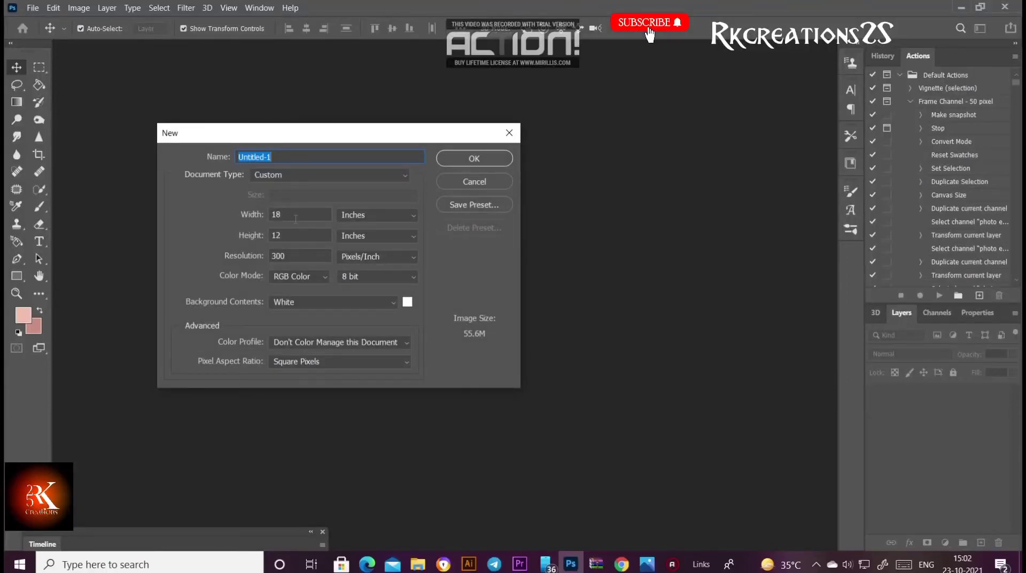
Create a white 18 × 12 inch, 300 ppi RGB document and open the RK creations image folder.
{"action": "left_click", "coordinate": [468, 160]}
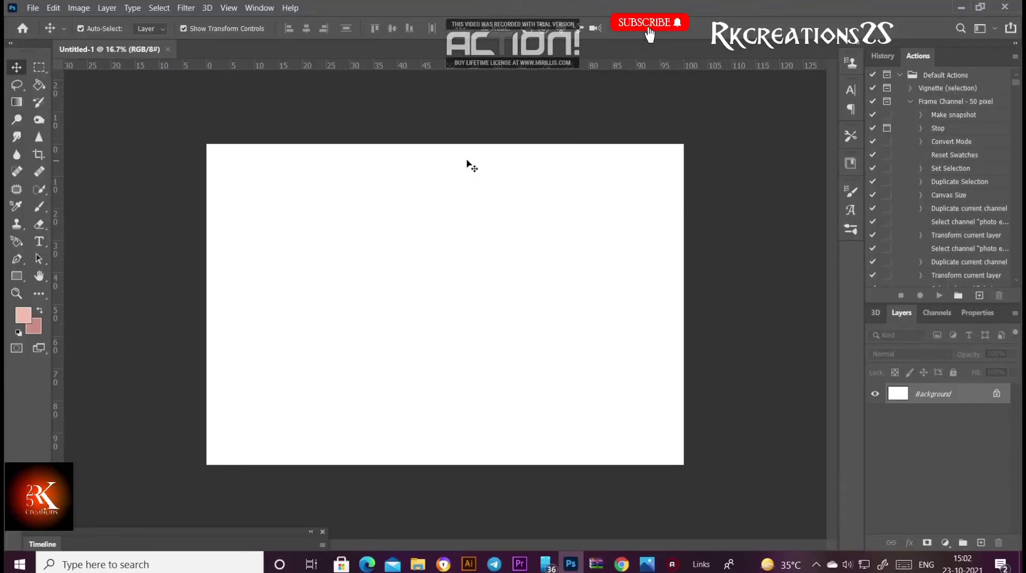
{"action": "scroll", "coordinate": [488, 350], "scroll_direction": "up", "scroll_amount": 3}
{"action": "scroll", "coordinate": [488, 350], "scroll_direction": "down", "scroll_amount": 3}
{"action": "scroll", "coordinate": [488, 350], "scroll_direction": "up", "scroll_amount": 1}
{"action": "scroll", "coordinate": [487, 350], "scroll_direction": "down", "scroll_amount": 1}
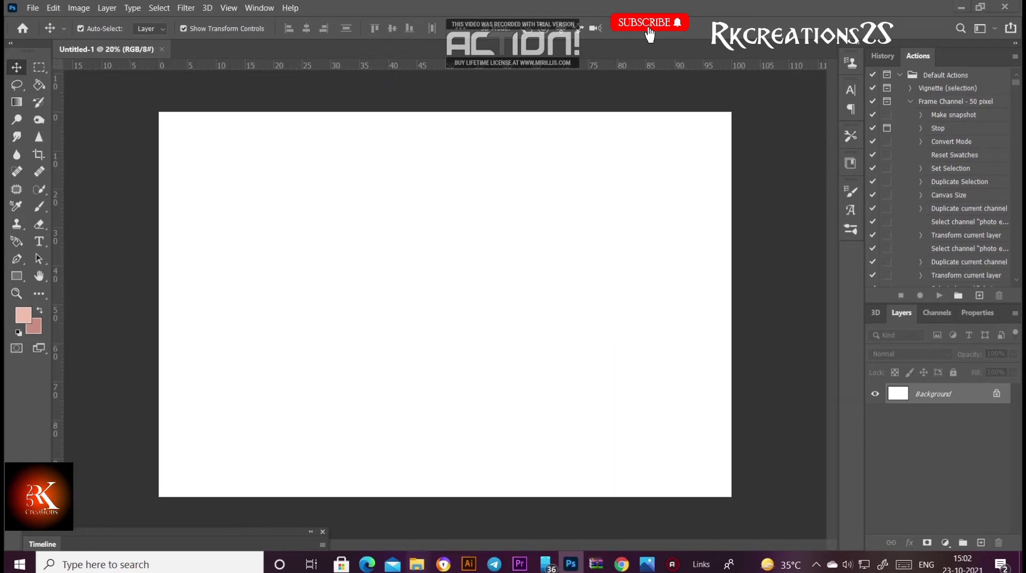
{"action": "left_click", "coordinate": [381, 525]}
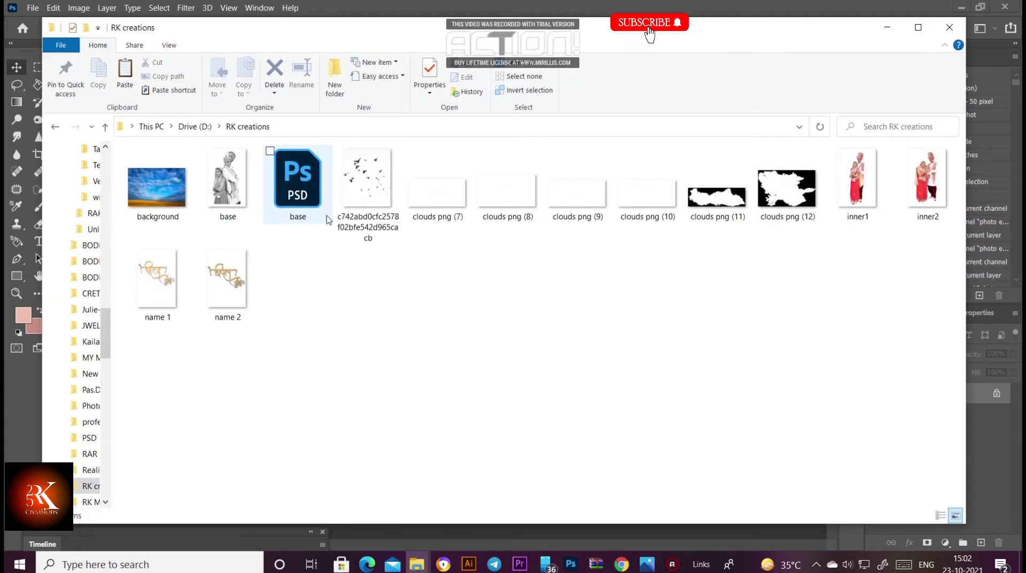
{"action": "mouse_move", "coordinate": [438, 188]}
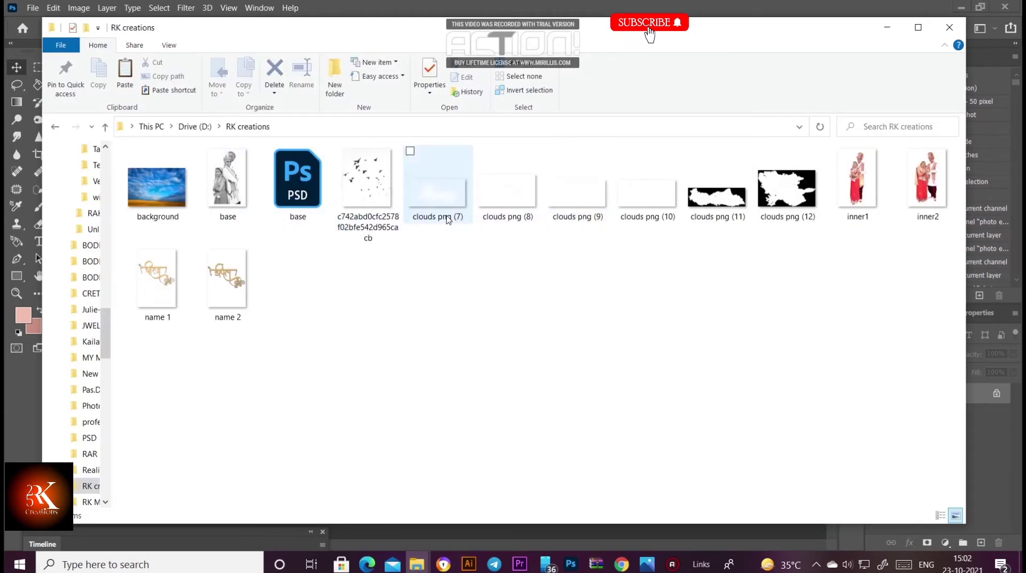
Select clouds png (7) through (12) in RK creations and drag them into Photoshop.
{"action": "left_click", "coordinate": [448, 202]}
{"action": "left_click", "coordinate": [507, 202], "text": "ctrl"}
{"action": "left_click", "coordinate": [577, 203], "text": "ctrl"}
{"action": "left_click", "coordinate": [646, 206], "text": "ctrl"}
{"action": "left_click", "coordinate": [719, 198], "text": "ctrl"}
{"action": "left_click", "coordinate": [785, 197], "text": "ctrl"}
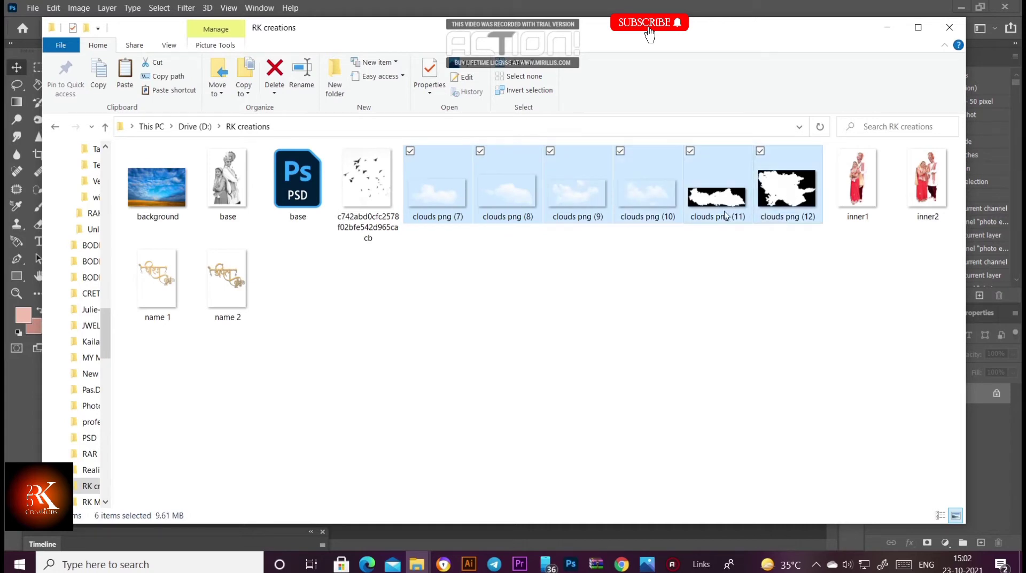
{"action": "left_click_drag", "start_coordinate": [722, 197], "coordinate": [475, 322]}
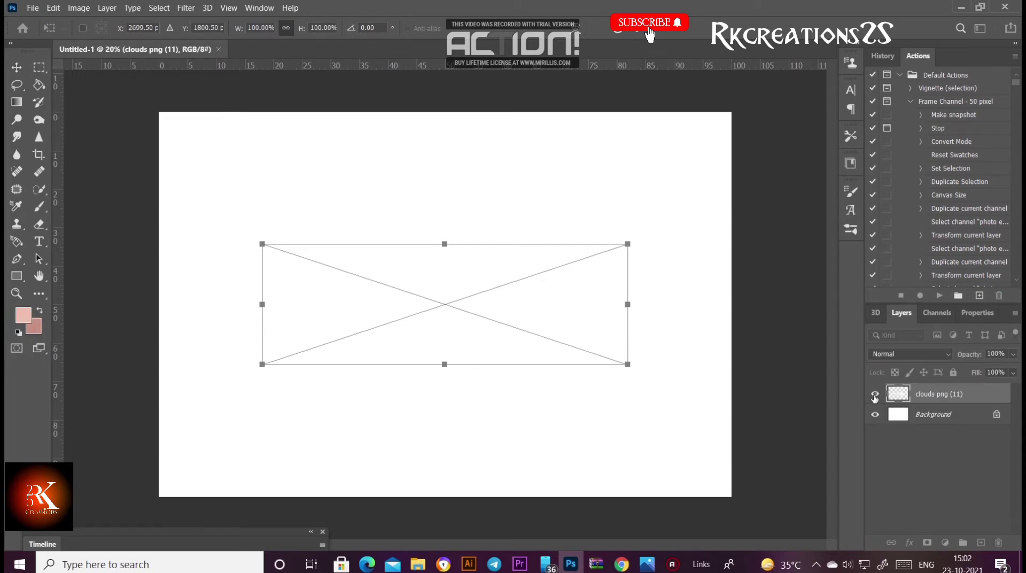
Commit each placed cloud image, hide all six cloud layers, and enable Auto-Select.
{"action": "key", "text": "Return"}
{"action": "key", "text": "Return"}
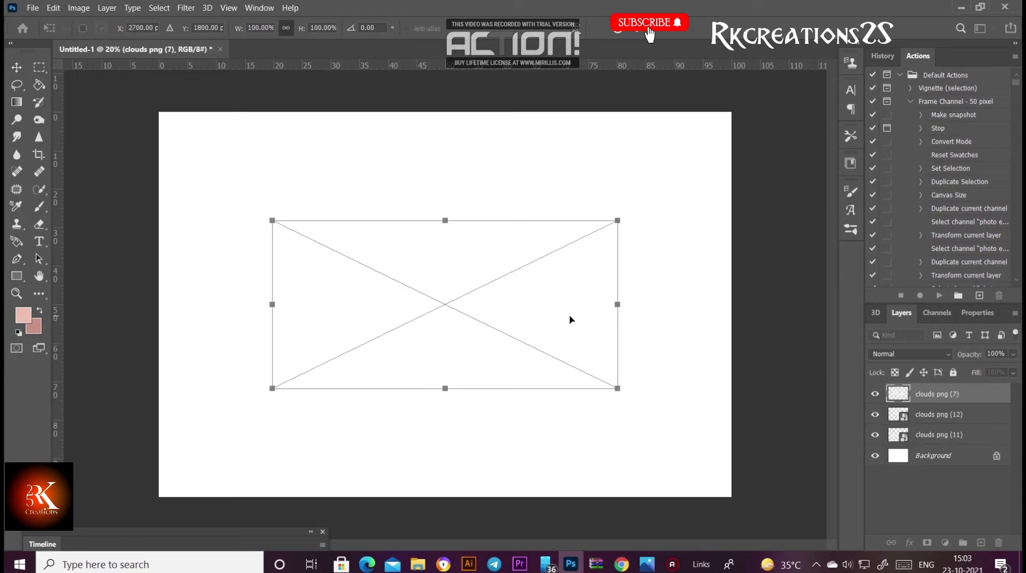
{"action": "key", "text": "Return"}
{"action": "key", "text": "Return"}
{"action": "key", "text": "Return"}
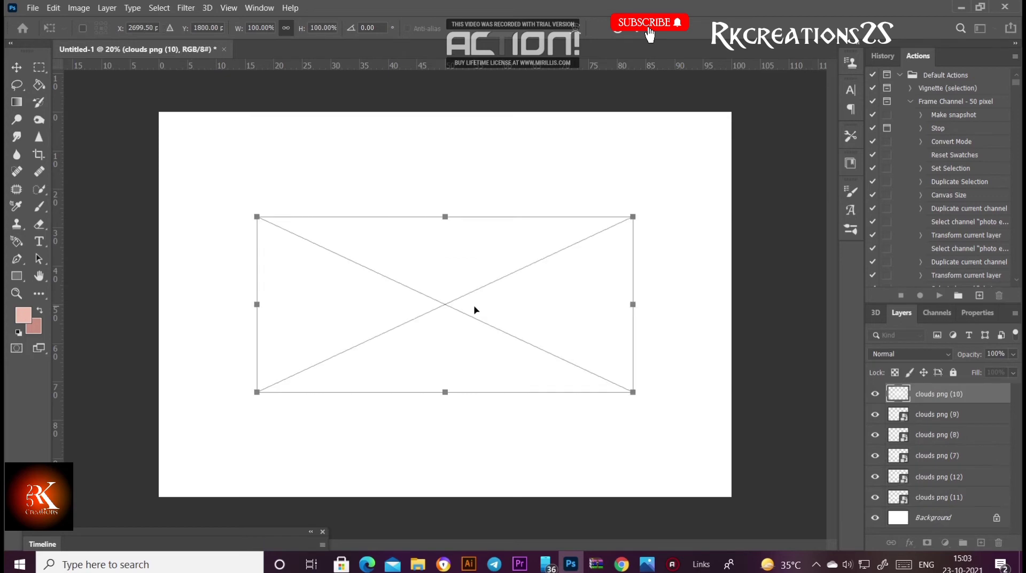
{"action": "key", "text": "Return"}
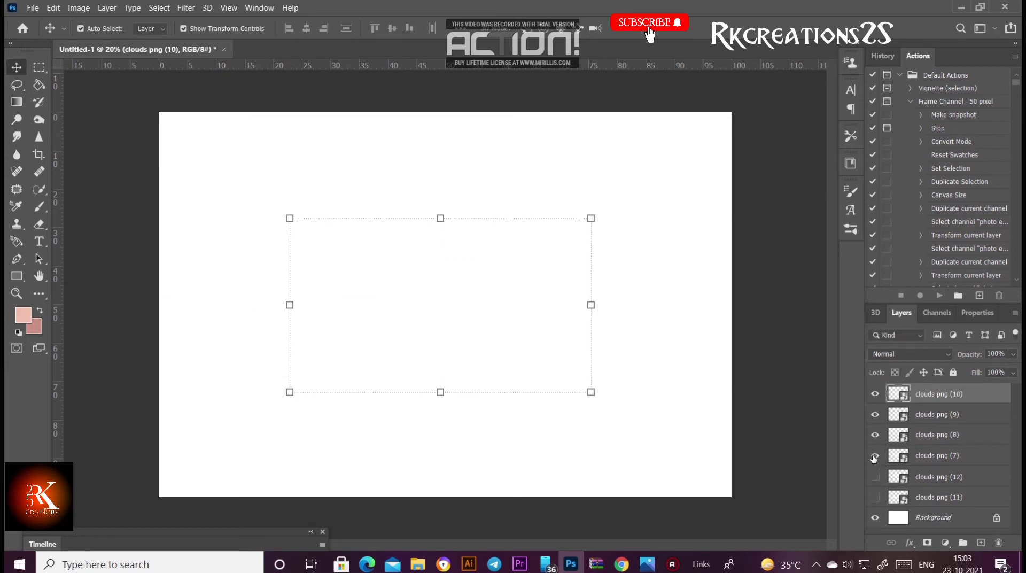
{"action": "left_click_drag", "start_coordinate": [875, 415], "coordinate": [876, 396]}
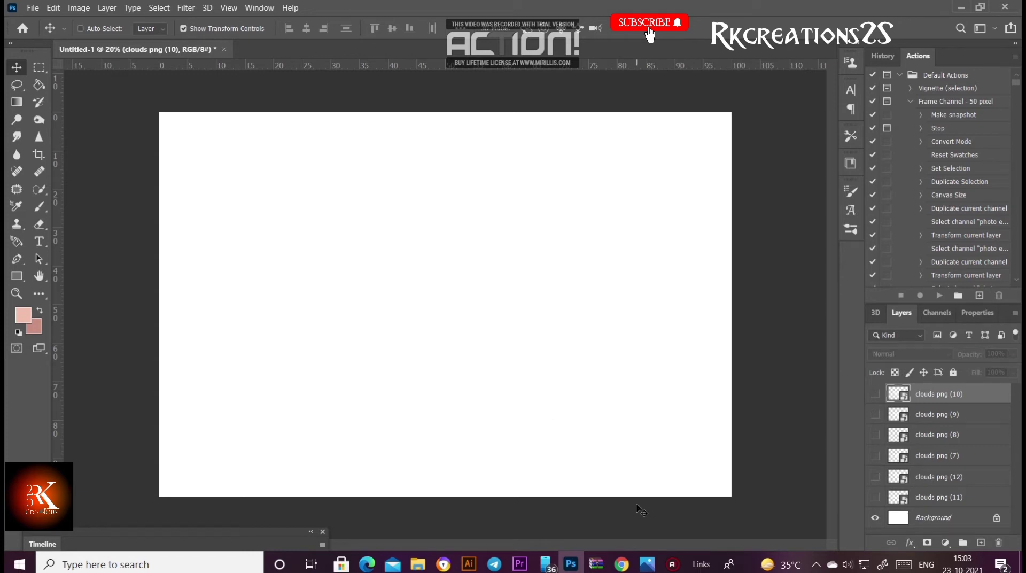
{"action": "key", "text": "ctrl"}
Set the Background layer's Hue/Saturation Lightness to -17, then show clouds png (11).
{"action": "left_click", "coordinate": [937, 515]}
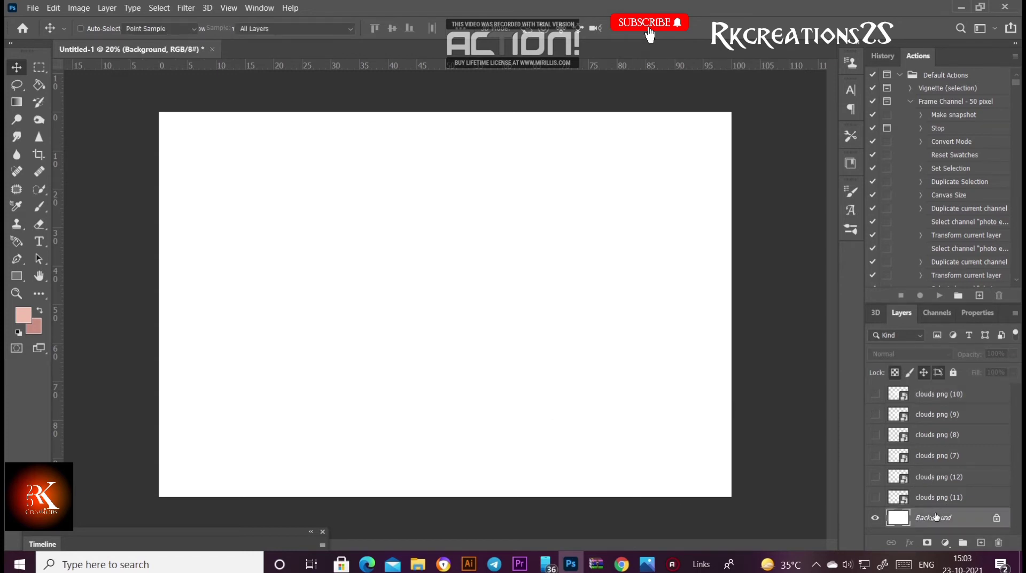
{"action": "key", "text": "ctrl+u"}
{"action": "left_click_drag", "start_coordinate": [722, 348], "coordinate": [711, 349]}
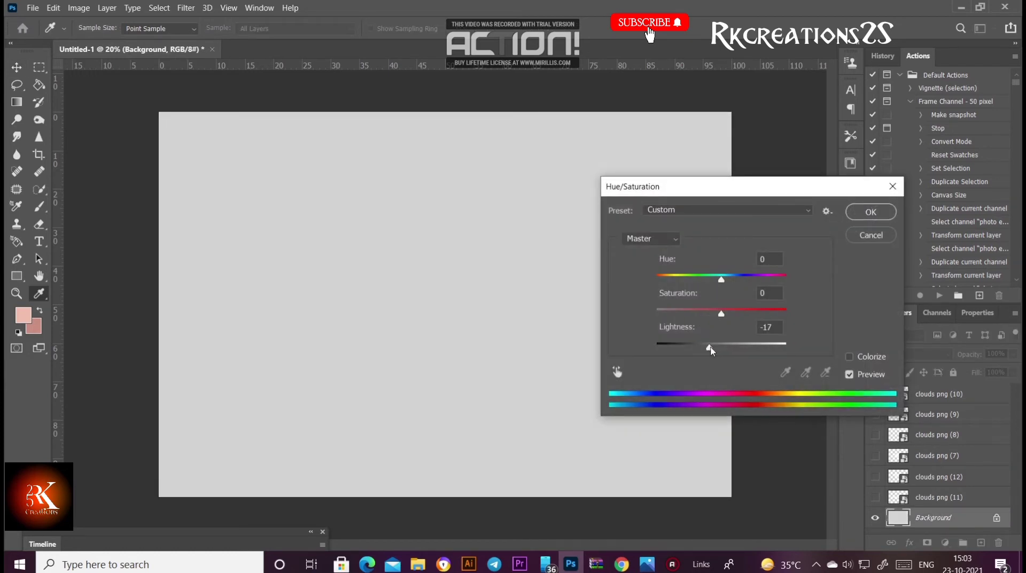
{"action": "left_click", "coordinate": [711, 350]}
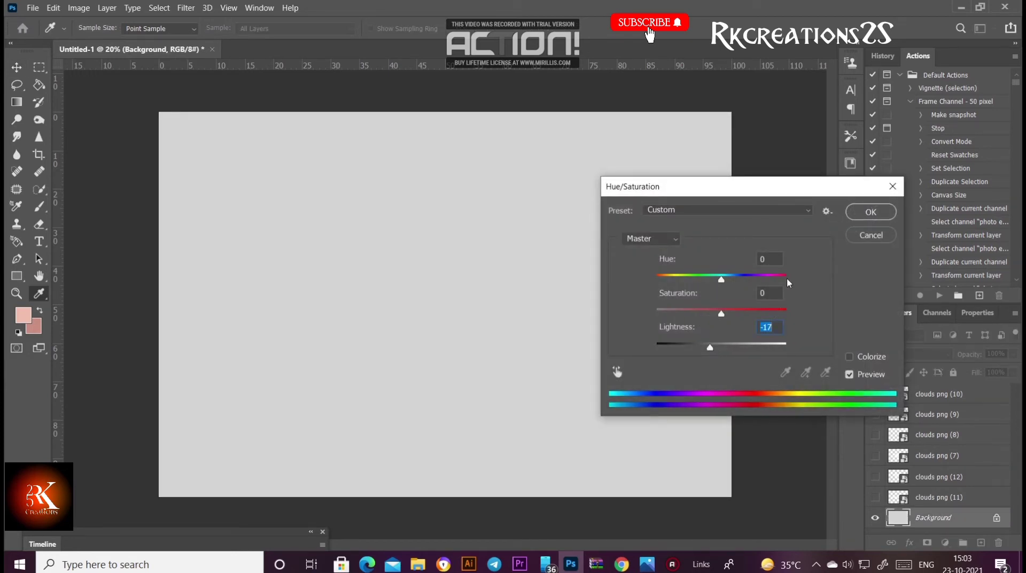
{"action": "left_click", "coordinate": [862, 212]}
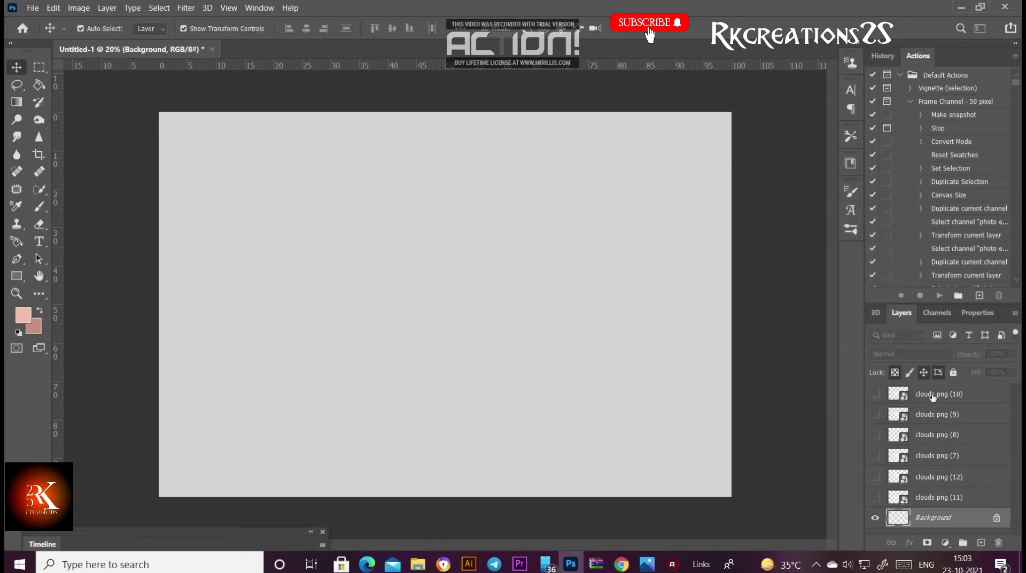
{"action": "left_click", "coordinate": [874, 498]}
Scale clouds png (11) to about 181% along the canvas bottom, then show clouds png (12).
{"action": "left_click", "coordinate": [500, 310]}
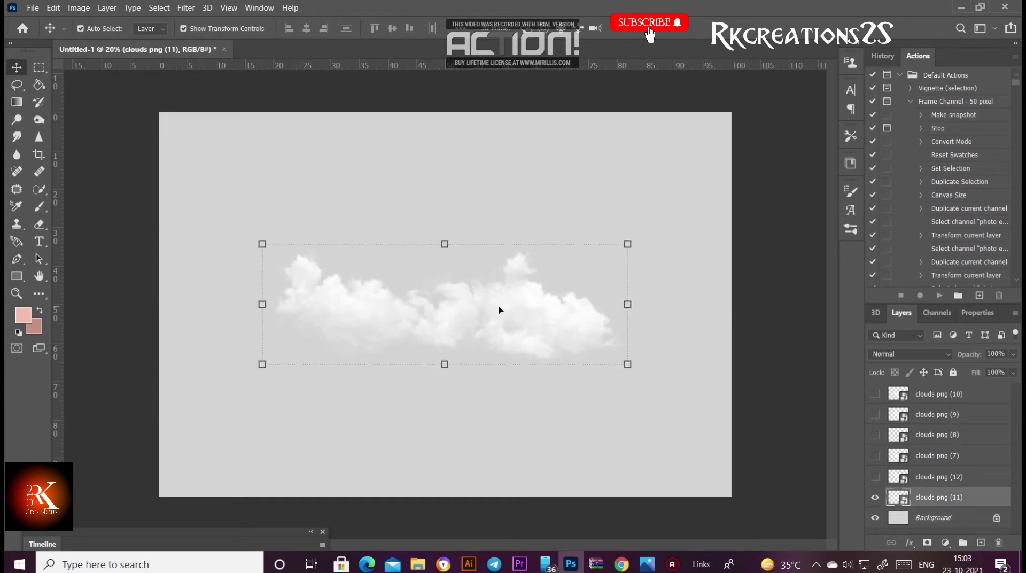
{"action": "left_click_drag", "start_coordinate": [629, 364], "coordinate": [755, 406]}
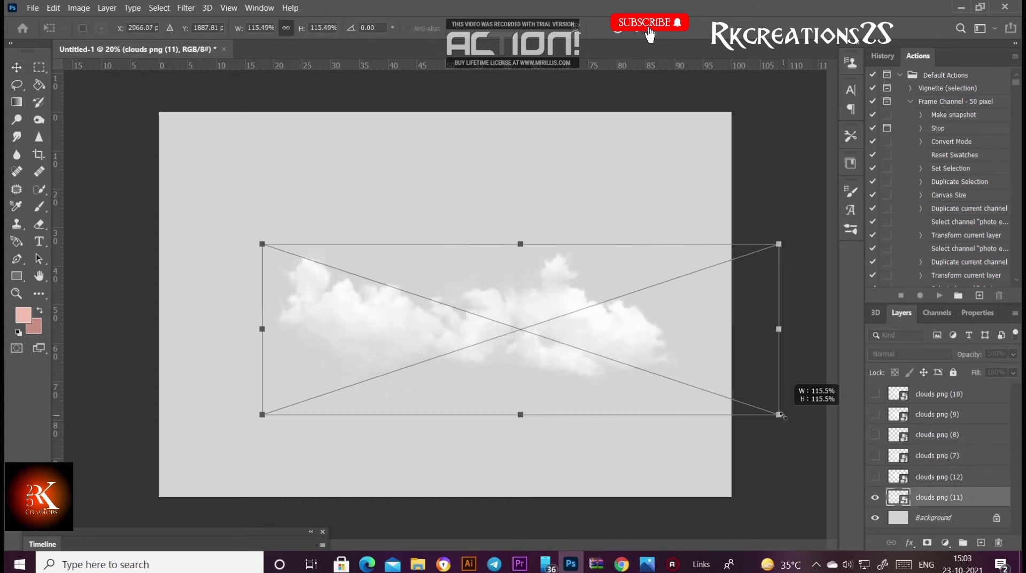
{"action": "left_click_drag", "start_coordinate": [644, 354], "coordinate": [519, 445]}
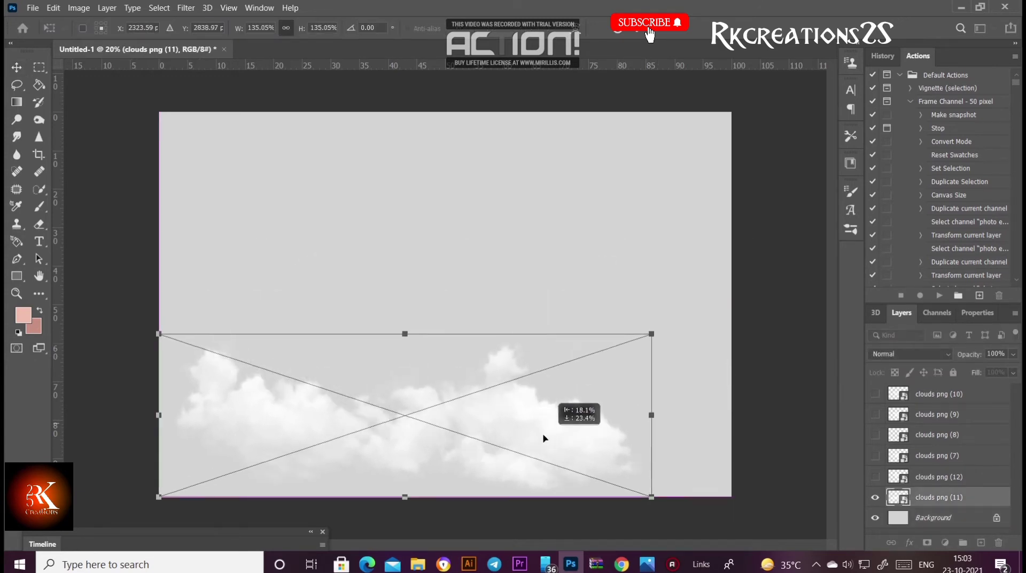
{"action": "mouse_move", "coordinate": [520, 446]}
{"action": "left_mouse_down"}
{"action": "mouse_move", "coordinate": [536, 445]}
{"action": "mouse_move", "coordinate": [531, 477]}
{"action": "left_mouse_up"}
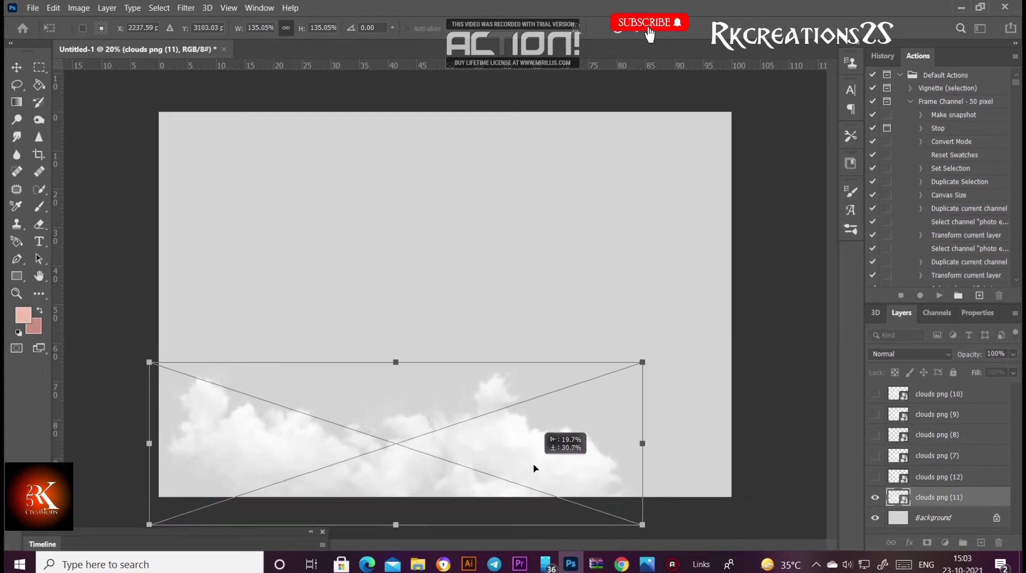
{"action": "left_click_drag", "start_coordinate": [390, 365], "coordinate": [390, 359]}
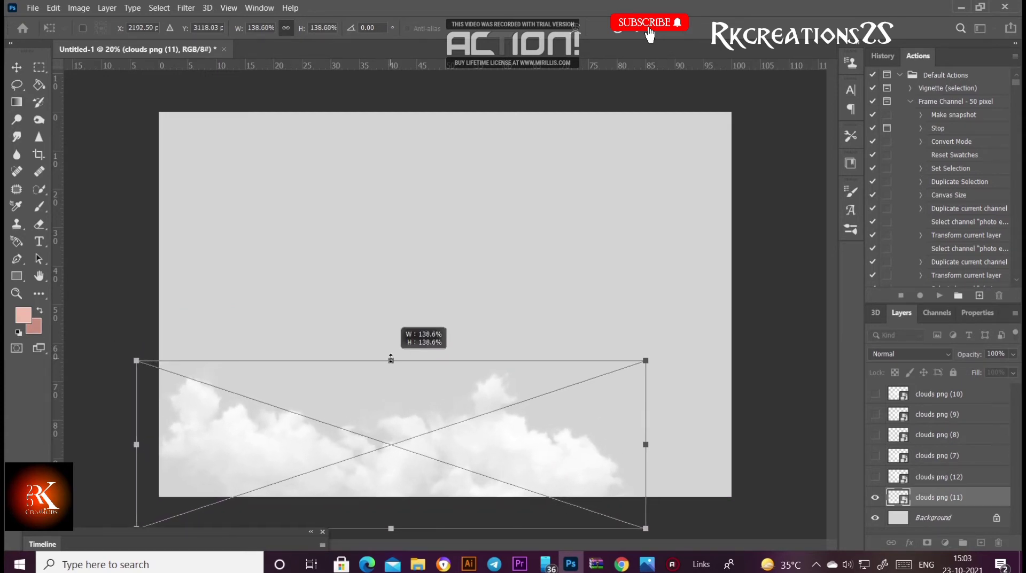
{"action": "mouse_move", "coordinate": [498, 451]}
{"action": "left_mouse_down"}
{"action": "mouse_move", "coordinate": [537, 450]}
{"action": "mouse_move", "coordinate": [534, 438]}
{"action": "left_mouse_up"}
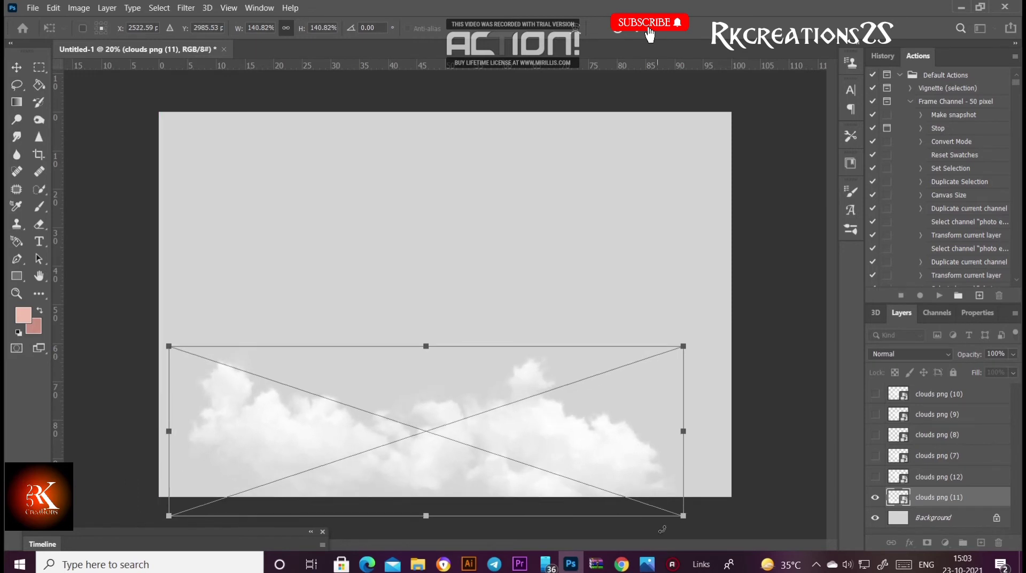
{"action": "left_click_drag", "start_coordinate": [689, 517], "coordinate": [775, 545]}
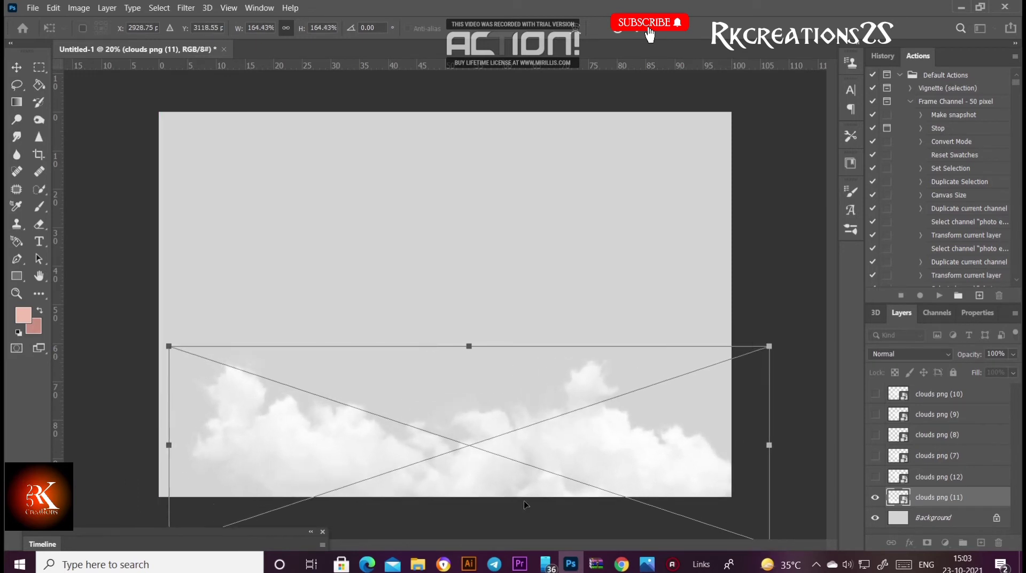
{"action": "left_click_drag", "start_coordinate": [169, 339], "coordinate": [118, 299]}
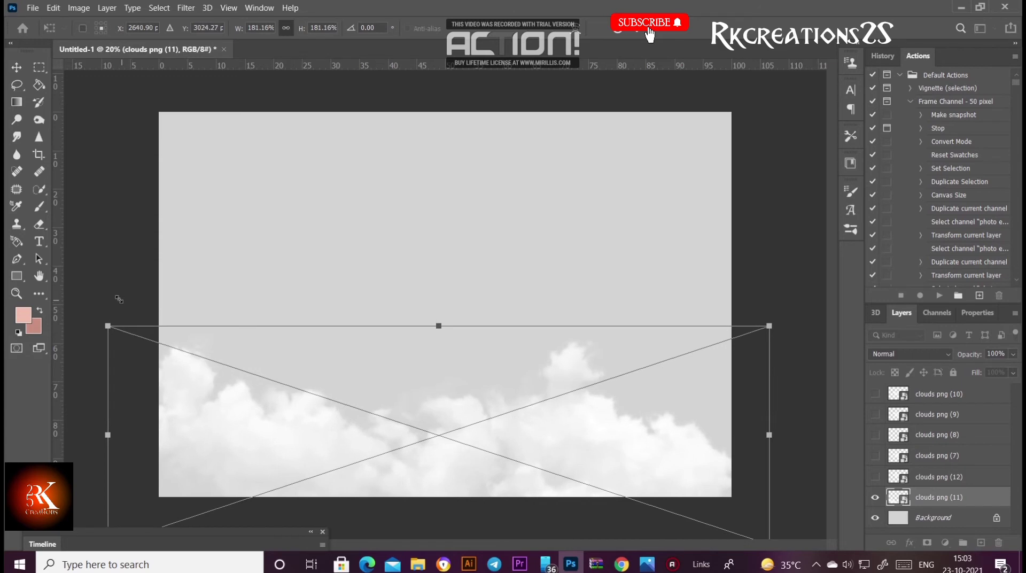
{"action": "left_click_drag", "start_coordinate": [367, 439], "coordinate": [366, 414]}
{"action": "key", "text": "Return"}
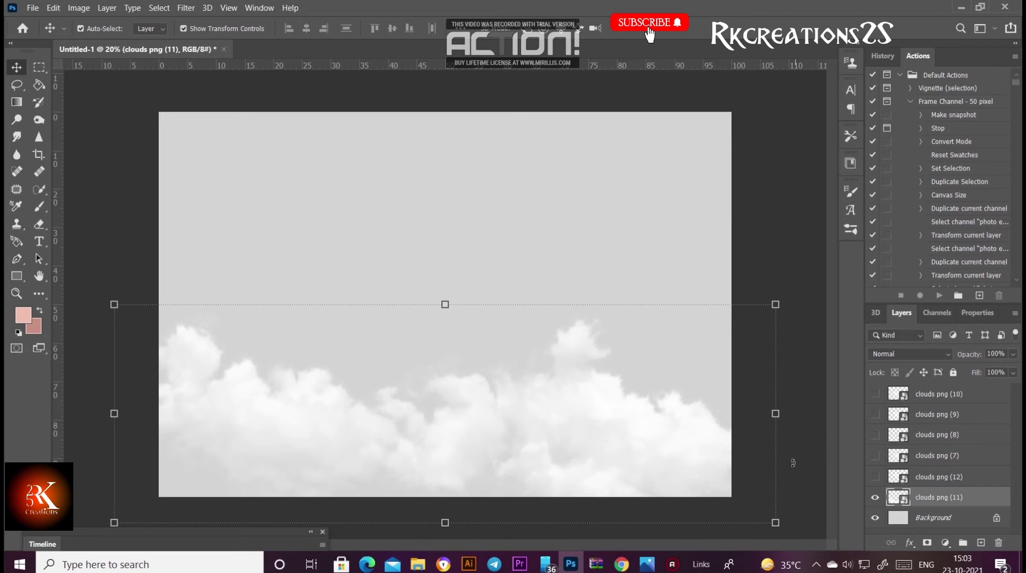
{"action": "left_click", "coordinate": [874, 477]}
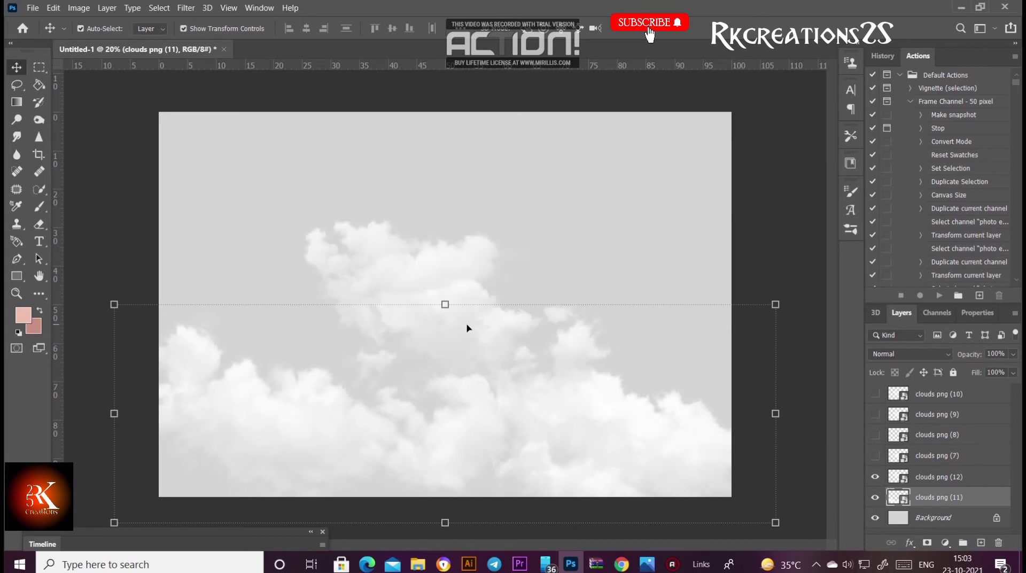
Enlarge clouds png (12) and move it to the lower left, discarding a trial rotation.
{"action": "left_click_drag", "start_coordinate": [437, 287], "coordinate": [396, 363]}
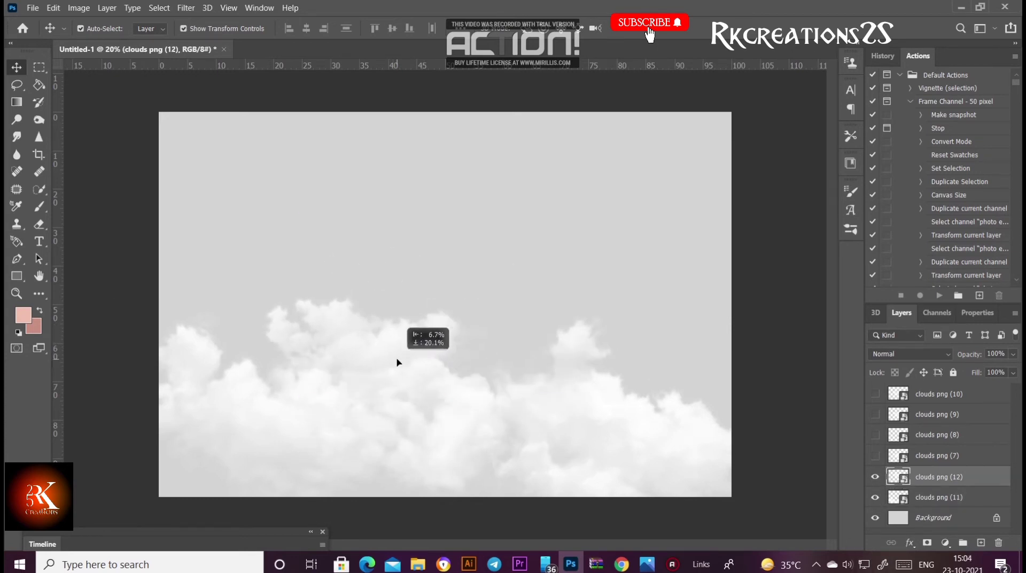
{"action": "left_click_drag", "start_coordinate": [397, 362], "coordinate": [385, 330]}
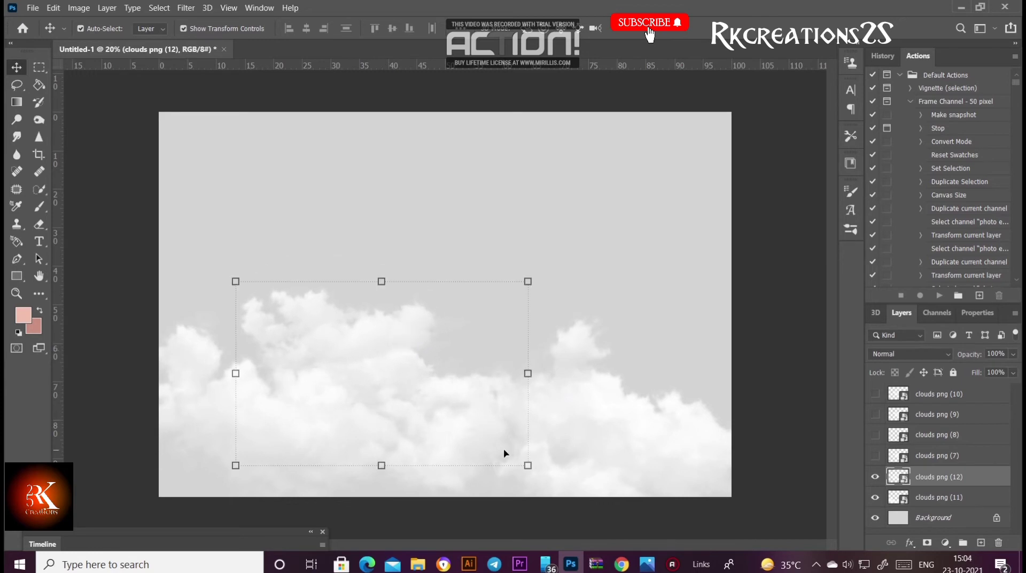
{"action": "left_click_drag", "start_coordinate": [527, 465], "coordinate": [580, 498]}
{"action": "mouse_move", "coordinate": [420, 362]}
{"action": "left_mouse_down"}
{"action": "mouse_move", "coordinate": [372, 349]}
{"action": "mouse_move", "coordinate": [424, 348]}
{"action": "mouse_move", "coordinate": [392, 350]}
{"action": "left_mouse_up"}
{"action": "left_click_drag", "start_coordinate": [601, 244], "coordinate": [502, 192]}
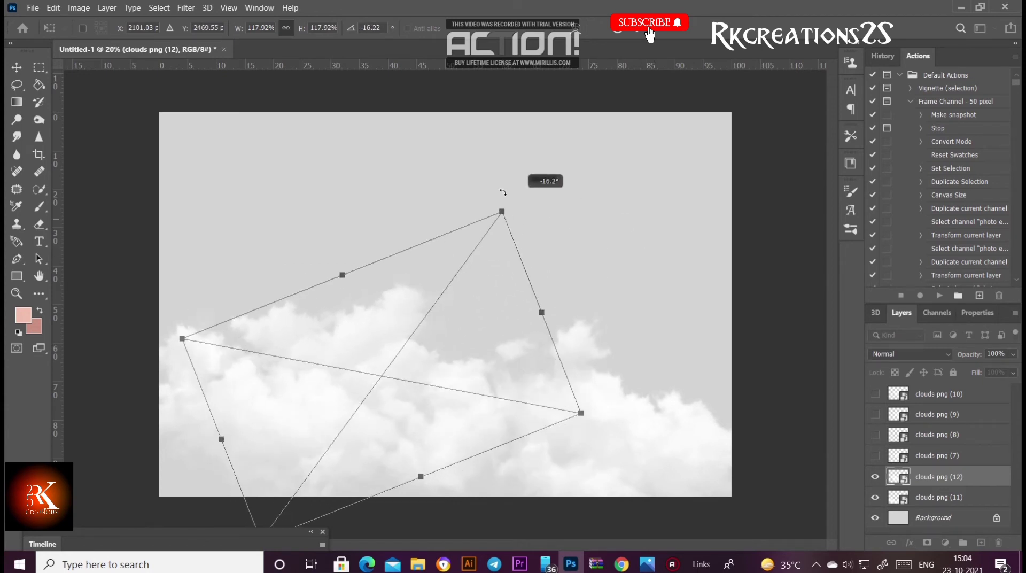
{"action": "left_click_drag", "start_coordinate": [497, 330], "coordinate": [508, 348]}
{"action": "key", "text": "Escape"}
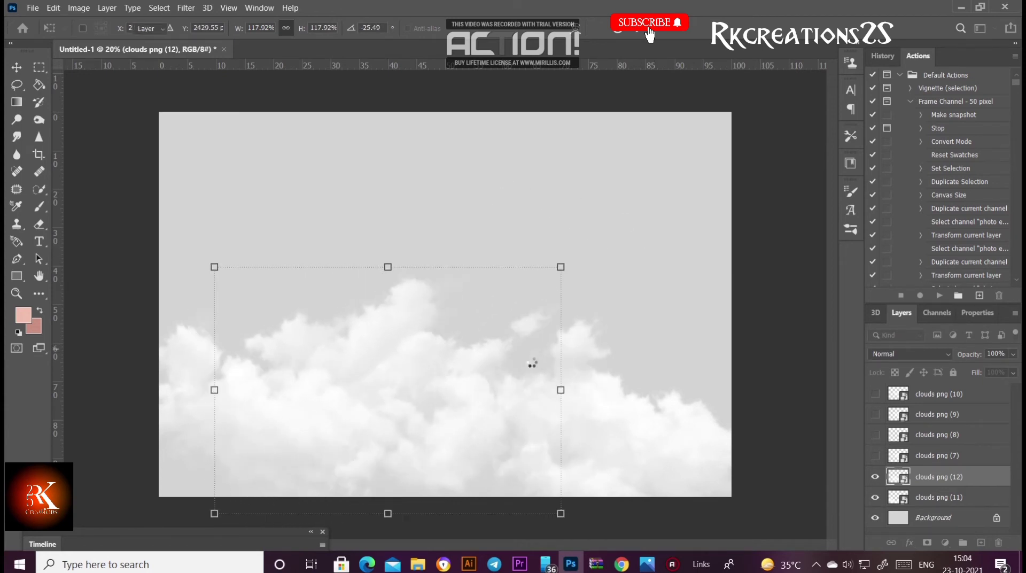
Show clouds png (7), move it right, and fine-tune both cloud layers' positions.
{"action": "left_click", "coordinate": [875, 455]}
{"action": "mouse_move", "coordinate": [488, 367]}
{"action": "left_mouse_down"}
{"action": "mouse_move", "coordinate": [560, 368]}
{"action": "mouse_move", "coordinate": [555, 336]}
{"action": "mouse_move", "coordinate": [742, 351]}
{"action": "left_mouse_up"}
{"action": "left_click", "coordinate": [555, 334], "text": "ctrl"}
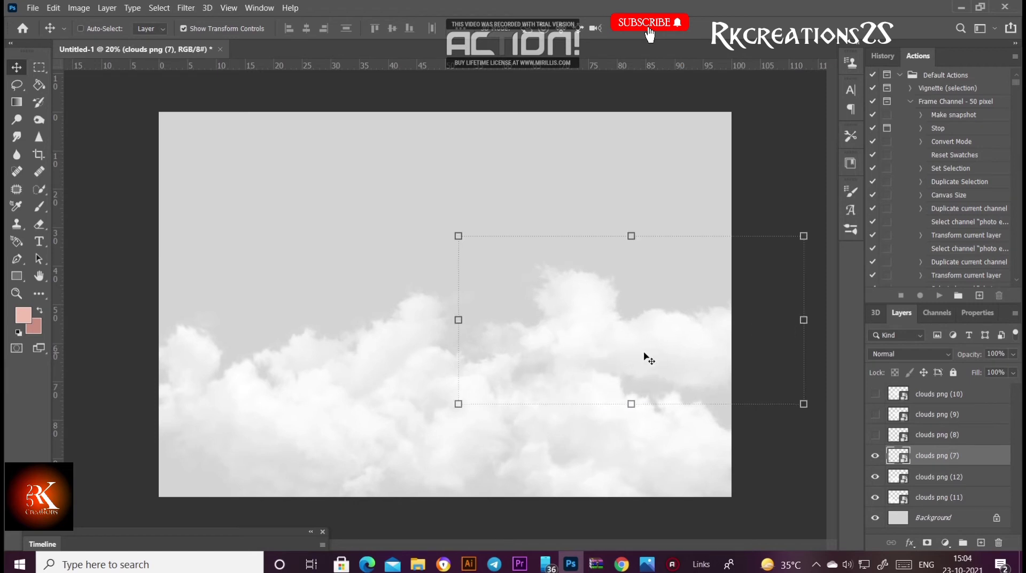
{"action": "left_click_drag", "start_coordinate": [380, 346], "coordinate": [335, 320]}
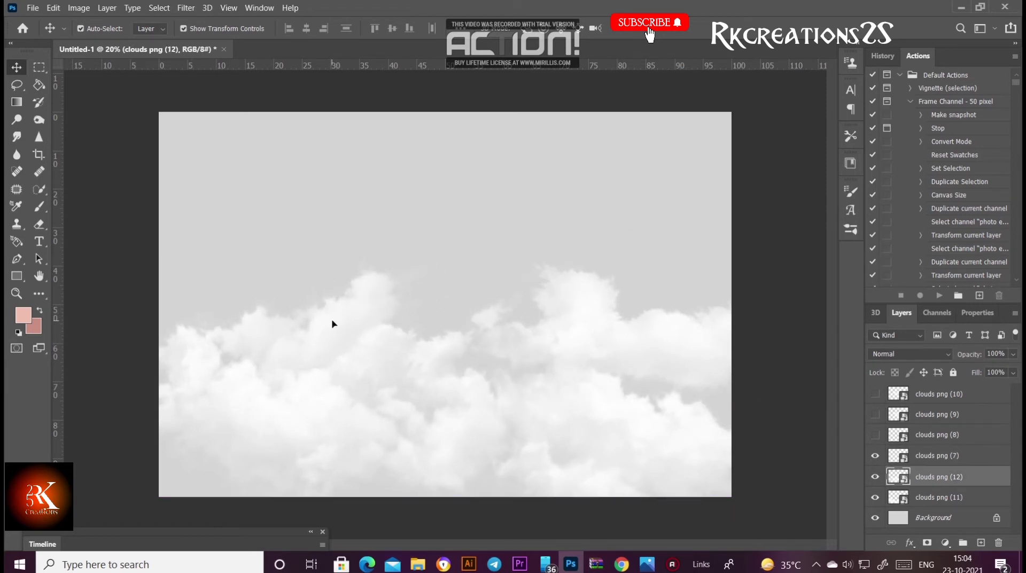
{"action": "left_click", "coordinate": [617, 351]}
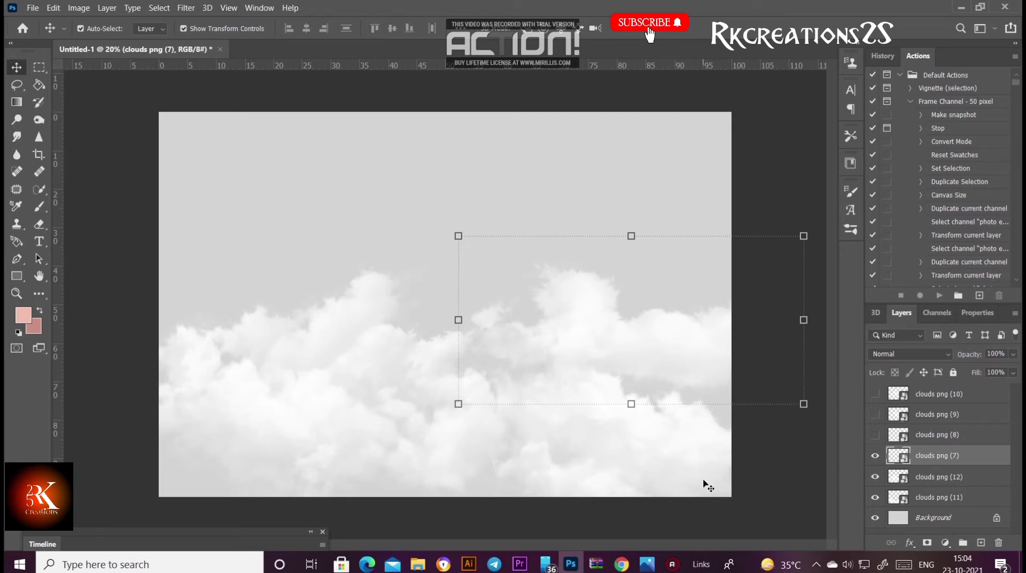
{"action": "left_click_drag", "start_coordinate": [681, 364], "coordinate": [704, 393]}
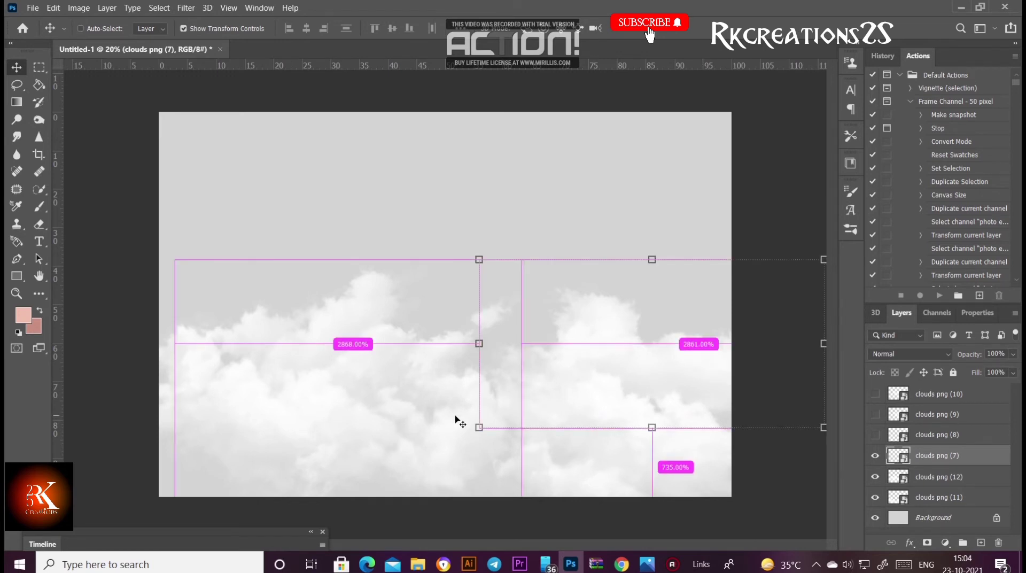
Brighten clouds png (7) to Hue/Saturation Lightness +20.
{"action": "key", "text": "ctrl+u"}
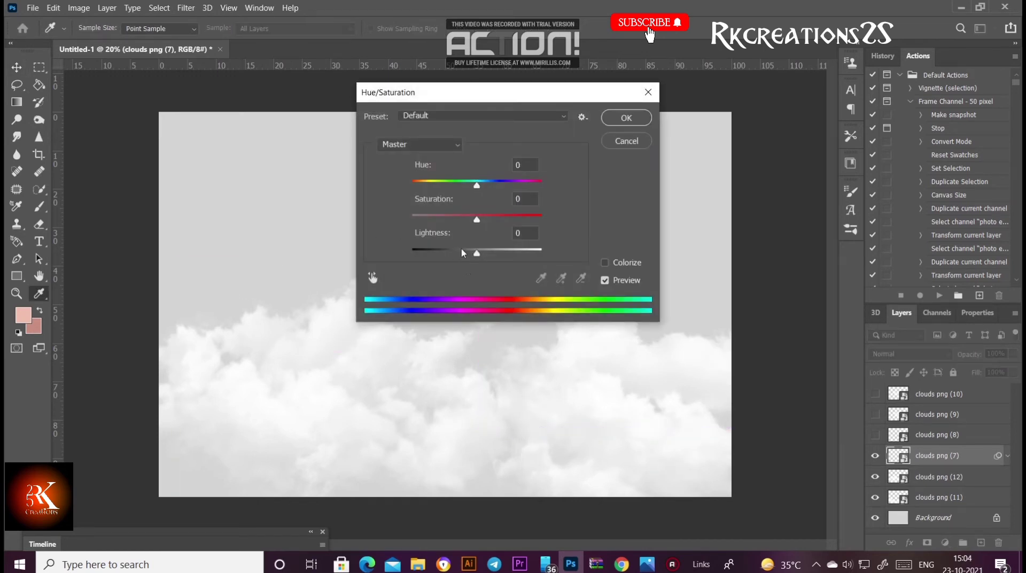
{"action": "left_click", "coordinate": [463, 253]}
{"action": "left_click_drag", "start_coordinate": [474, 254], "coordinate": [491, 252]}
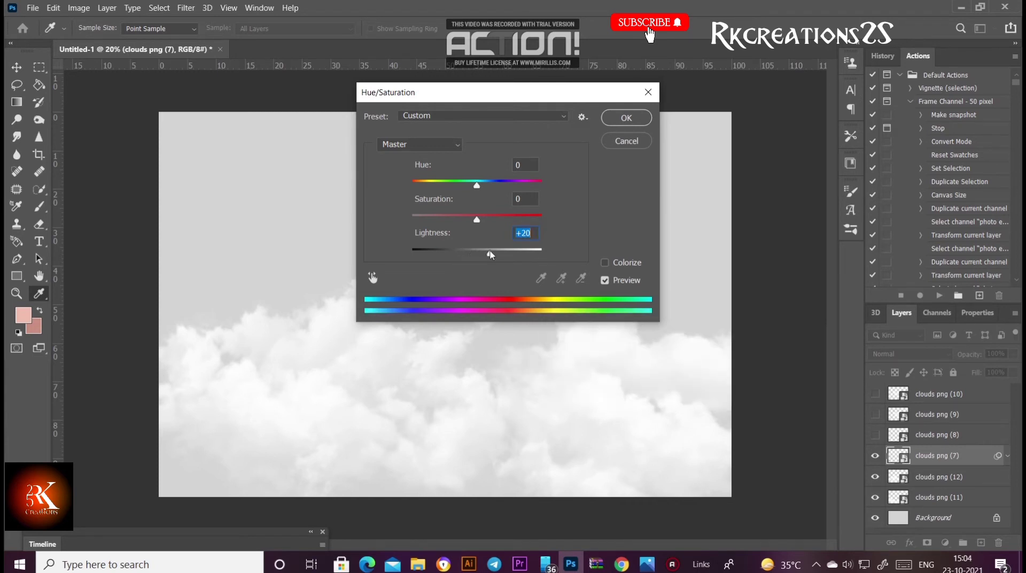
{"action": "left_click", "coordinate": [624, 115]}
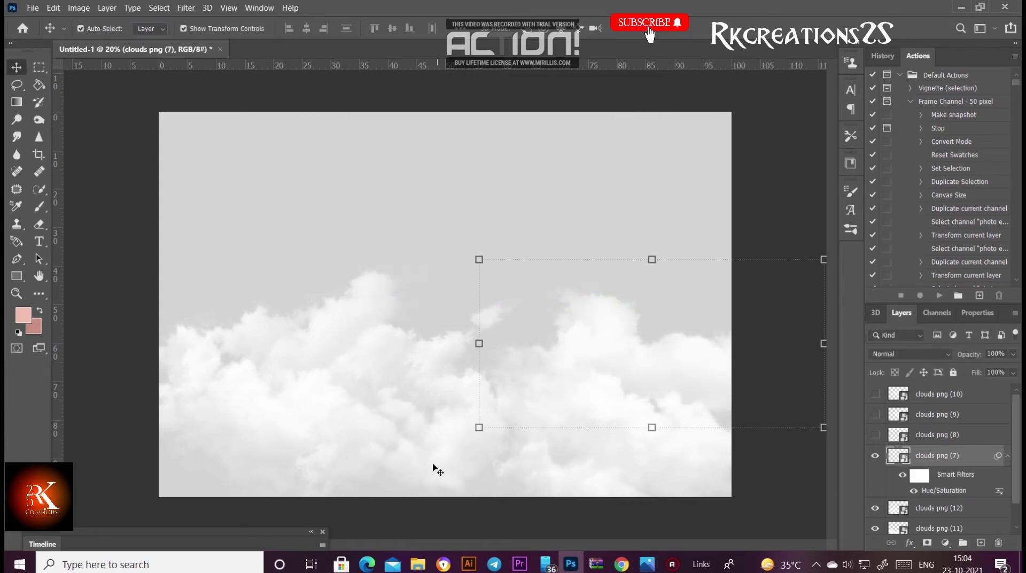
Darken clouds png (11) to Hue/Saturation Lightness -8.
{"action": "left_click", "coordinate": [411, 462]}
{"action": "key", "text": "ctrl+u"}
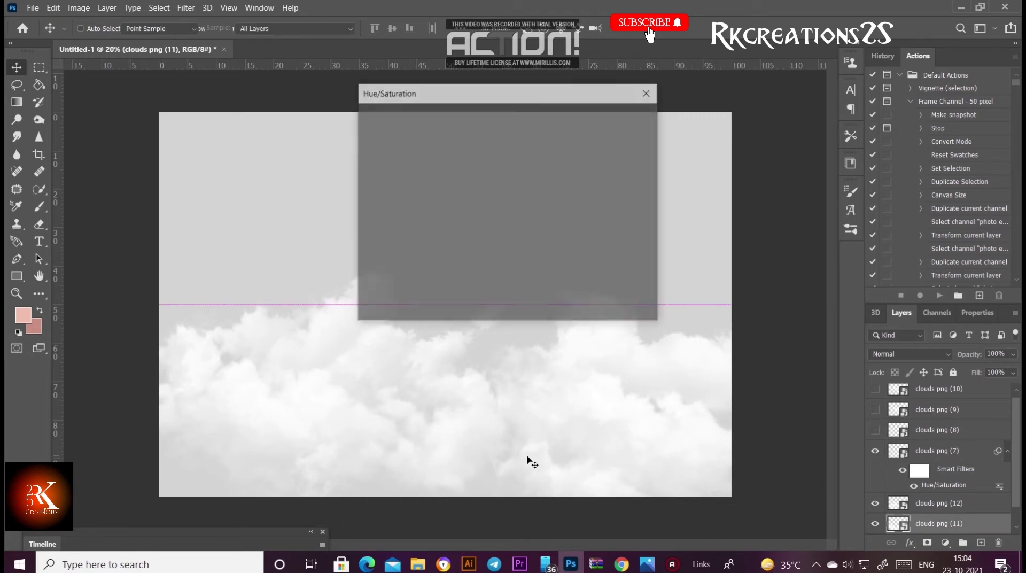
{"action": "left_click_drag", "start_coordinate": [477, 253], "coordinate": [484, 254]}
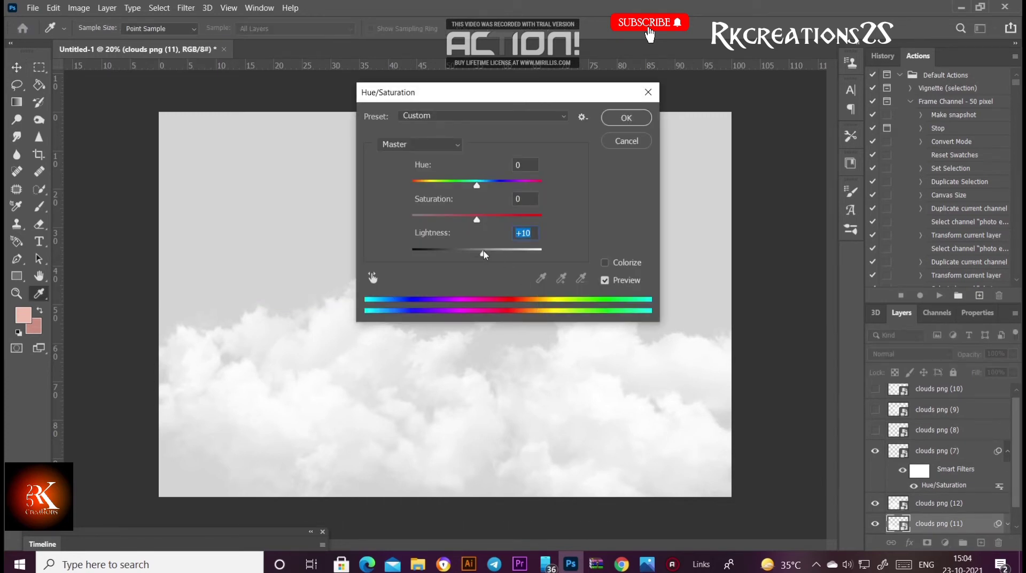
{"action": "left_click_drag", "start_coordinate": [484, 253], "coordinate": [473, 254]}
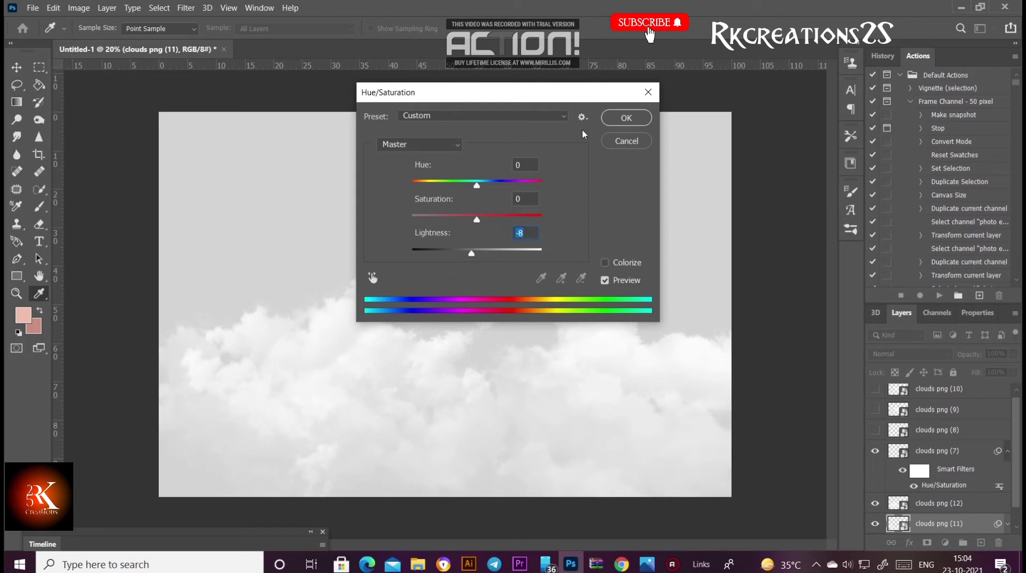
{"action": "left_click", "coordinate": [622, 119]}
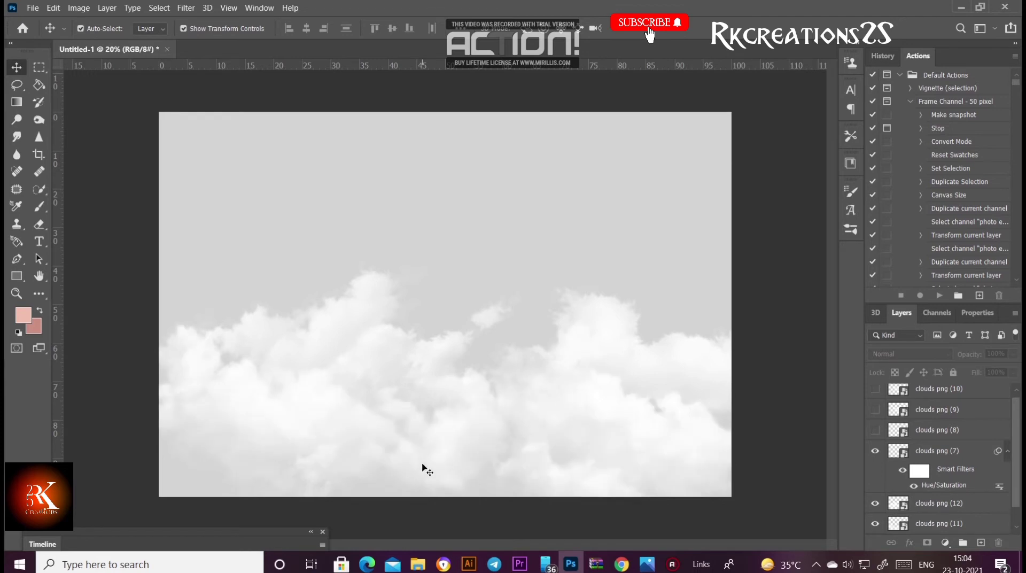
{"action": "key", "text": "ctrl+minus"}
{"action": "key", "text": "ctrl+equal"}
Select clouds png (7), then drag the base couple photo from RK creations onto the canvas.
{"action": "scroll", "coordinate": [959, 458], "scroll_direction": "up", "scroll_amount": 1}
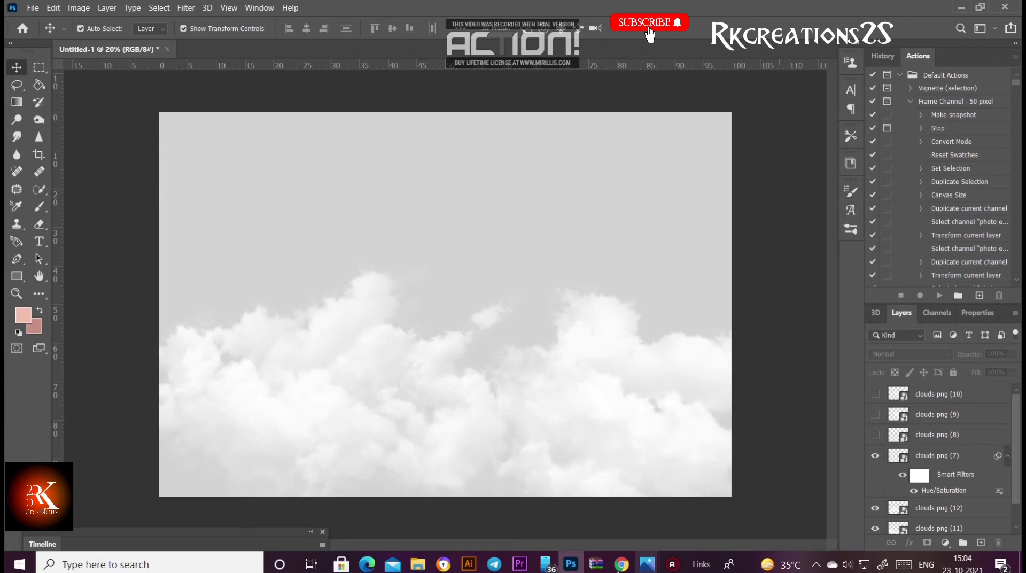
{"action": "left_click", "coordinate": [964, 461]}
{"action": "mouse_move", "coordinate": [418, 565]}
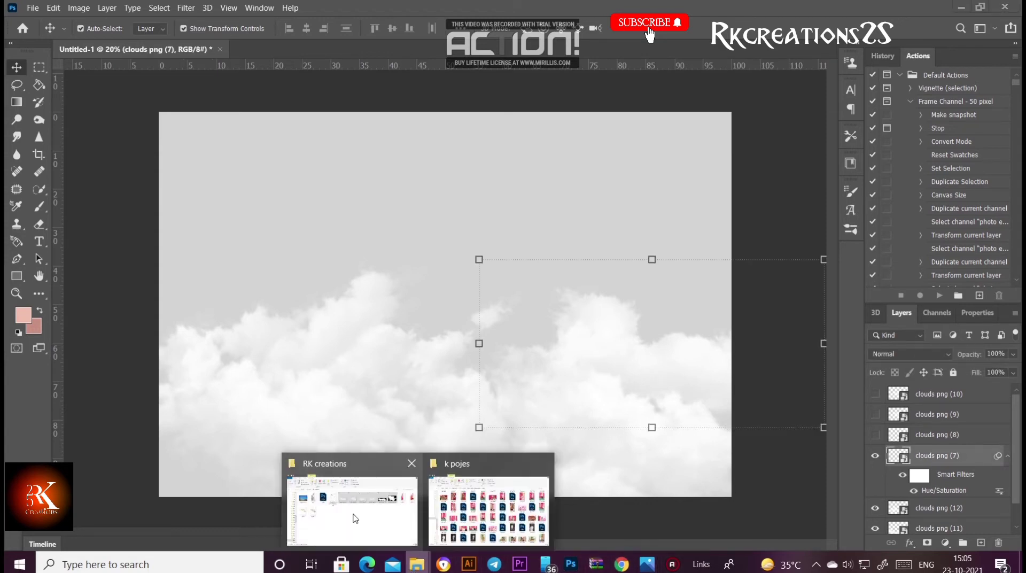
{"action": "left_click", "coordinate": [356, 518]}
{"action": "left_click_drag", "start_coordinate": [236, 188], "coordinate": [373, 299]}
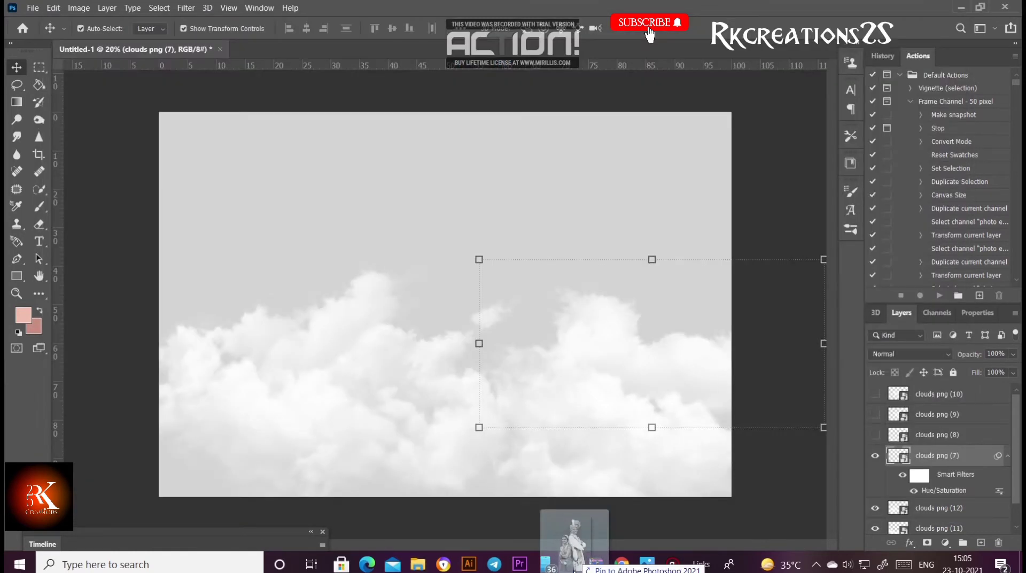
{"action": "mouse_move", "coordinate": [373, 299]}
{"action": "left_mouse_down"}
{"action": "mouse_move", "coordinate": [402, 327]}
{"action": "mouse_move", "coordinate": [409, 319]}
{"action": "left_mouse_up"}
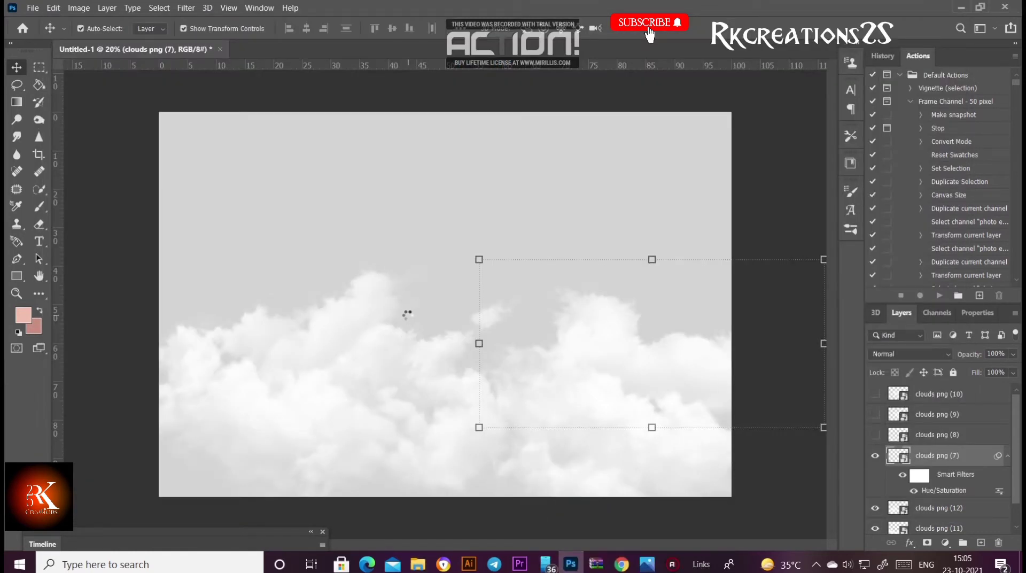
Enlarge the couple photo to about 88% and tilt it about 4° clockwise.
{"action": "left_click_drag", "start_coordinate": [491, 323], "coordinate": [492, 349]}
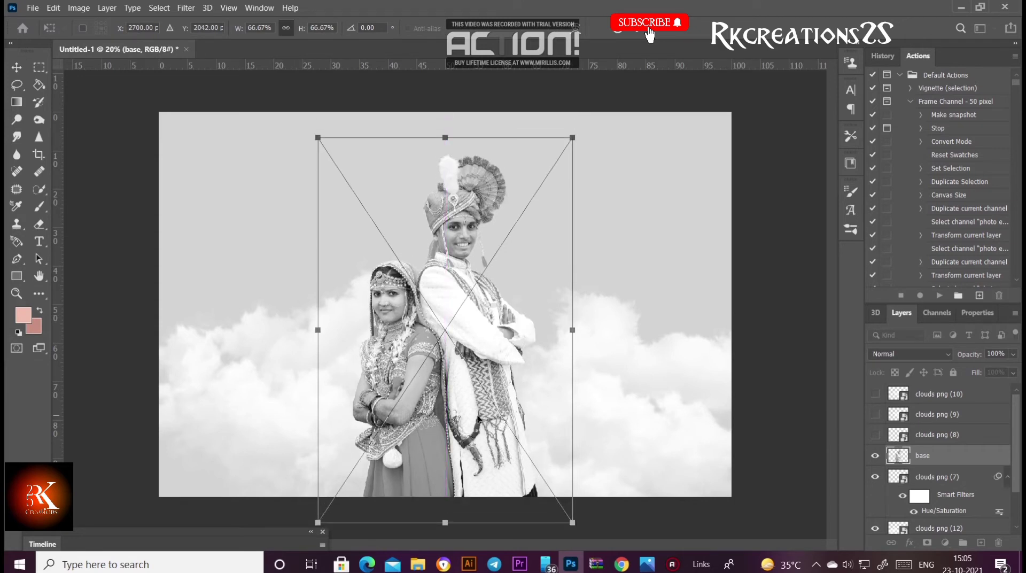
{"action": "left_click_drag", "start_coordinate": [317, 137], "coordinate": [282, 83]}
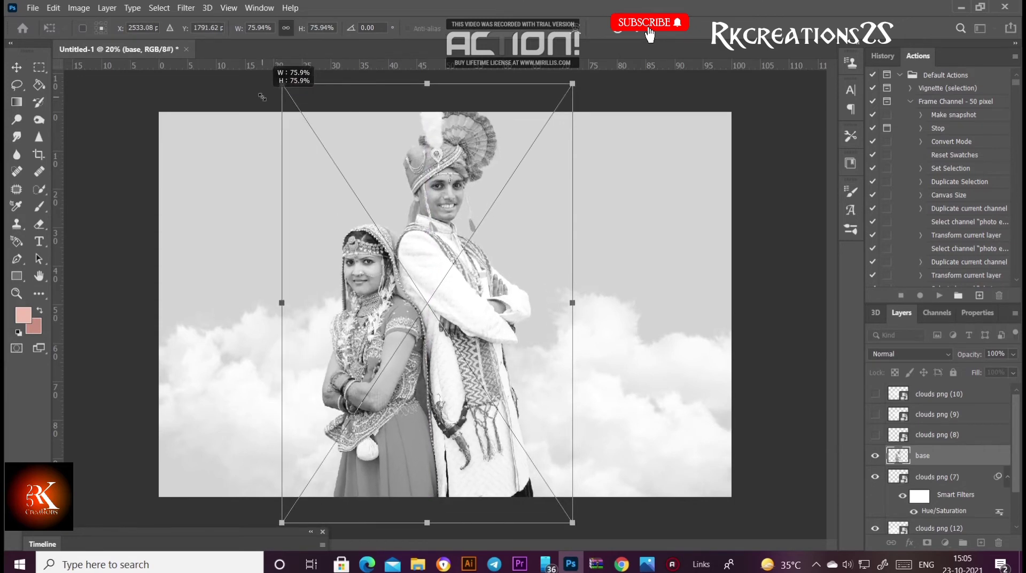
{"action": "left_click_drag", "start_coordinate": [573, 522], "coordinate": [620, 540]}
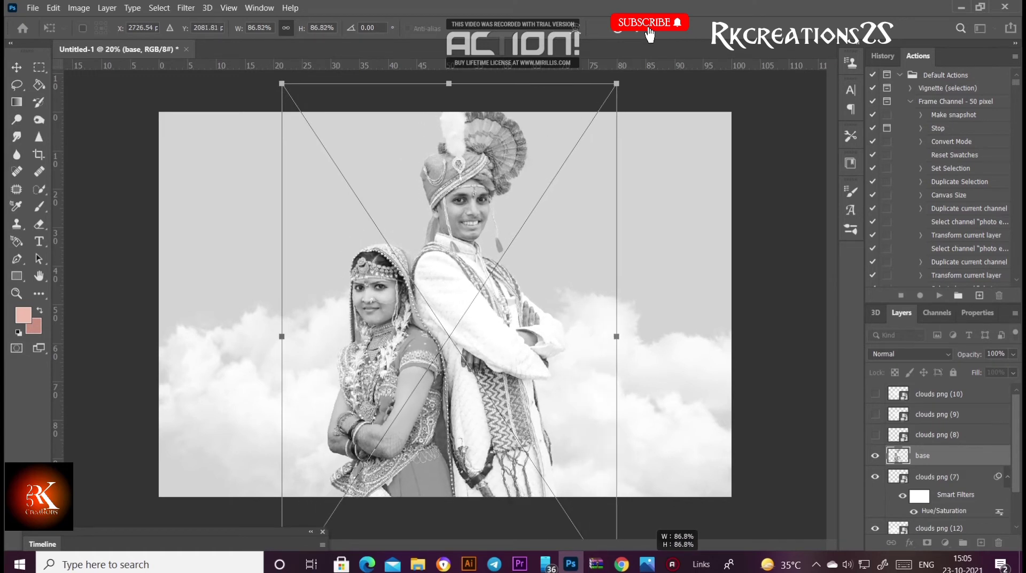
{"action": "left_click_drag", "start_coordinate": [539, 406], "coordinate": [541, 417]}
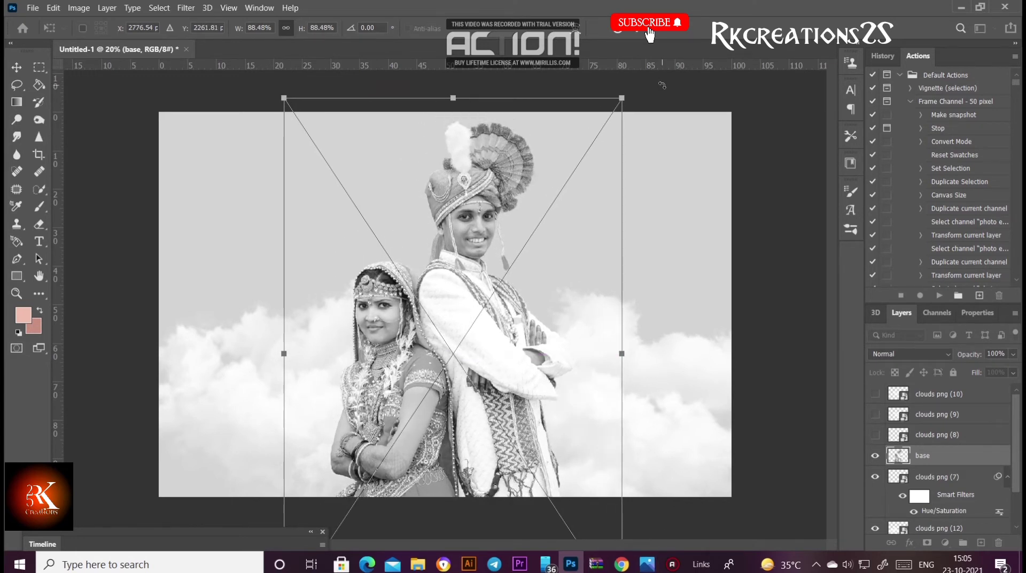
{"action": "left_click_drag", "start_coordinate": [662, 85], "coordinate": [660, 113]}
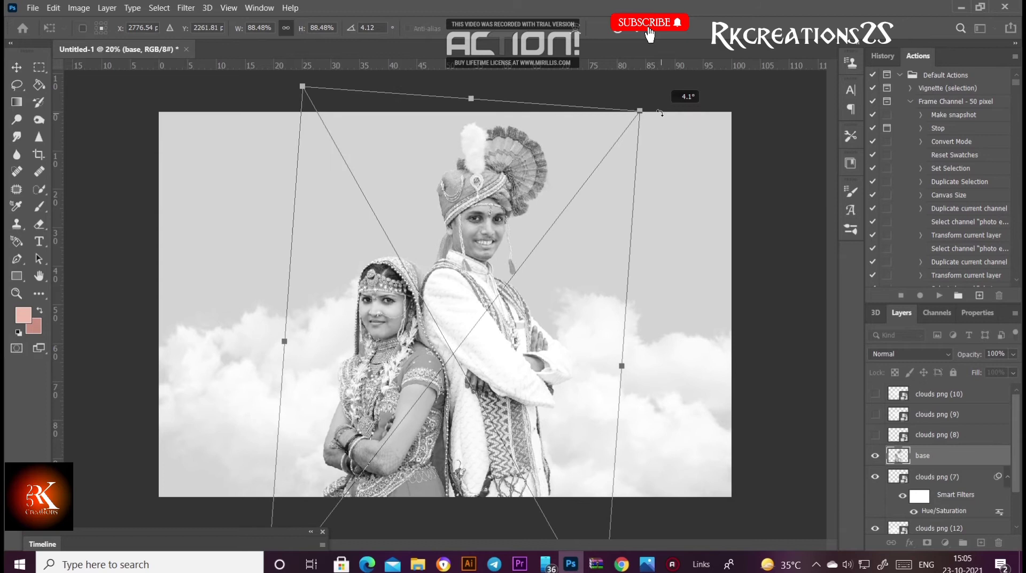
{"action": "left_click_drag", "start_coordinate": [545, 306], "coordinate": [545, 307]}
Fine-tune the couple photo to about 89%, commit it, and move it up slightly.
{"action": "left_click_drag", "start_coordinate": [641, 110], "coordinate": [634, 112]}
{"action": "left_click_drag", "start_coordinate": [520, 257], "coordinate": [524, 269]}
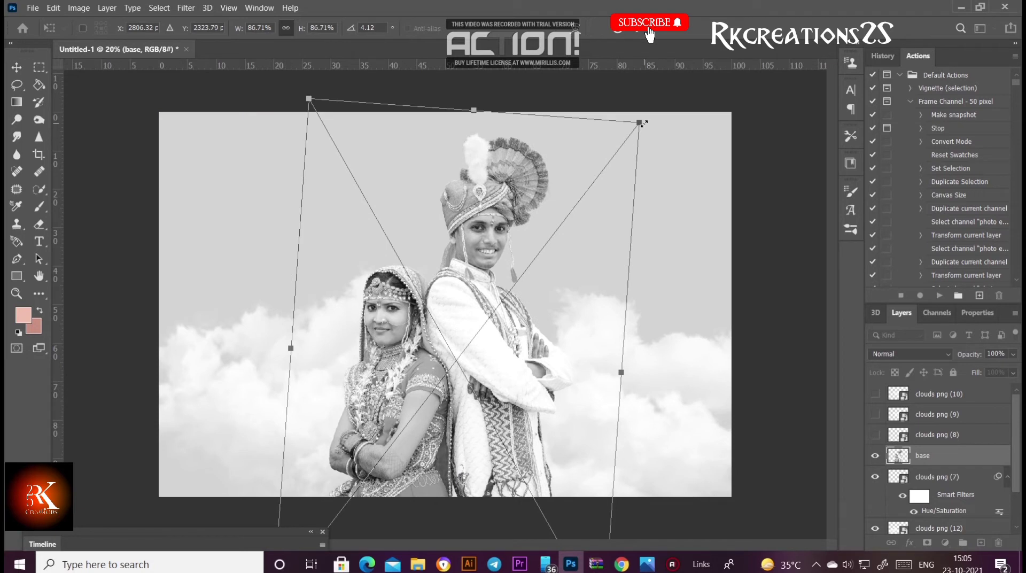
{"action": "left_click_drag", "start_coordinate": [639, 122], "coordinate": [643, 117]}
{"action": "left_click_drag", "start_coordinate": [454, 274], "coordinate": [453, 276]}
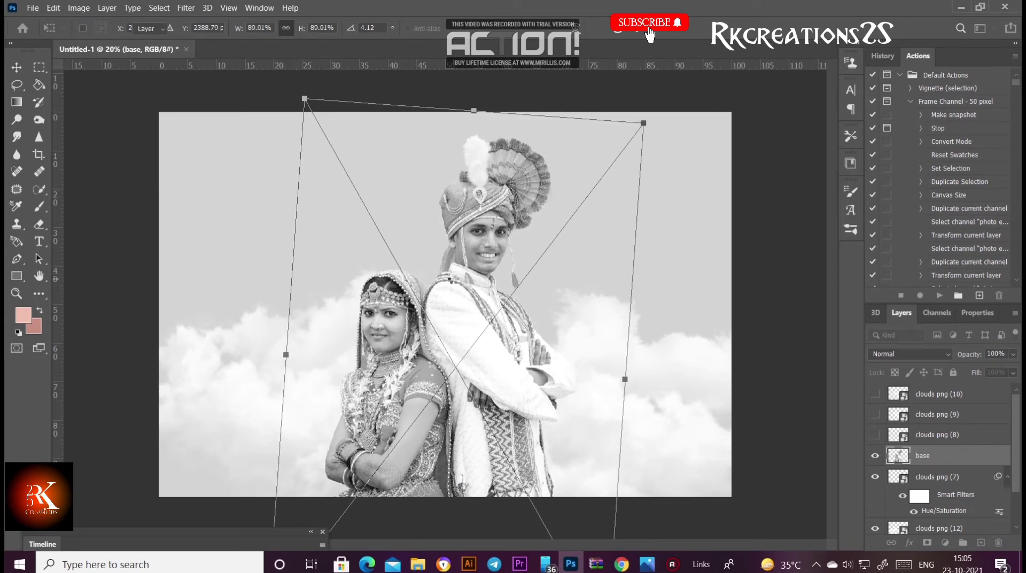
{"action": "key", "text": "Return"}
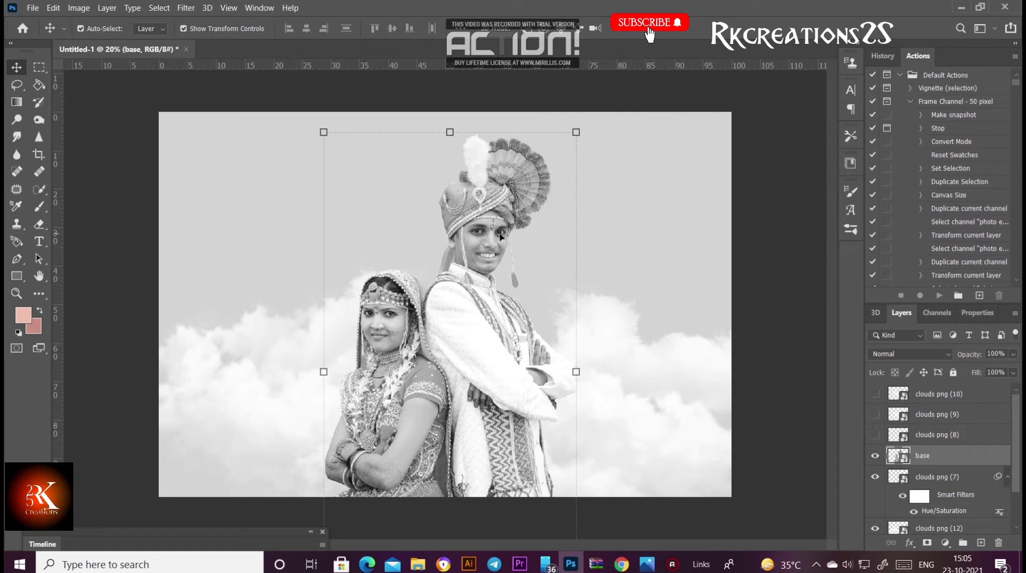
{"action": "left_click_drag", "start_coordinate": [501, 236], "coordinate": [502, 225]}
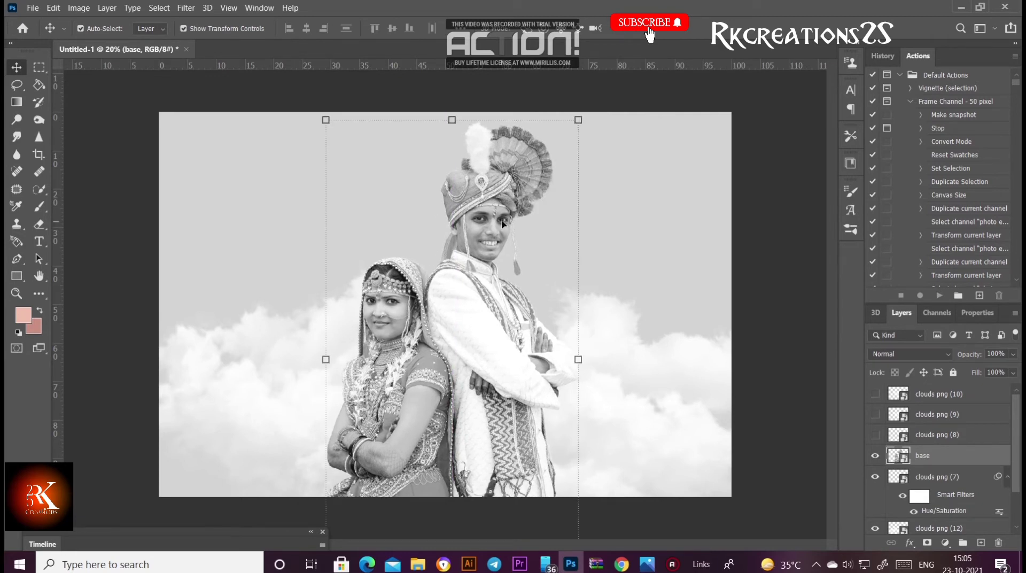
Show clouds png (8), enlarge it, and move it toward the lower left.
{"action": "left_click", "coordinate": [610, 197]}
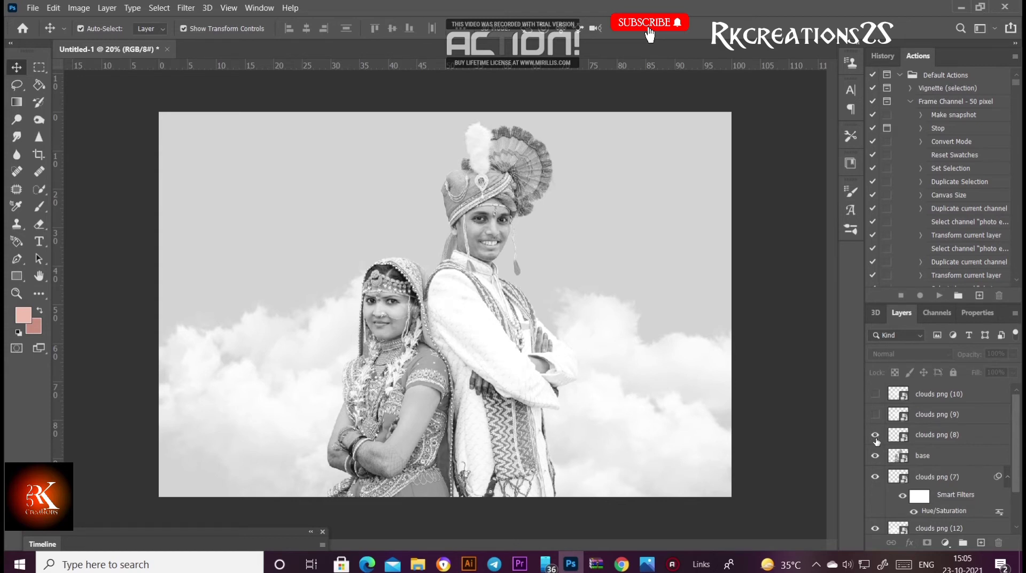
{"action": "left_click", "coordinate": [875, 435]}
{"action": "left_click", "coordinate": [875, 436]}
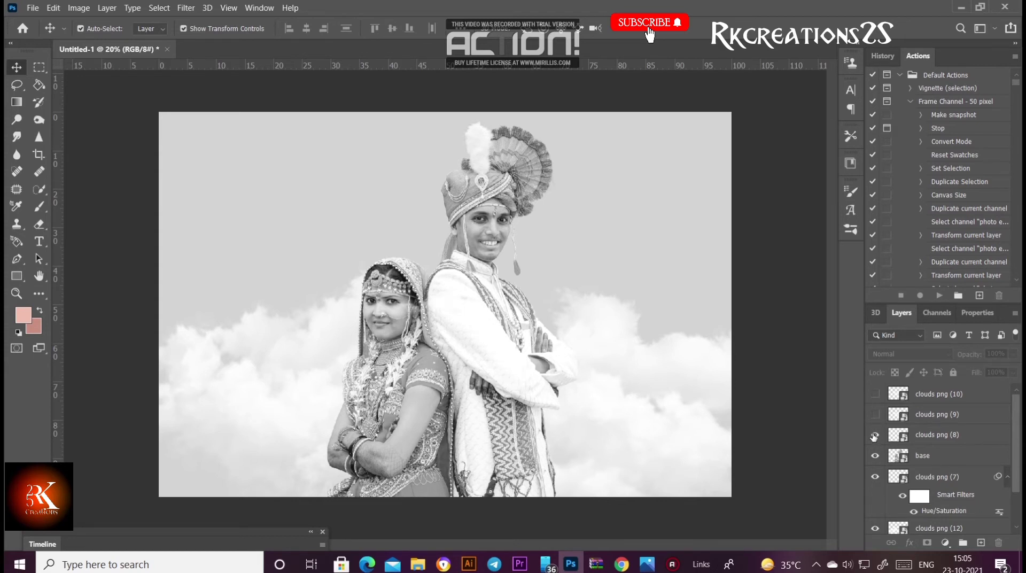
{"action": "left_click", "coordinate": [417, 312]}
{"action": "left_click", "coordinate": [529, 222]}
{"action": "left_click", "coordinate": [936, 442]}
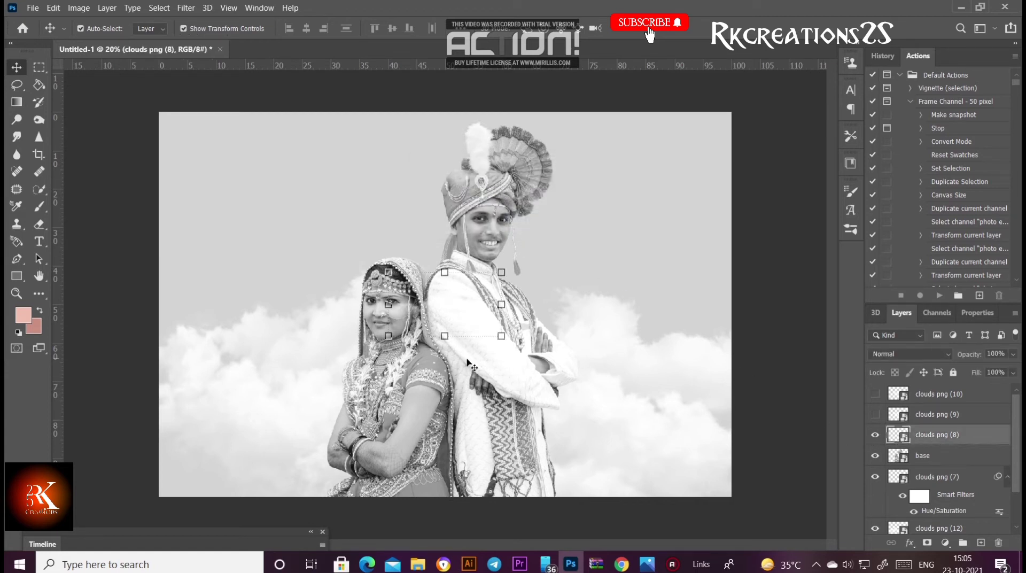
{"action": "mouse_move", "coordinate": [501, 336]}
{"action": "left_mouse_down"}
{"action": "mouse_move", "coordinate": [696, 442]}
{"action": "mouse_move", "coordinate": [512, 474]}
{"action": "mouse_move", "coordinate": [450, 512]}
{"action": "left_mouse_up"}
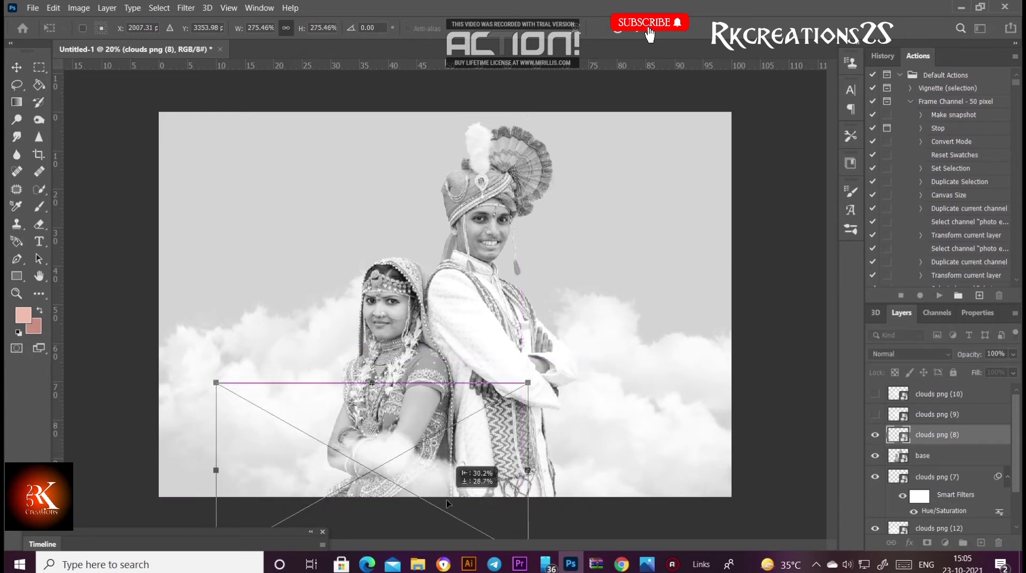
Move clouds png (9) to the lower right and clouds png (10) to the lower left.
{"action": "left_click", "coordinate": [883, 414]}
{"action": "left_click_drag", "start_coordinate": [463, 301], "coordinate": [582, 484]}
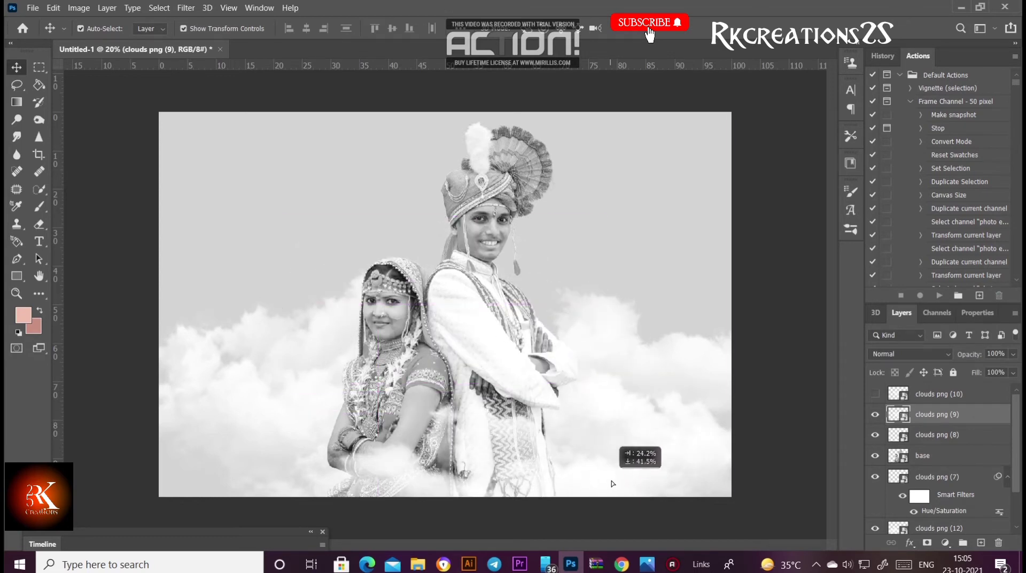
{"action": "left_click_drag", "start_coordinate": [581, 484], "coordinate": [620, 486]}
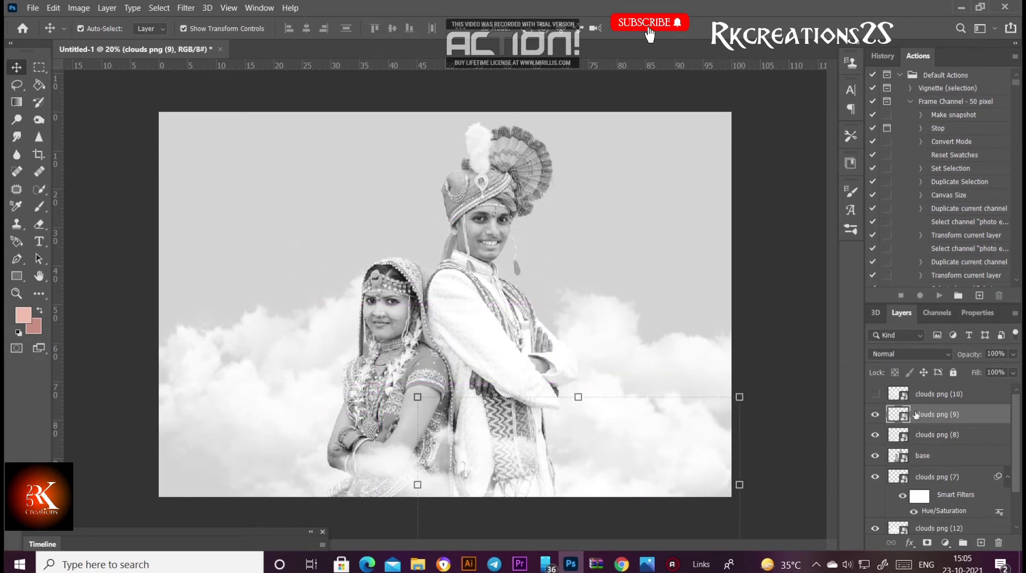
{"action": "left_click", "coordinate": [934, 393]}
{"action": "left_click", "coordinate": [875, 393]}
{"action": "left_click_drag", "start_coordinate": [655, 402], "coordinate": [314, 465]}
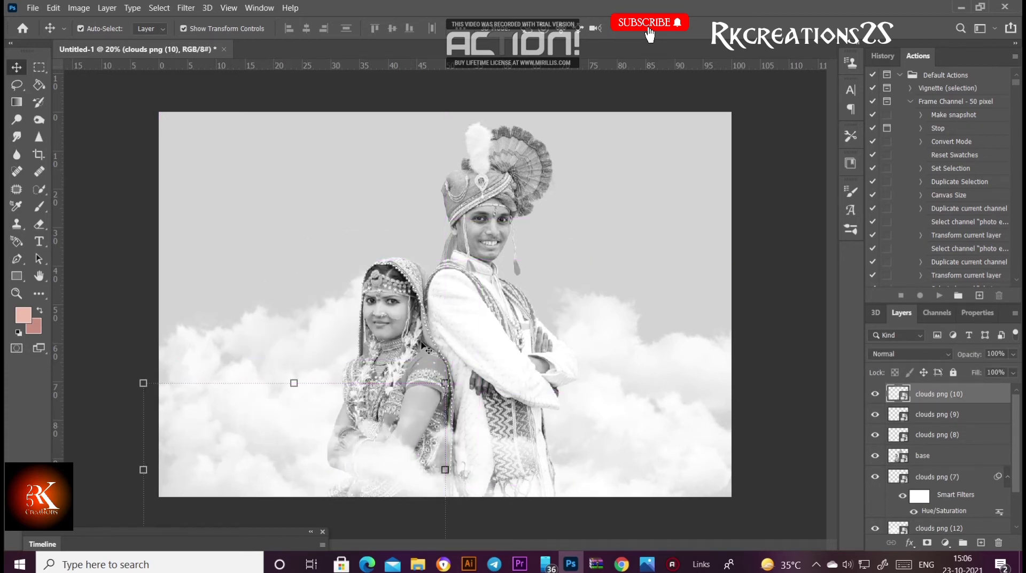
Shrink the couple photo to about 84% and raise it above the clouds.
{"action": "left_click", "coordinate": [425, 347]}
{"action": "left_click_drag", "start_coordinate": [479, 329], "coordinate": [480, 321]}
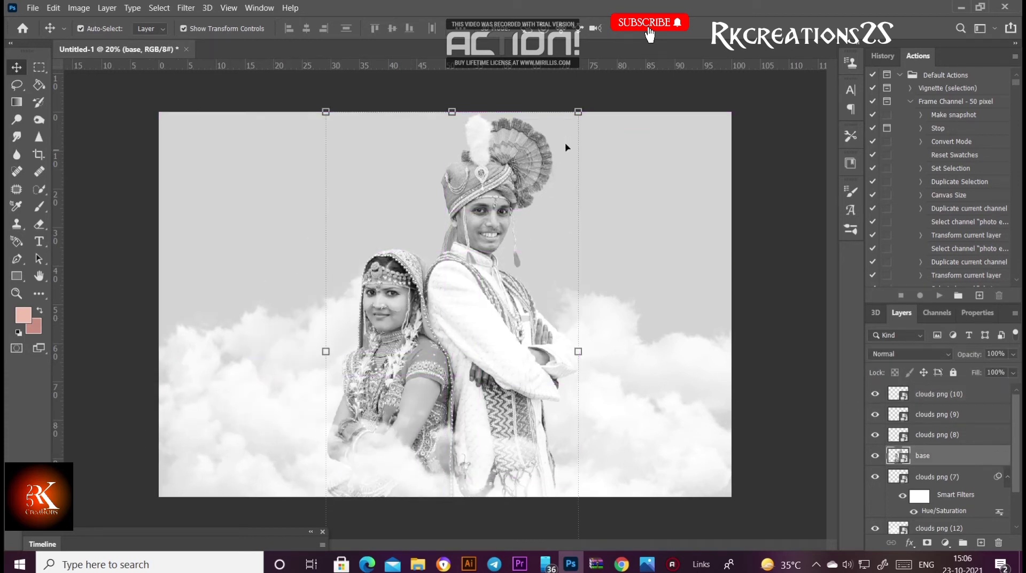
{"action": "left_click_drag", "start_coordinate": [578, 111], "coordinate": [569, 133]}
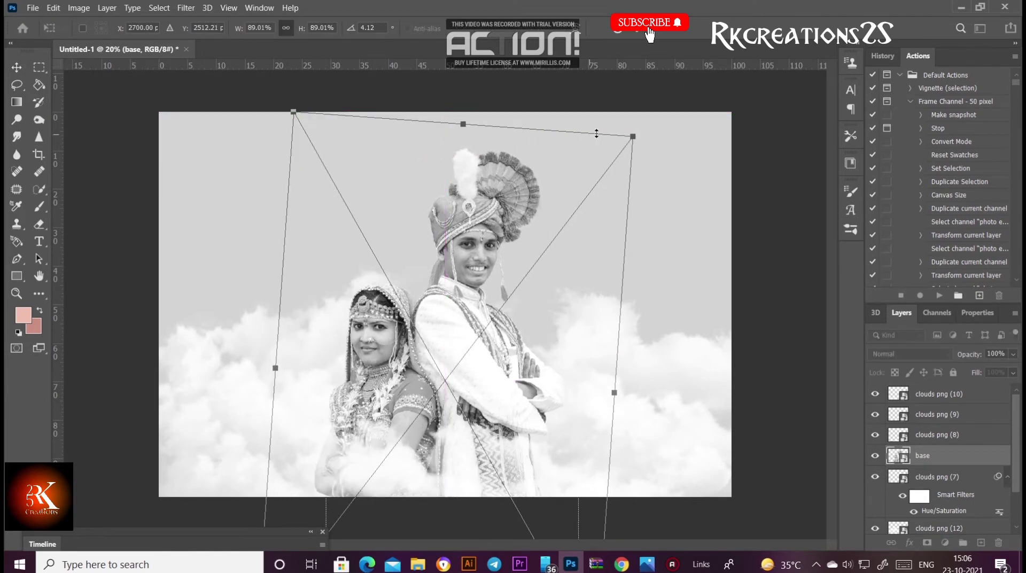
{"action": "left_click_drag", "start_coordinate": [632, 136], "coordinate": [613, 162]}
{"action": "left_click_drag", "start_coordinate": [496, 257], "coordinate": [488, 210]}
{"action": "key", "text": "Return"}
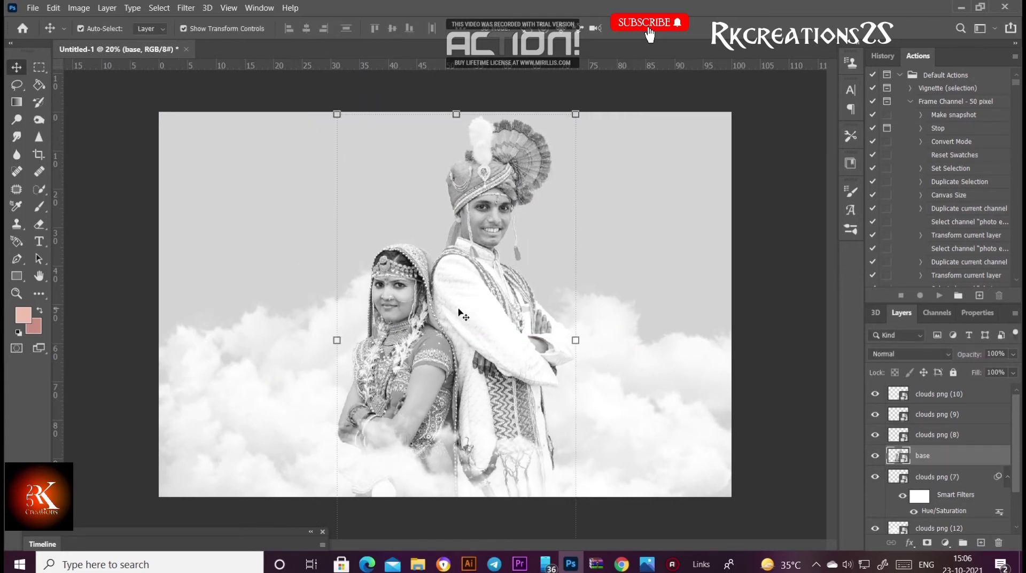
{"action": "left_click", "coordinate": [632, 190]}
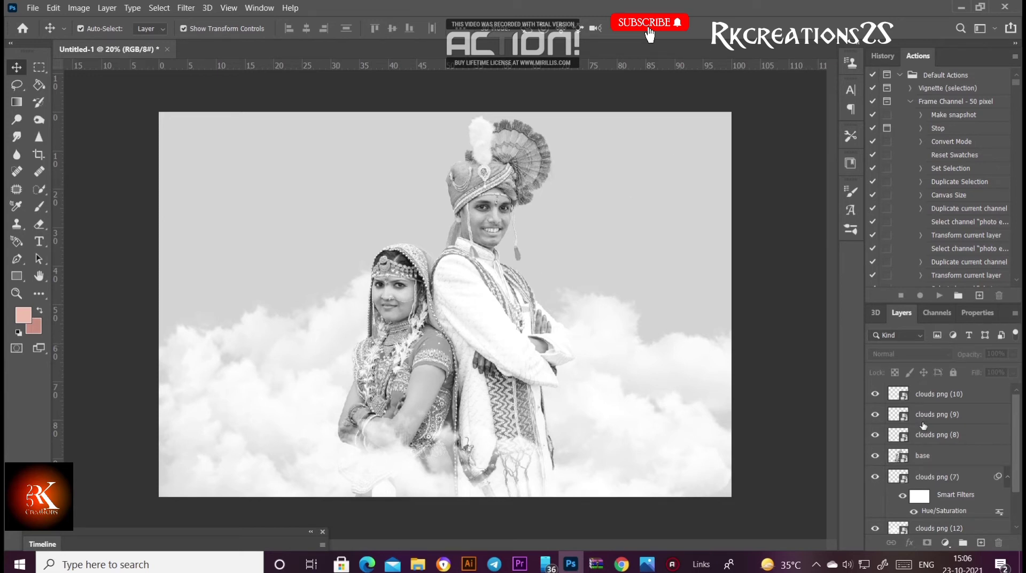
{"action": "left_click", "coordinate": [513, 337]}
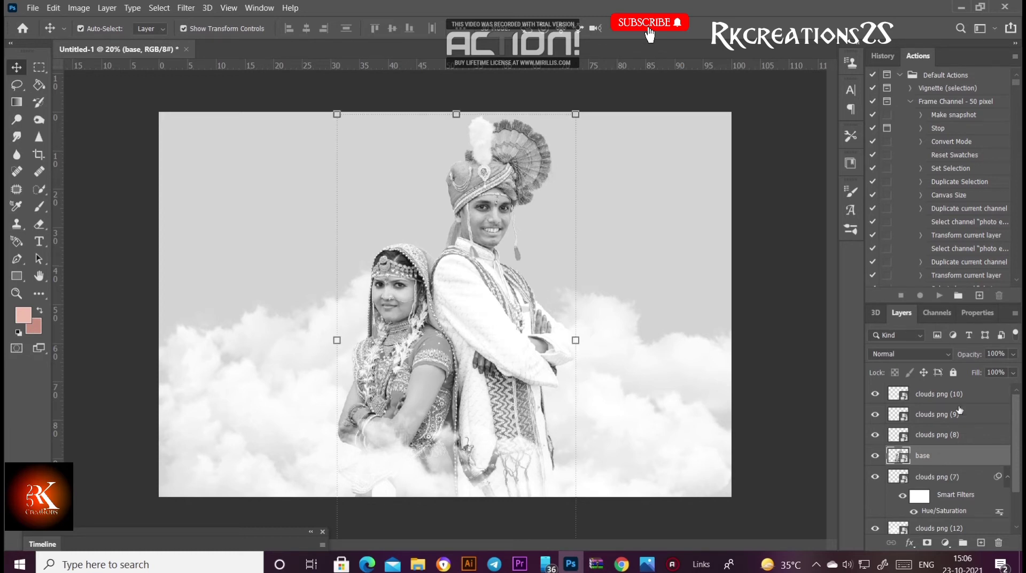
Duplicate the base couple layer and invert the original base layer.
{"action": "key", "text": "ctrl+j"}
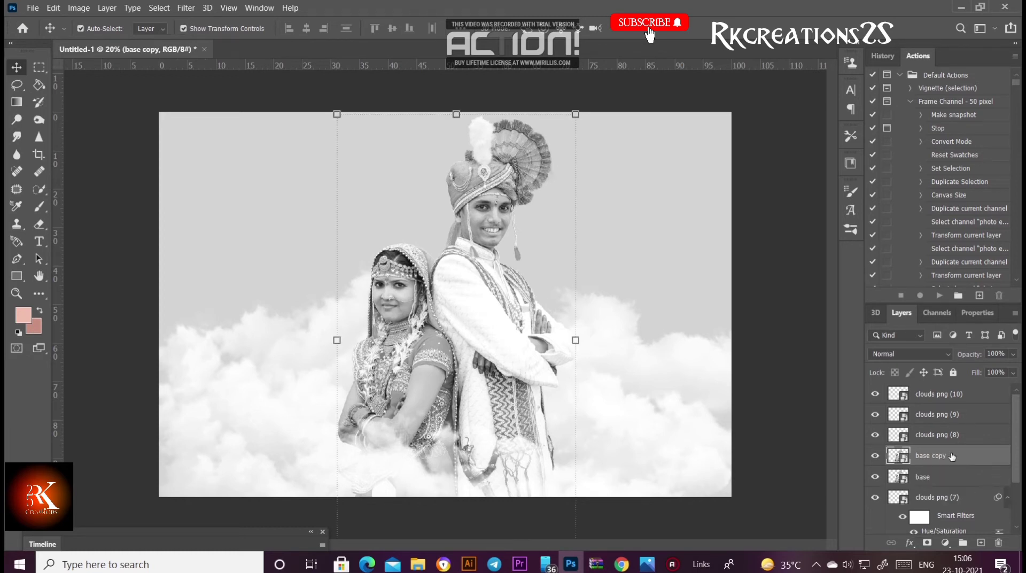
{"action": "left_click", "coordinate": [939, 477]}
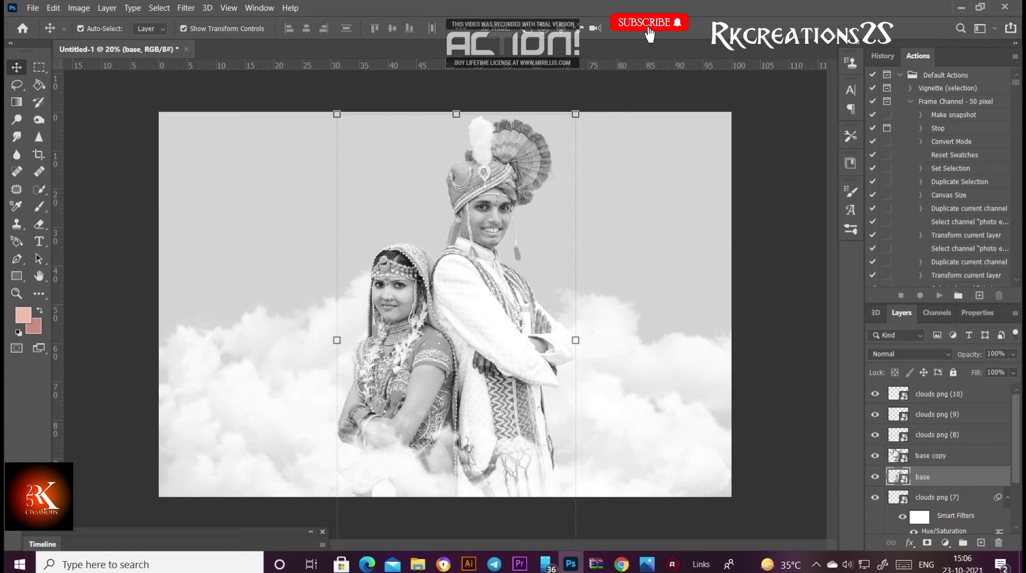
{"action": "key", "text": "ctrl"}
{"action": "key", "text": "ctrl+i"}
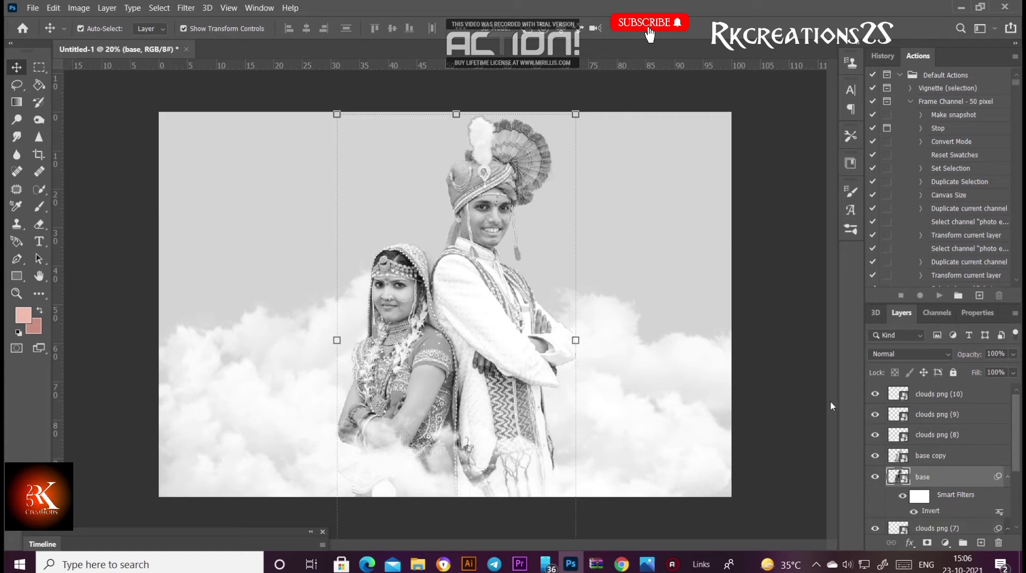
Set Hue/Saturation Lightness to -100 on base copy, making a black silhouette.
{"action": "left_click", "coordinate": [501, 341]}
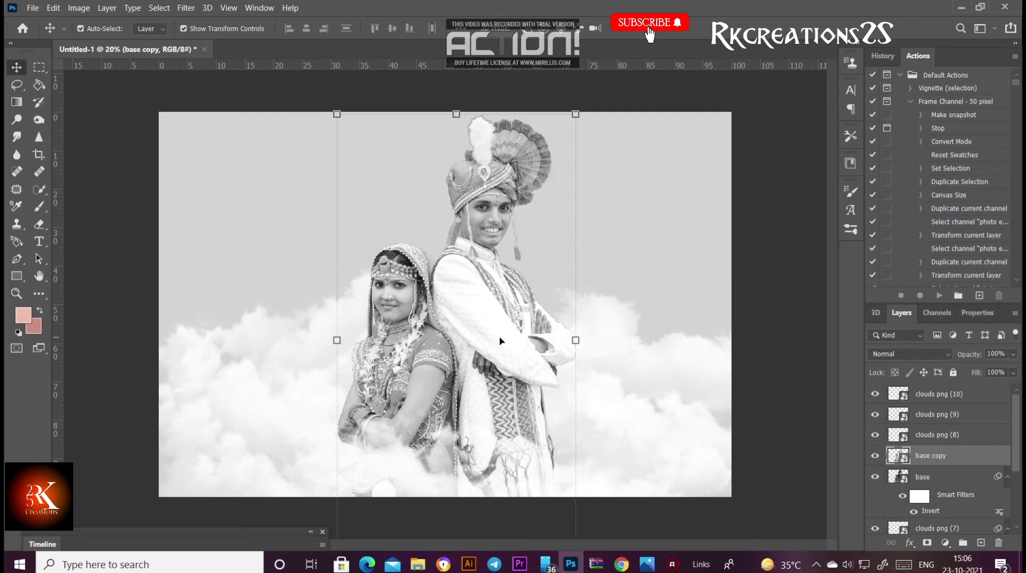
{"action": "key", "text": "ctrl+u"}
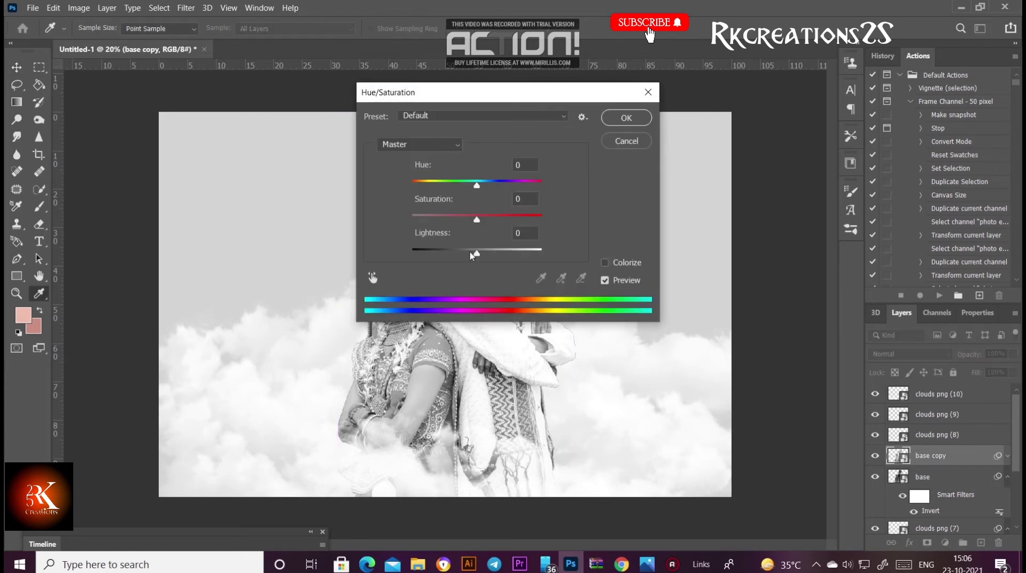
{"action": "left_click_drag", "start_coordinate": [471, 255], "coordinate": [357, 271]}
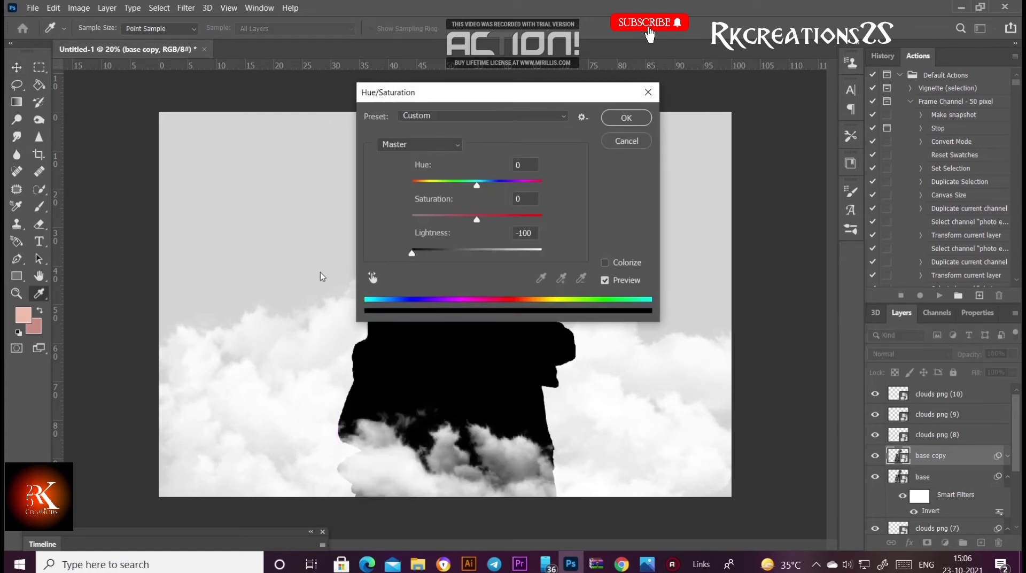
{"action": "left_click", "coordinate": [626, 118]}
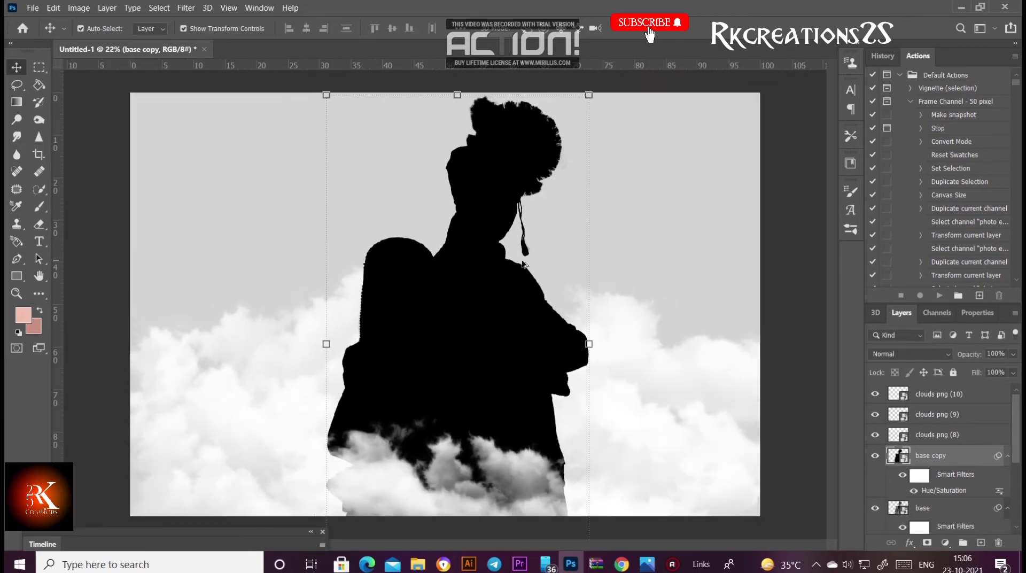
{"action": "scroll", "coordinate": [521, 259], "scroll_direction": "up", "scroll_amount": 1}
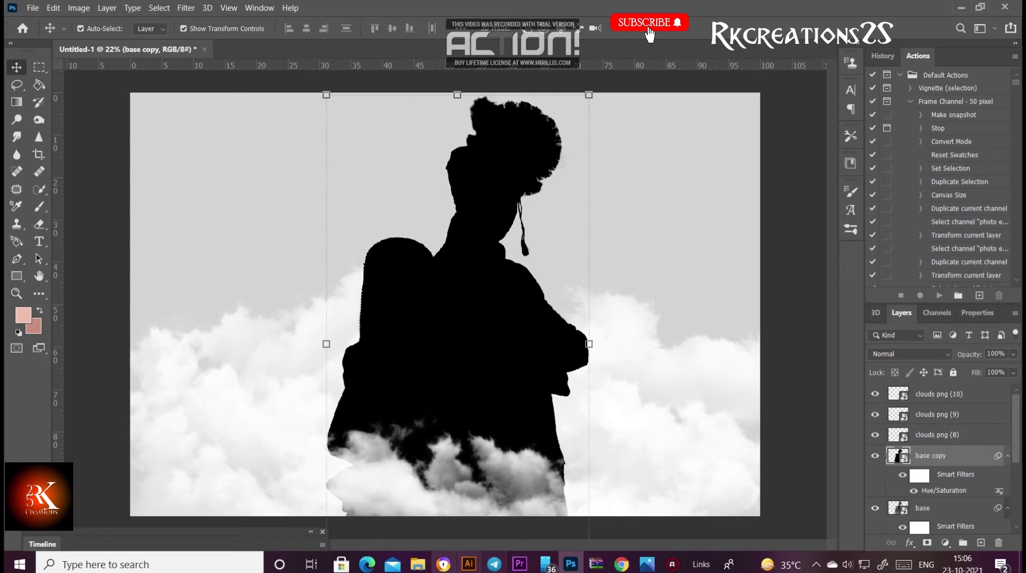
Drag the inner1 couple photo from the RK creations folder onto the Photoshop canvas.
{"action": "mouse_move", "coordinate": [417, 564]}
{"action": "left_click", "coordinate": [367, 522]}
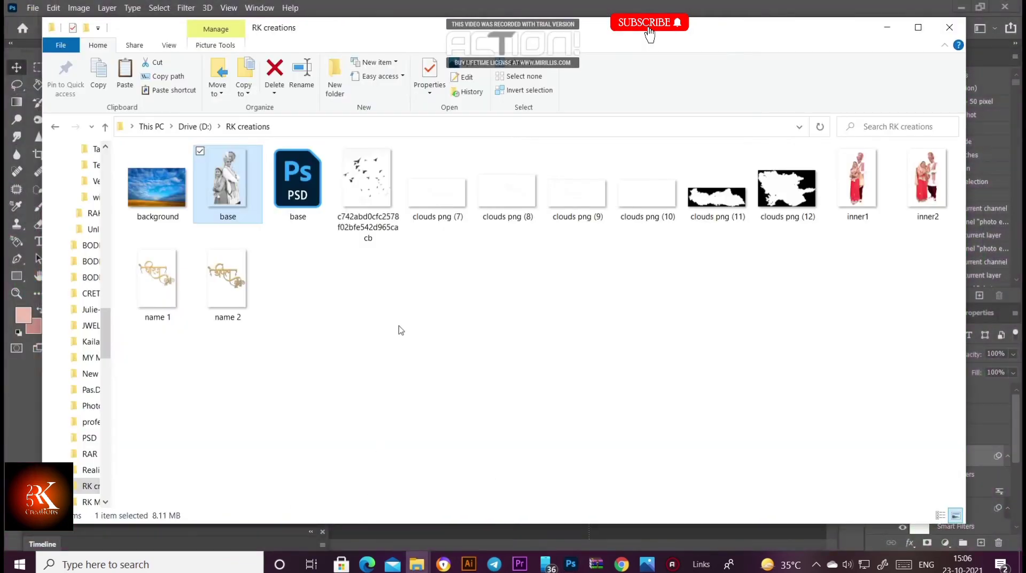
{"action": "left_click", "coordinate": [874, 185]}
{"action": "mouse_move", "coordinate": [872, 184]}
{"action": "left_mouse_down"}
{"action": "mouse_move", "coordinate": [475, 450]}
{"action": "mouse_move", "coordinate": [442, 406]}
{"action": "left_mouse_up"}
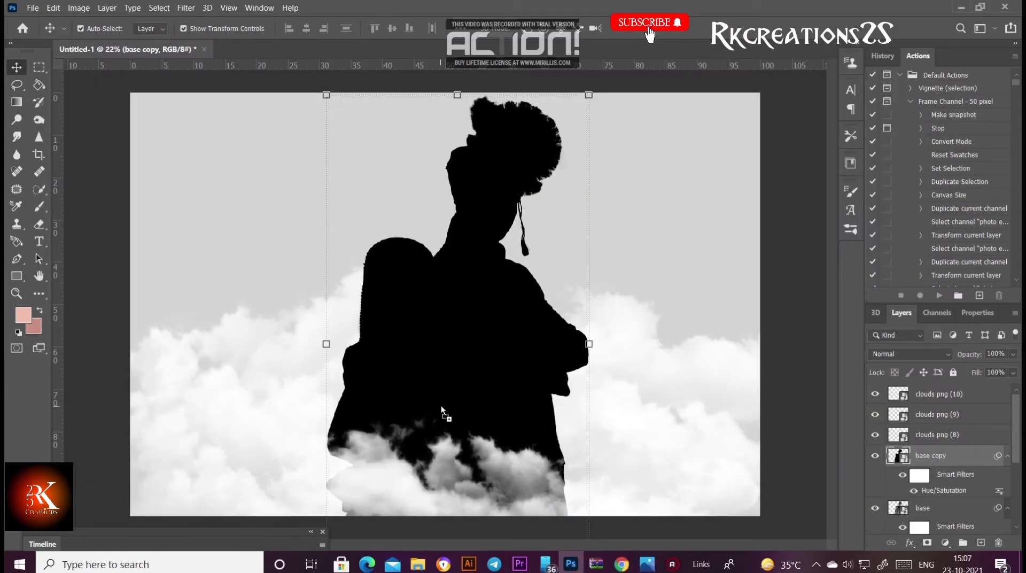
{"action": "left_click_drag", "start_coordinate": [441, 405], "coordinate": [441, 405]}
{"action": "scroll", "coordinate": [529, 325], "scroll_direction": "down", "scroll_amount": 1}
{"action": "scroll", "coordinate": [529, 325], "scroll_direction": "down", "scroll_amount": 1}
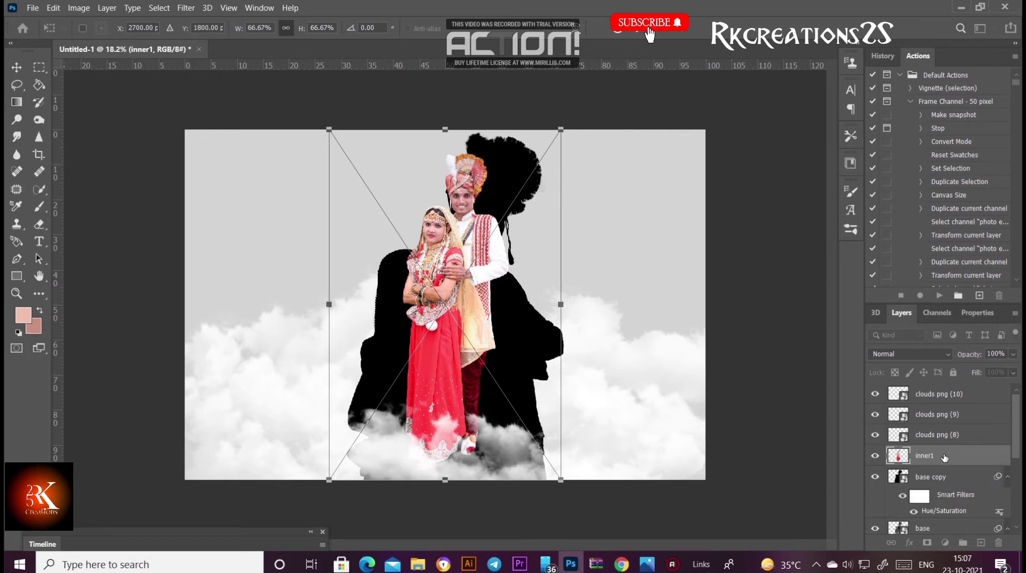
{"action": "type", "text": "2"}
Commit the inner1 photo and clip it into the black silhouette.
{"action": "key", "text": "Return"}
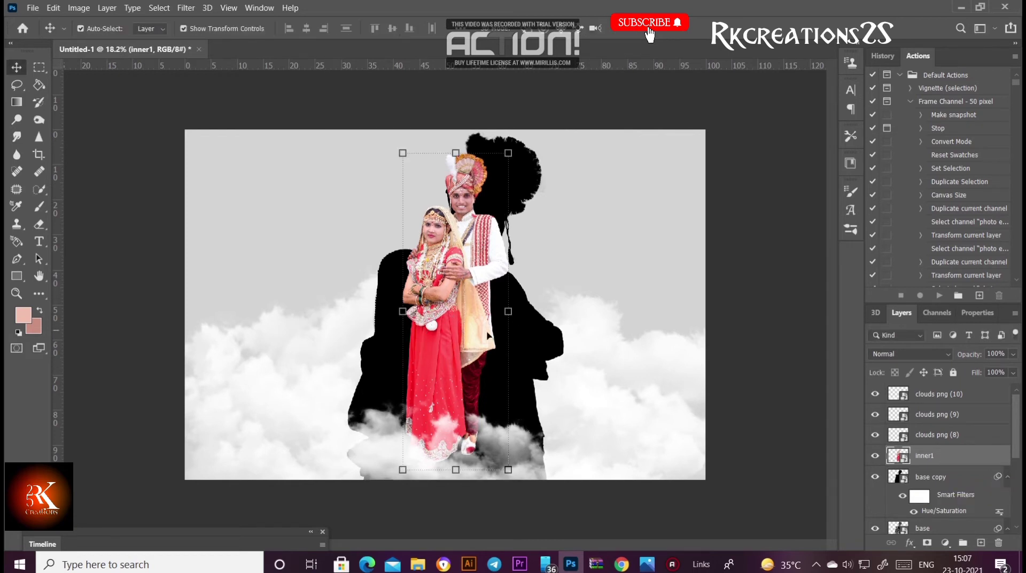
{"action": "right_click", "coordinate": [965, 461]}
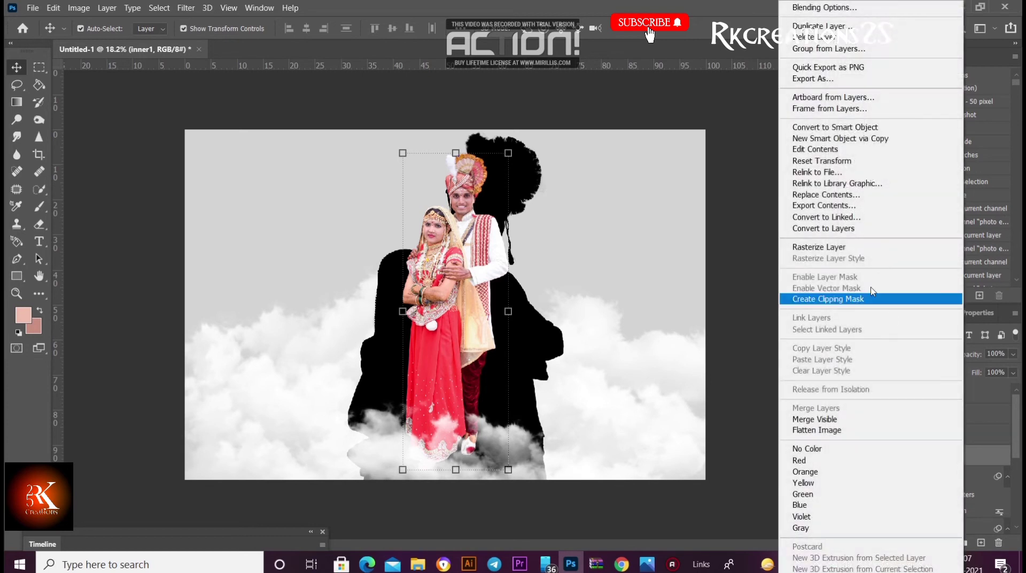
{"action": "left_click", "coordinate": [833, 303]}
{"action": "left_click", "coordinate": [845, 300]}
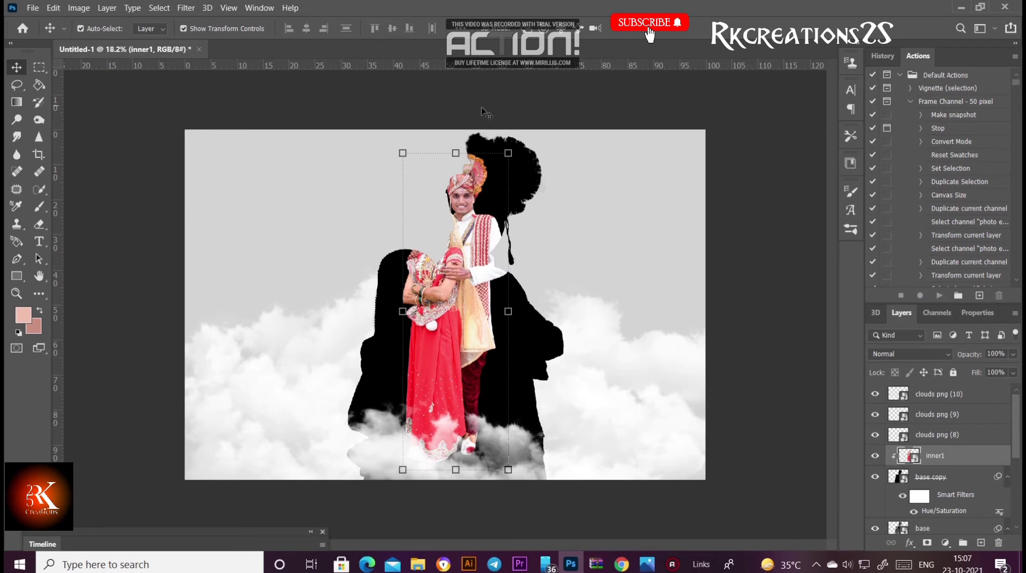
Scale inner1 to about 47% and position it in the silhouette's lower left.
{"action": "left_click_drag", "start_coordinate": [507, 154], "coordinate": [483, 246]}
{"action": "left_click_drag", "start_coordinate": [416, 321], "coordinate": [418, 329]}
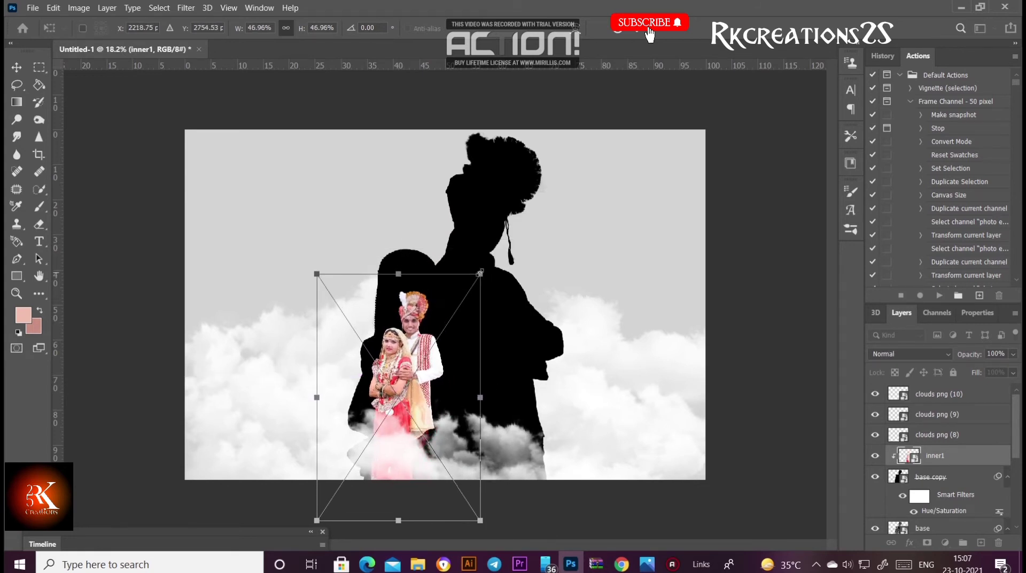
{"action": "left_click_drag", "start_coordinate": [491, 258], "coordinate": [483, 265]}
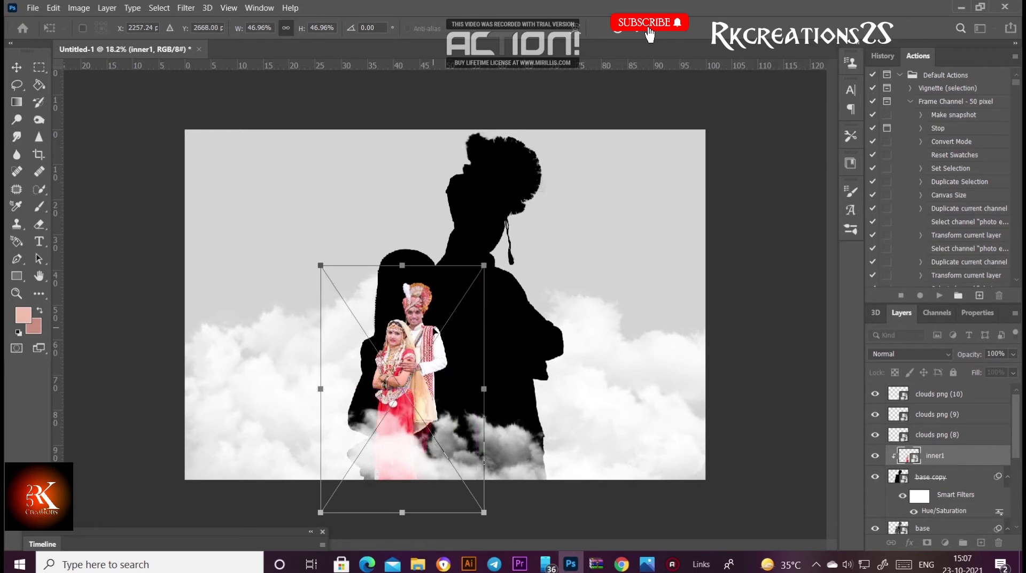
{"action": "key", "text": "Return"}
{"action": "left_click", "coordinate": [496, 369]}
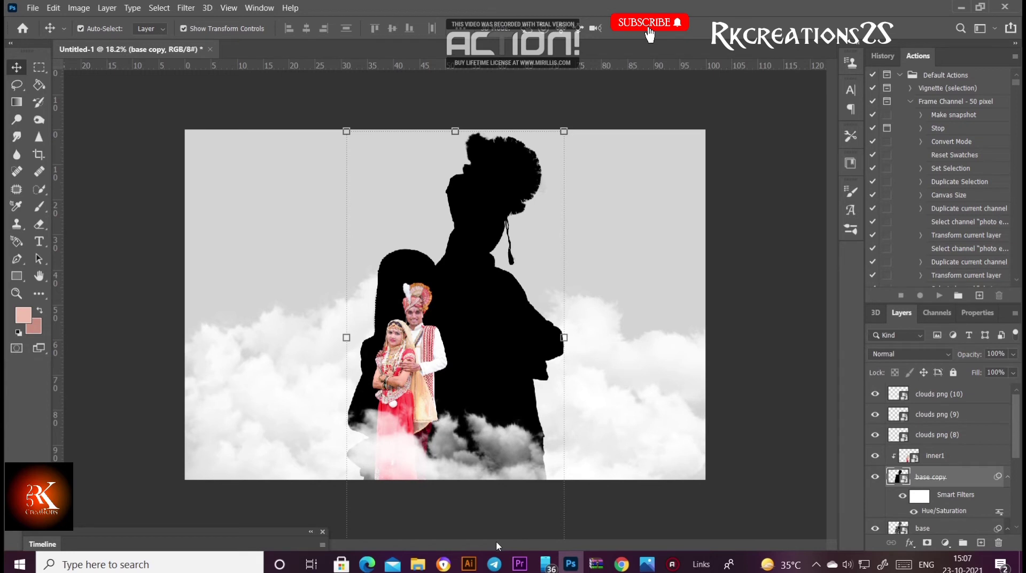
Drag the blue sky background photo from the RK creations folder into Photoshop.
{"action": "mouse_move", "coordinate": [417, 565]}
{"action": "left_click", "coordinate": [364, 496]}
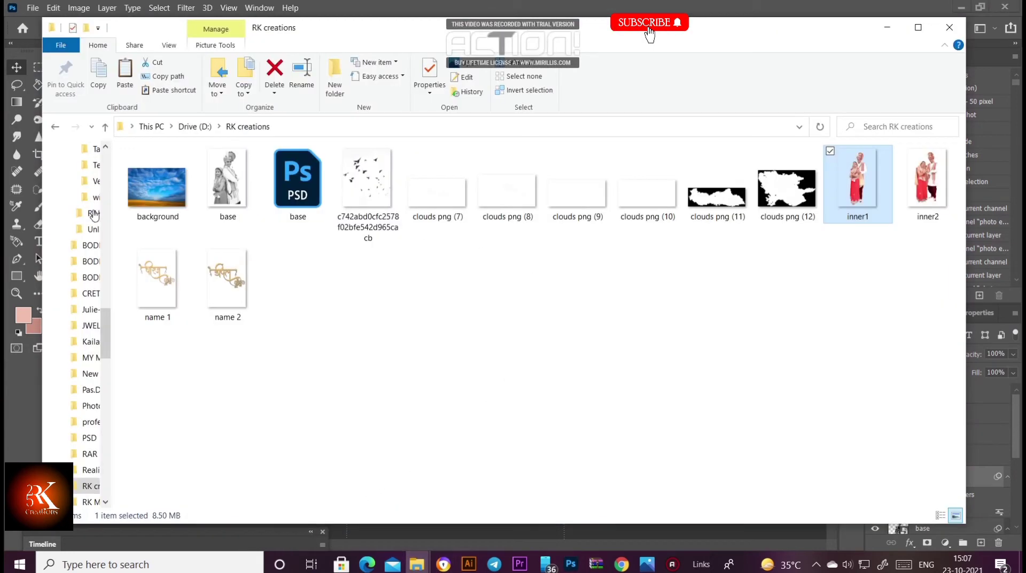
{"action": "left_click", "coordinate": [160, 197]}
{"action": "mouse_move", "coordinate": [158, 187]}
{"action": "left_mouse_down"}
{"action": "mouse_move", "coordinate": [611, 393]}
{"action": "mouse_move", "coordinate": [472, 349]}
{"action": "left_mouse_up"}
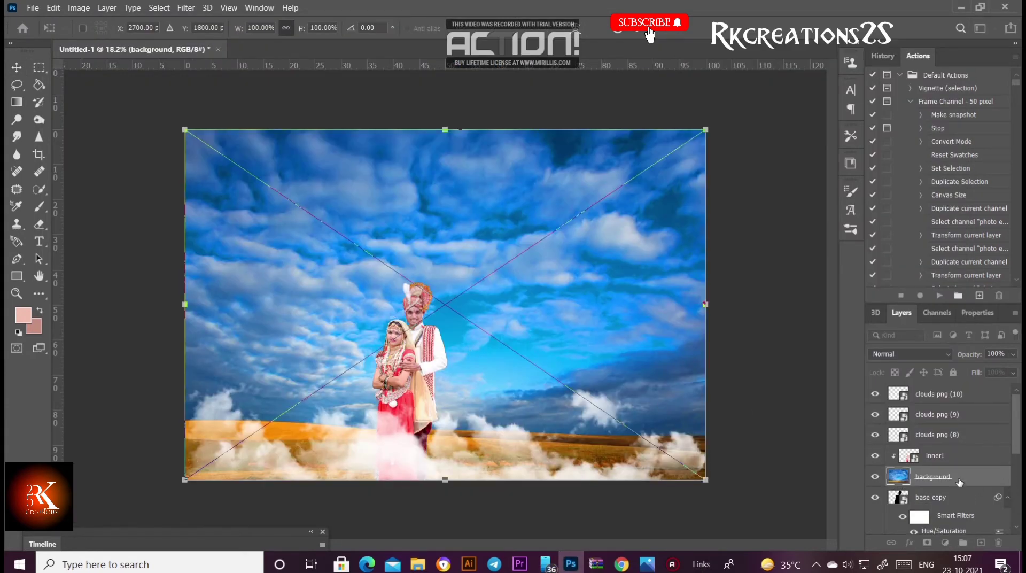
Commit the sky photo and move its layer below inner1.
{"action": "left_click_drag", "start_coordinate": [960, 481], "coordinate": [936, 423]}
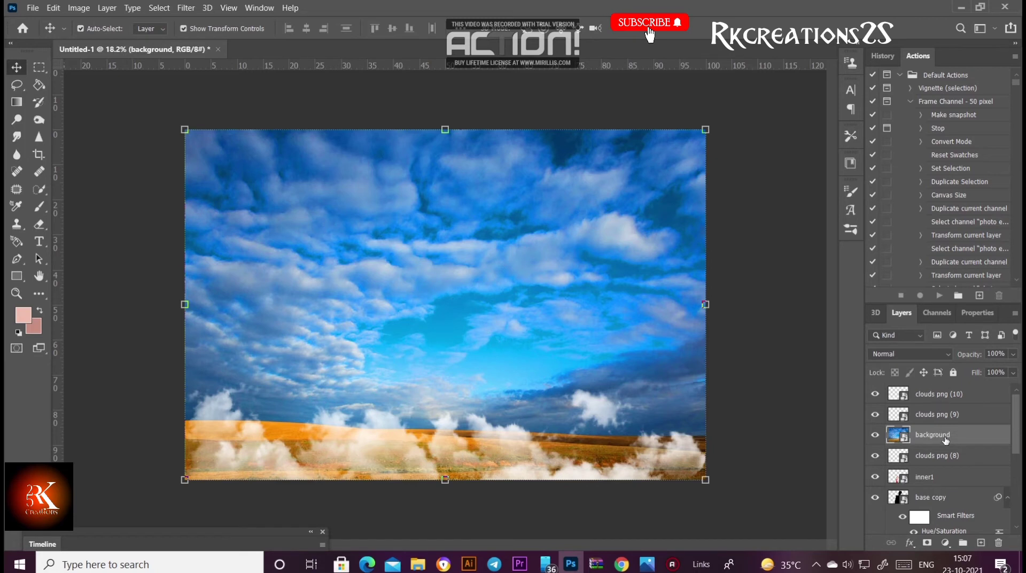
{"action": "left_click_drag", "start_coordinate": [962, 435], "coordinate": [956, 492]}
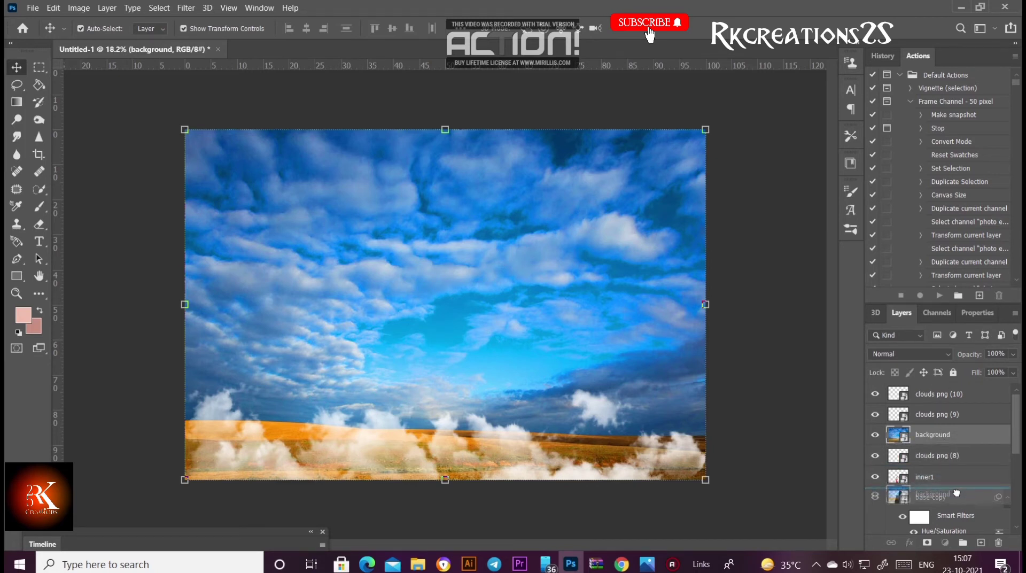
{"action": "left_click_drag", "start_coordinate": [956, 493], "coordinate": [957, 492]}
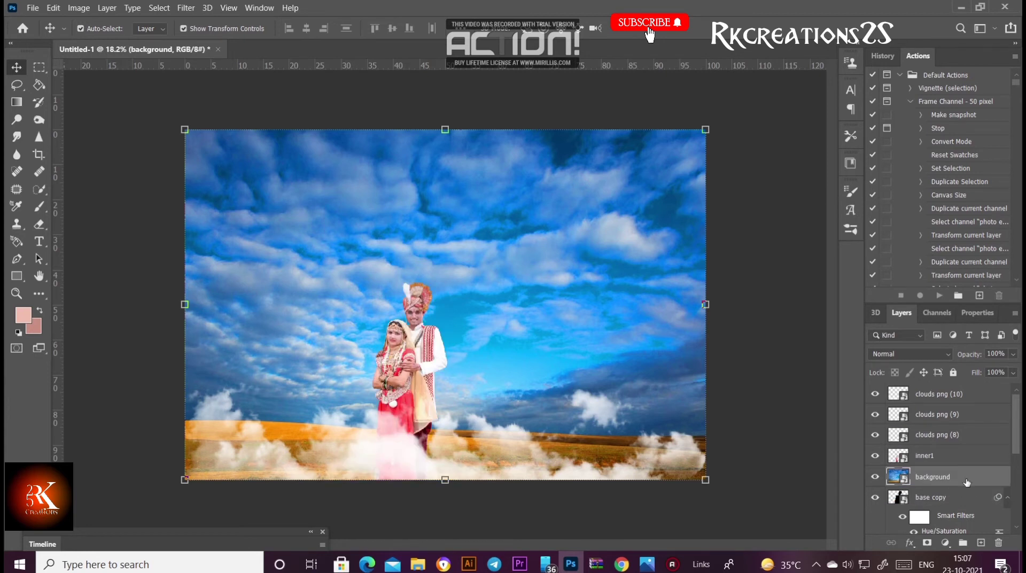
Clip the sky background layer so it shows only inside the silhouette.
{"action": "right_click", "coordinate": [966, 481]}
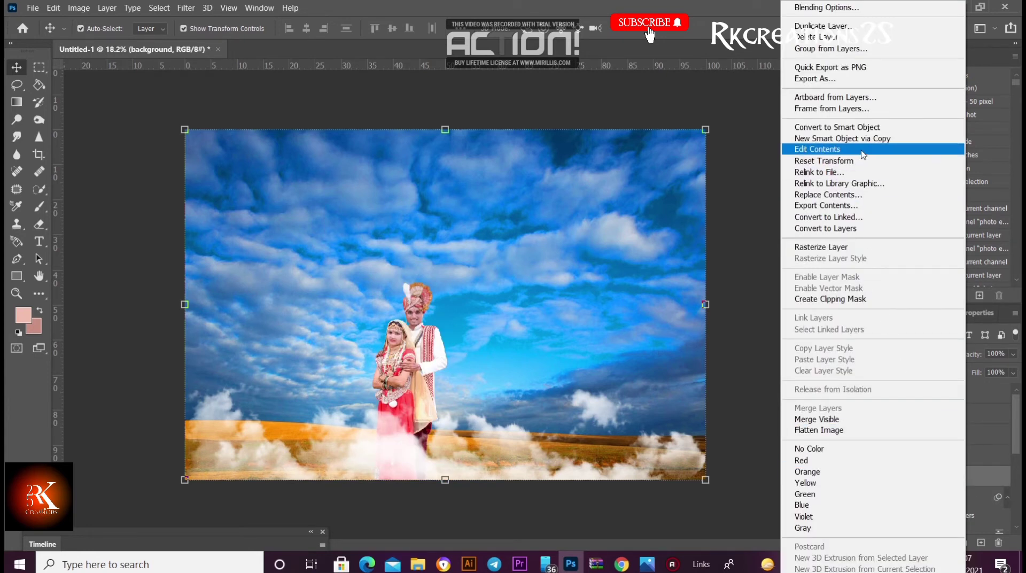
{"action": "left_click", "coordinate": [846, 301]}
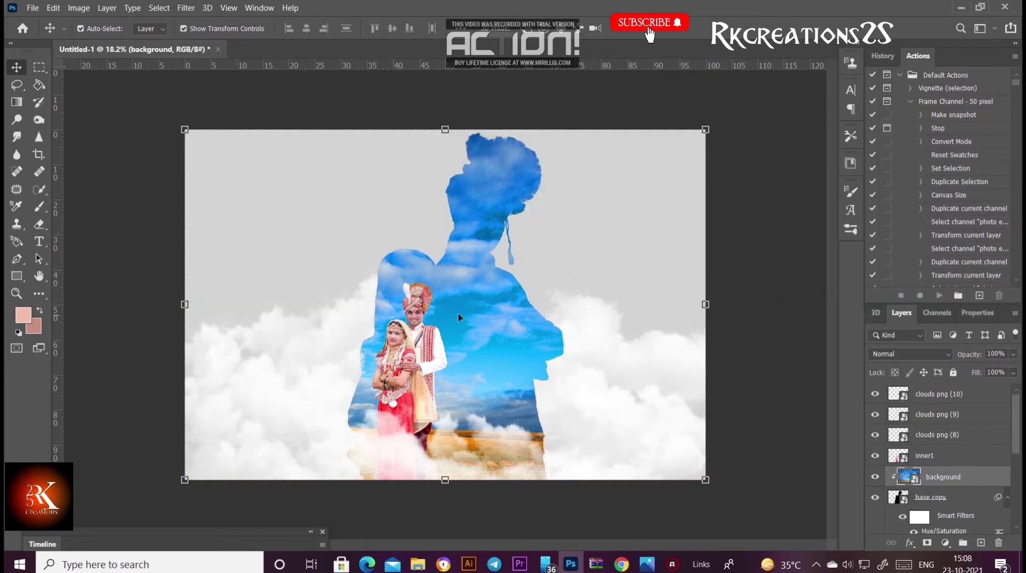
{"action": "scroll", "coordinate": [461, 308], "scroll_direction": "down", "scroll_amount": 1}
{"action": "scroll", "coordinate": [460, 308], "scroll_direction": "up", "scroll_amount": 2}
{"action": "scroll", "coordinate": [461, 307], "scroll_direction": "down", "scroll_amount": 1}
{"action": "scroll", "coordinate": [461, 308], "scroll_direction": "up", "scroll_amount": 1}
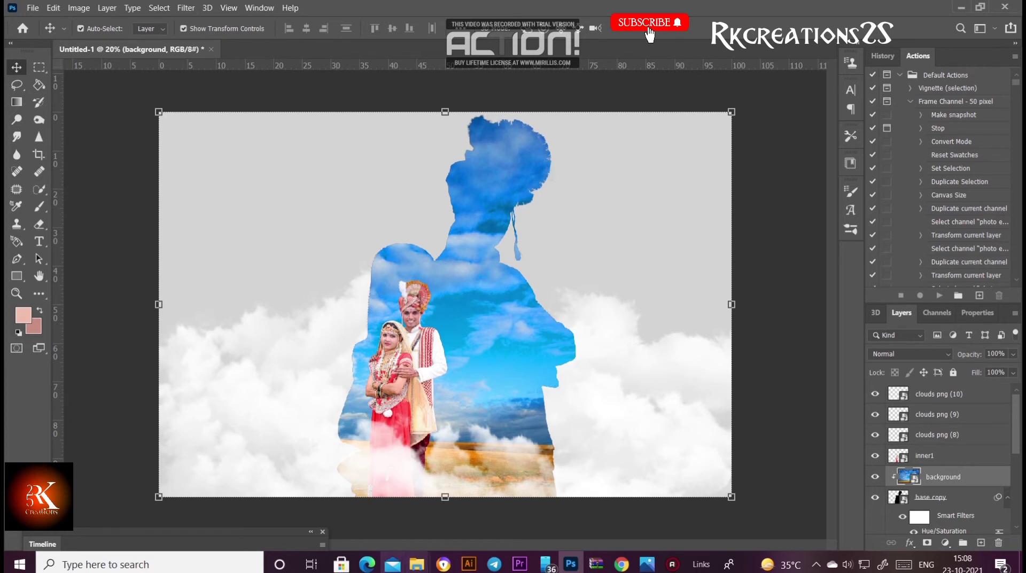
{"action": "left_click", "coordinate": [367, 564]}
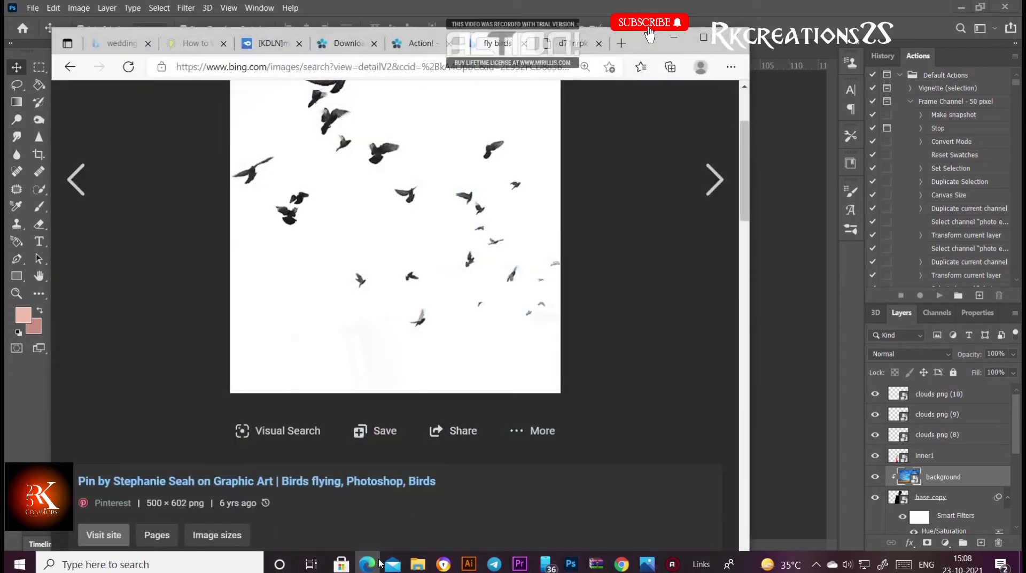
Drag the inner2 couple photo from the RK creations folder onto the Photoshop canvas.
{"action": "left_click", "coordinate": [417, 564]}
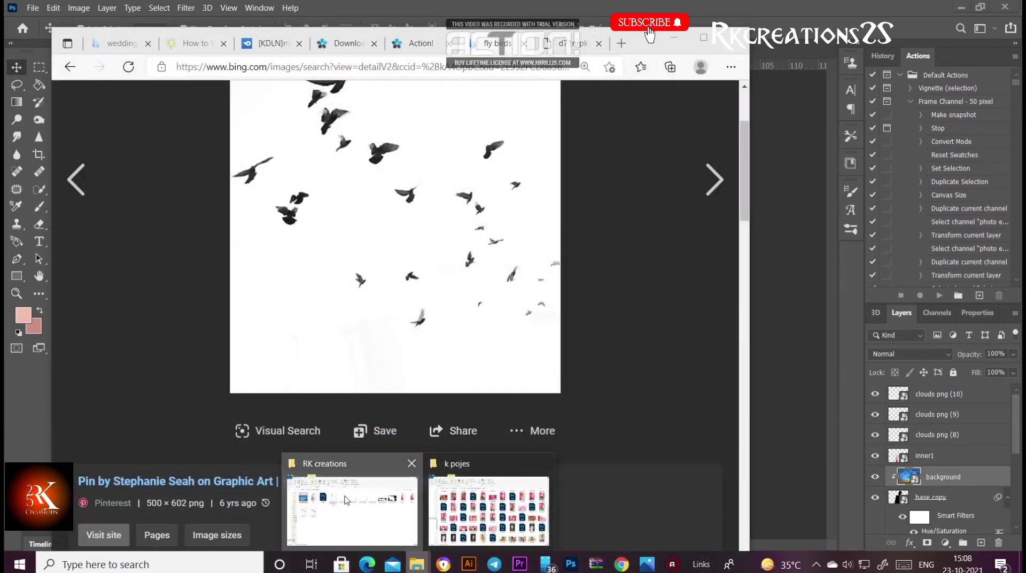
{"action": "left_click", "coordinate": [346, 498]}
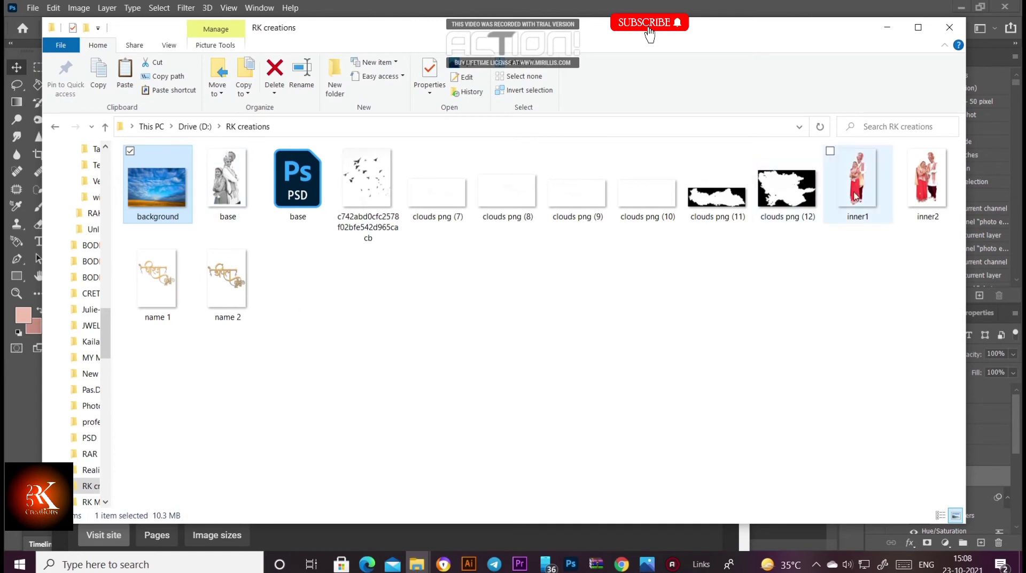
{"action": "mouse_move", "coordinate": [932, 174]}
{"action": "left_mouse_down"}
{"action": "mouse_move", "coordinate": [570, 565]}
{"action": "mouse_move", "coordinate": [530, 374]}
{"action": "mouse_move", "coordinate": [512, 357]}
{"action": "mouse_move", "coordinate": [557, 438]}
{"action": "mouse_move", "coordinate": [557, 399]}
{"action": "left_mouse_up"}
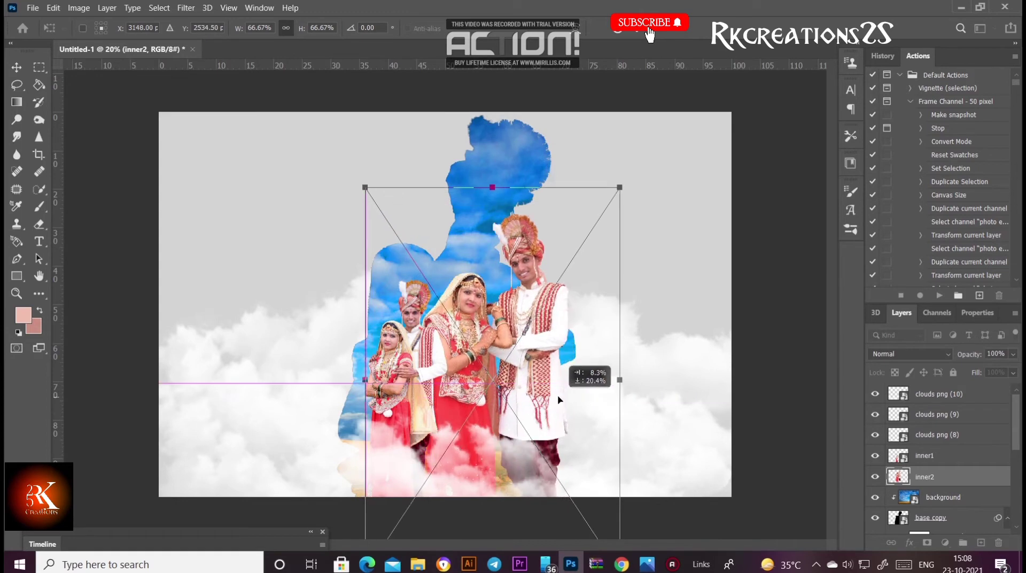
Commit the inner2 photo and move its layer above inner1.
{"action": "left_click_drag", "start_coordinate": [557, 399], "coordinate": [558, 398]}
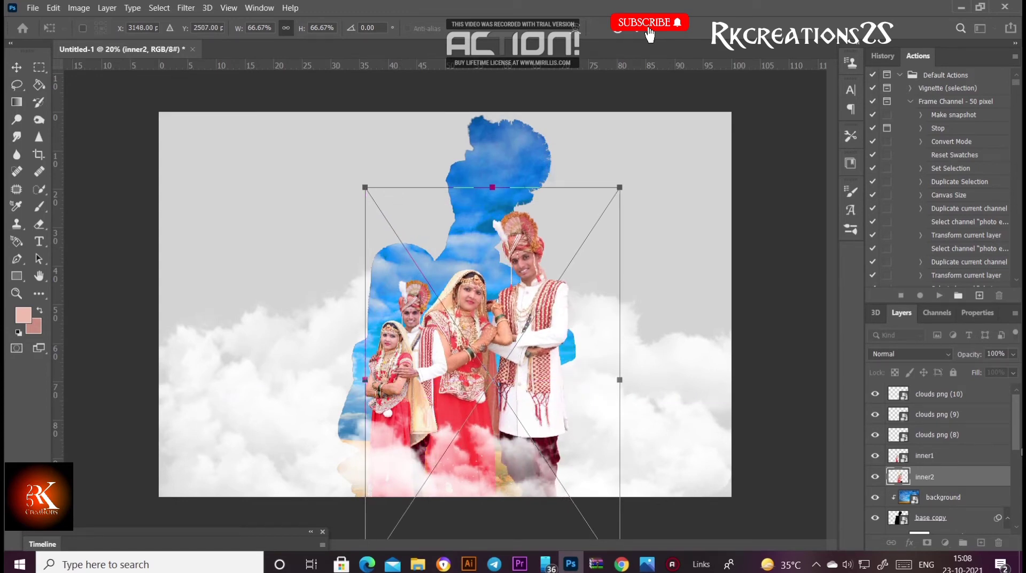
{"action": "key", "text": "Return"}
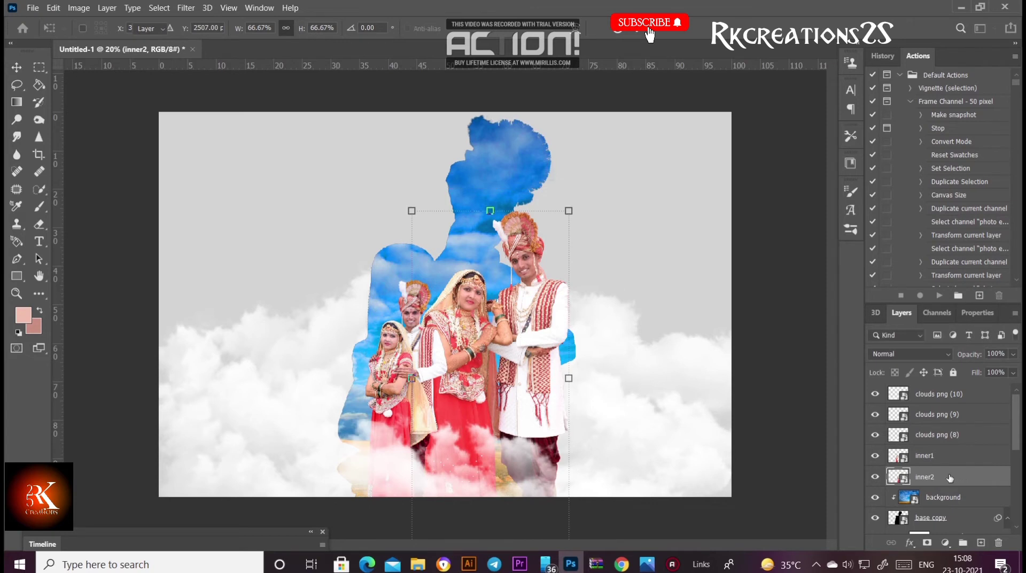
{"action": "double_click", "coordinate": [950, 477]}
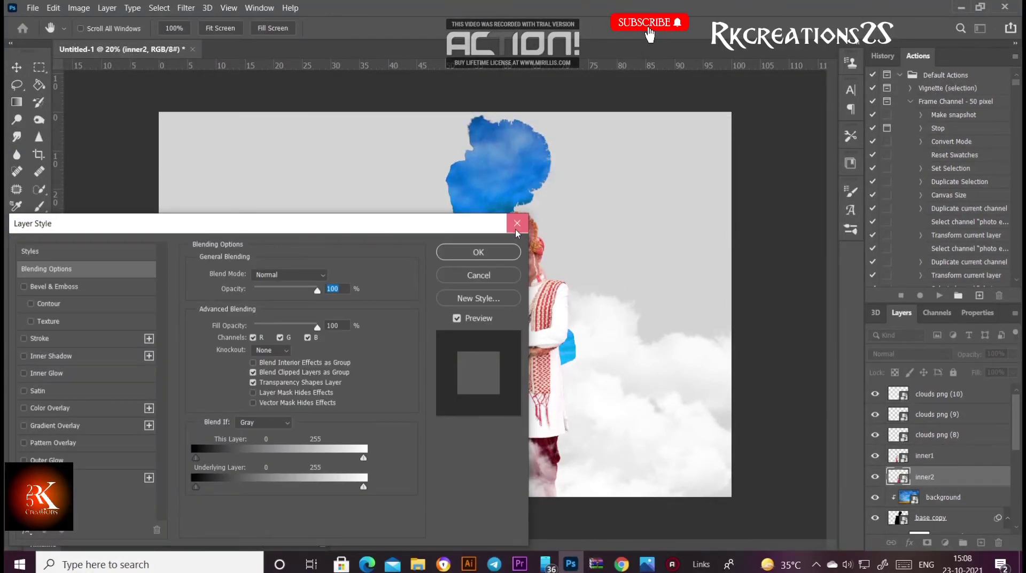
{"action": "left_click", "coordinate": [516, 224]}
{"action": "left_click_drag", "start_coordinate": [922, 476], "coordinate": [920, 449]}
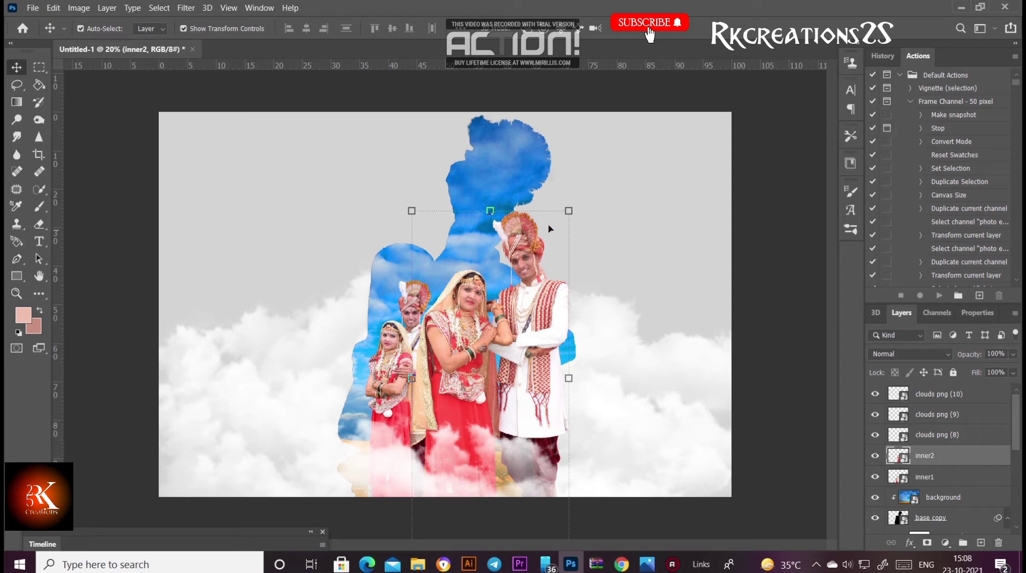
Enlarge inner2 to about 60% at the right and shift inner1 up-left beside it.
{"action": "mouse_move", "coordinate": [569, 211]}
{"action": "left_mouse_down"}
{"action": "mouse_move", "coordinate": [589, 226]}
{"action": "mouse_move", "coordinate": [578, 243]}
{"action": "left_mouse_up"}
{"action": "left_click_drag", "start_coordinate": [508, 324], "coordinate": [540, 301]}
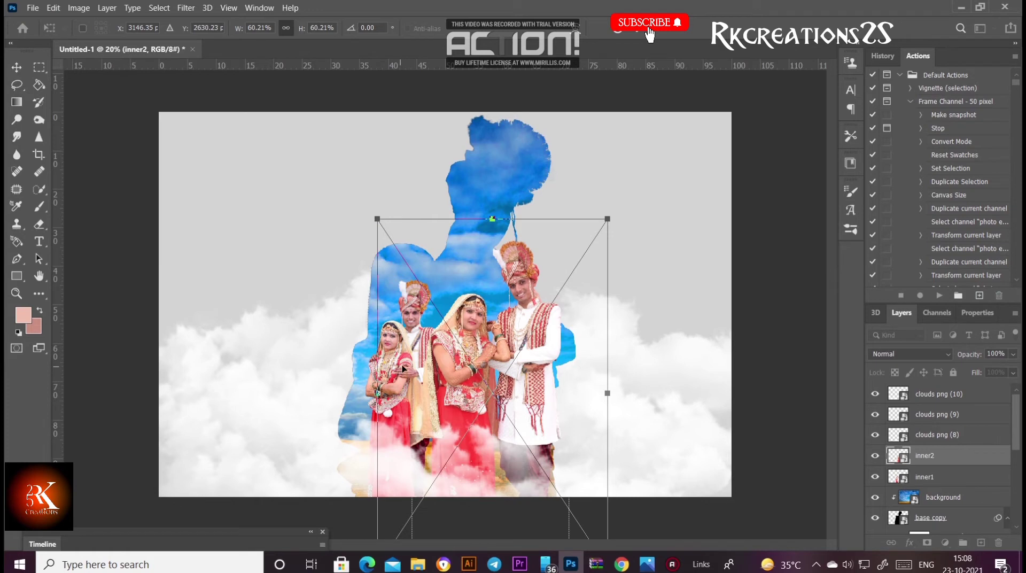
{"action": "key", "text": "Return"}
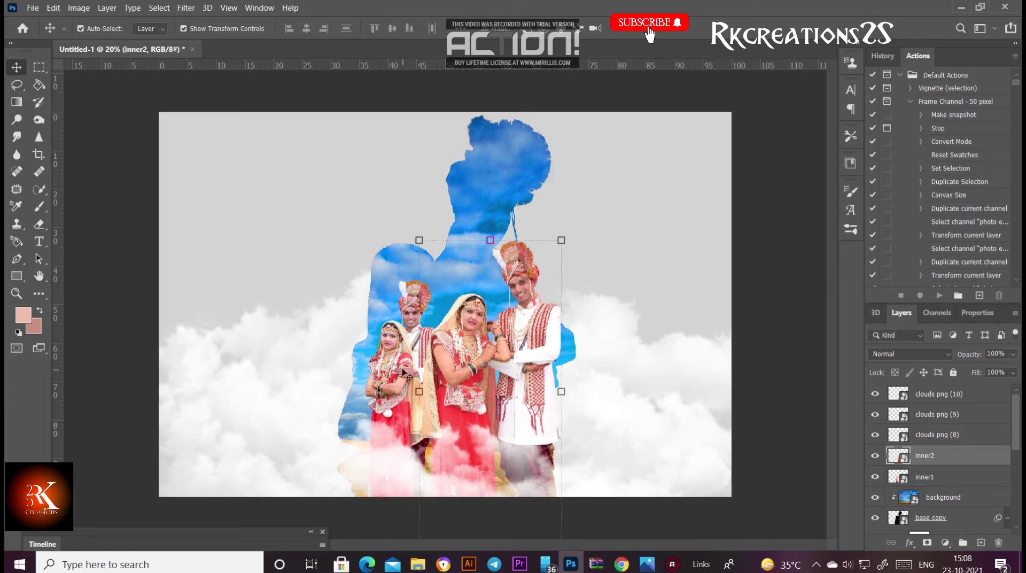
{"action": "left_click_drag", "start_coordinate": [404, 372], "coordinate": [387, 337]}
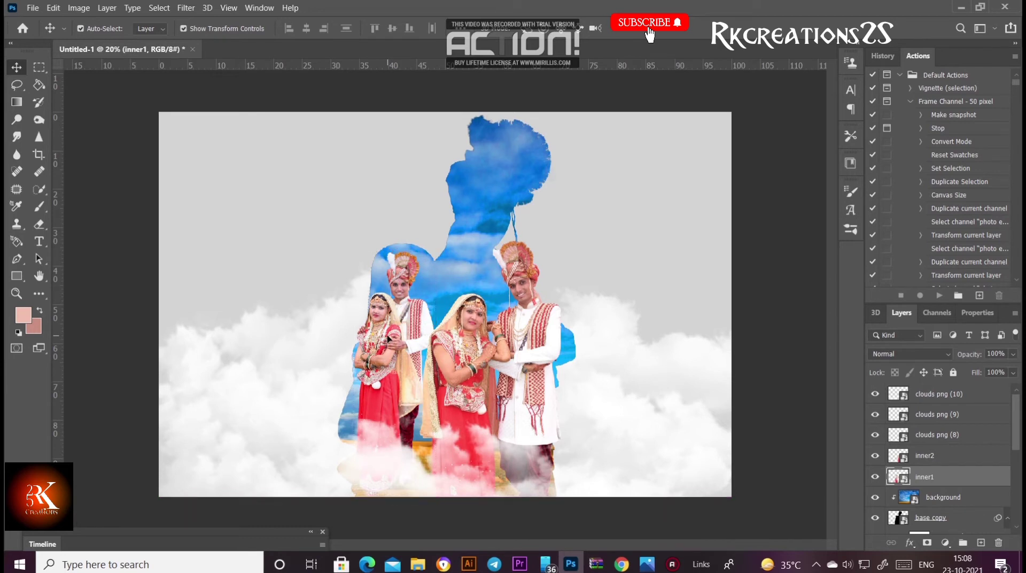
Nudge the right-hand man upward and clip inner1 to the silhouette.
{"action": "left_click", "coordinate": [418, 212]}
{"action": "left_click_drag", "start_coordinate": [526, 321], "coordinate": [538, 318]}
{"action": "left_click", "coordinate": [947, 478]}
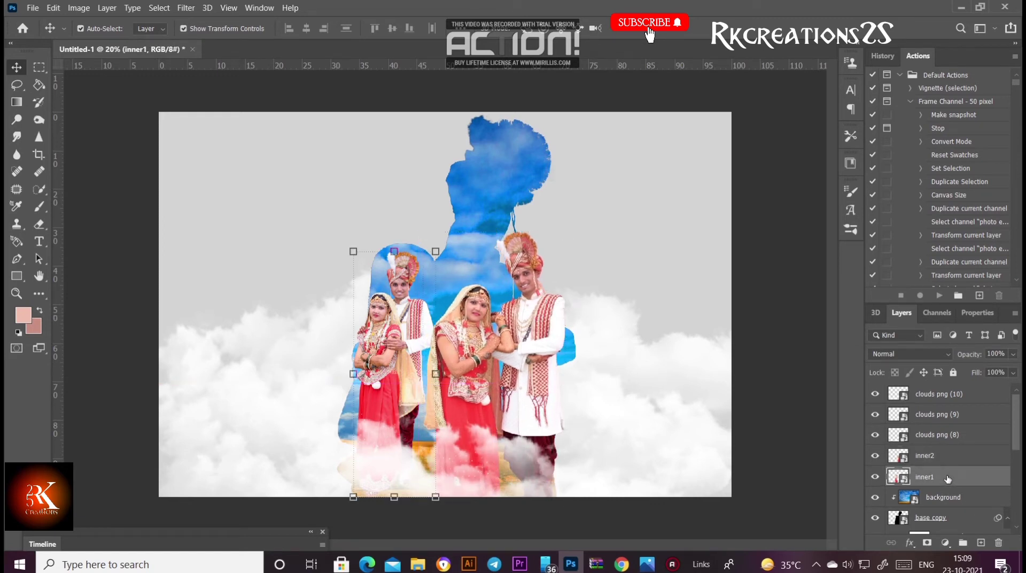
{"action": "right_click", "coordinate": [954, 481]}
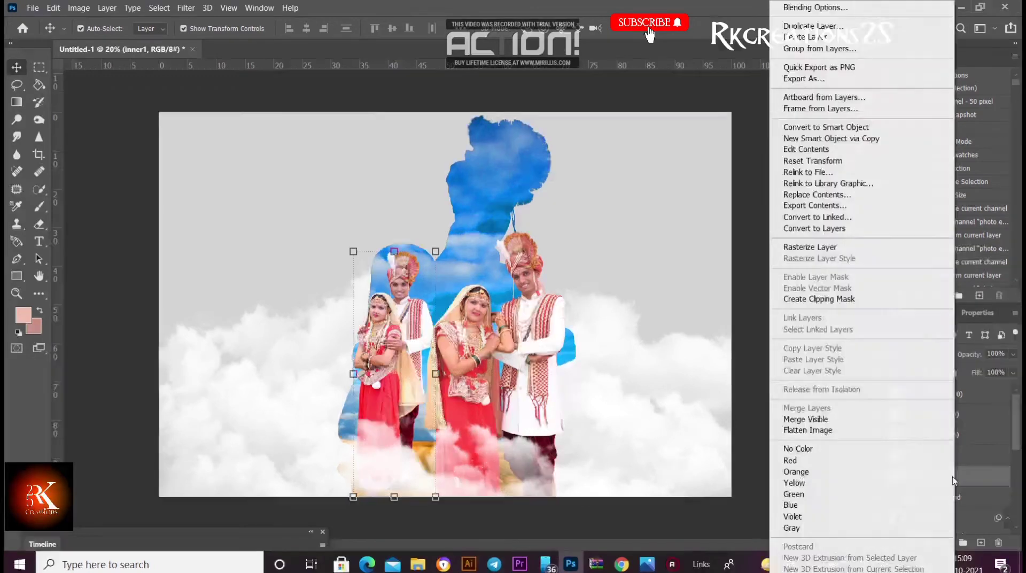
{"action": "left_click", "coordinate": [839, 300]}
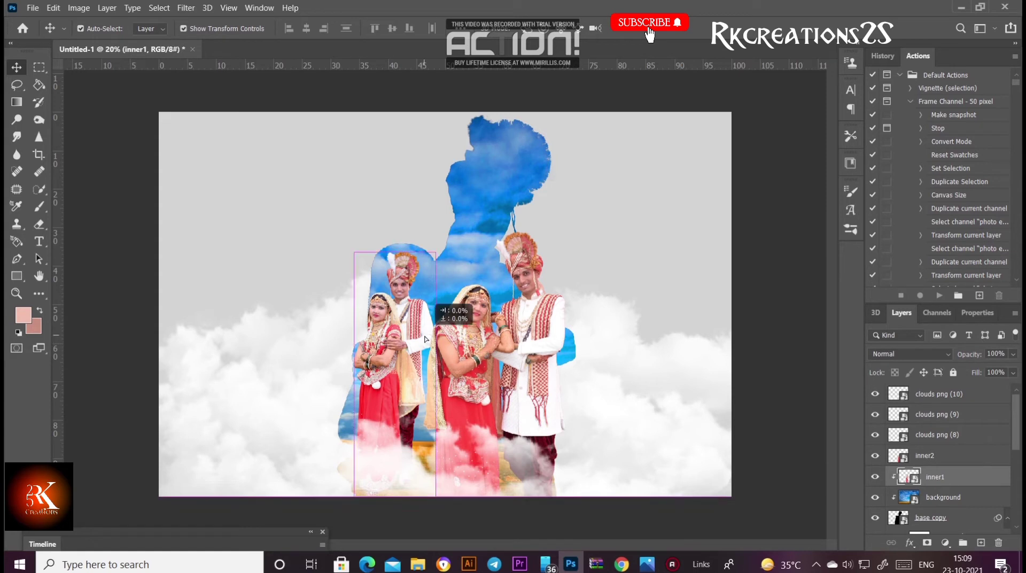
Adjust the left couple's position and clip inner2 to the silhouette as well.
{"action": "left_click_drag", "start_coordinate": [423, 342], "coordinate": [421, 333]}
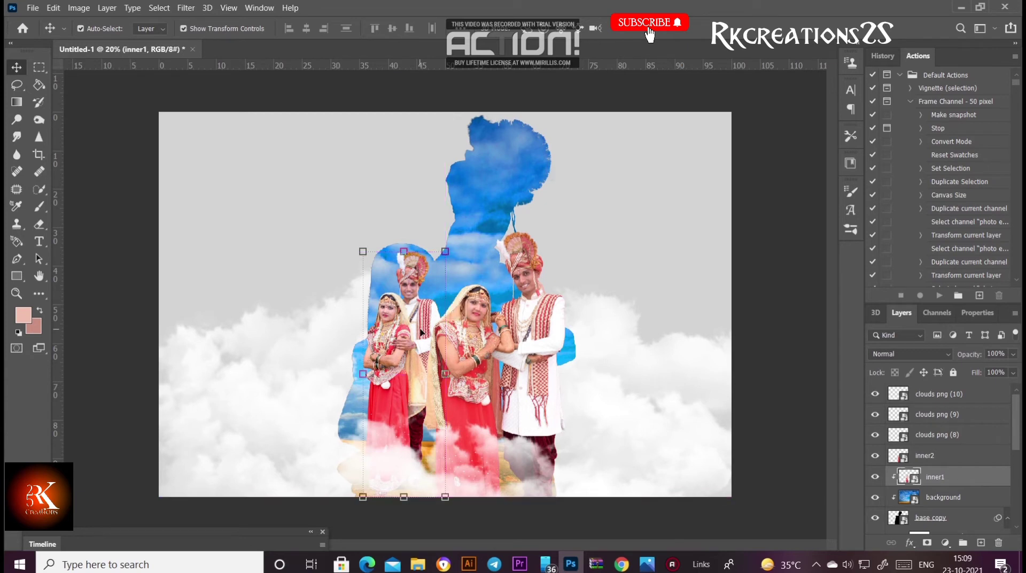
{"action": "left_click", "coordinate": [532, 335]}
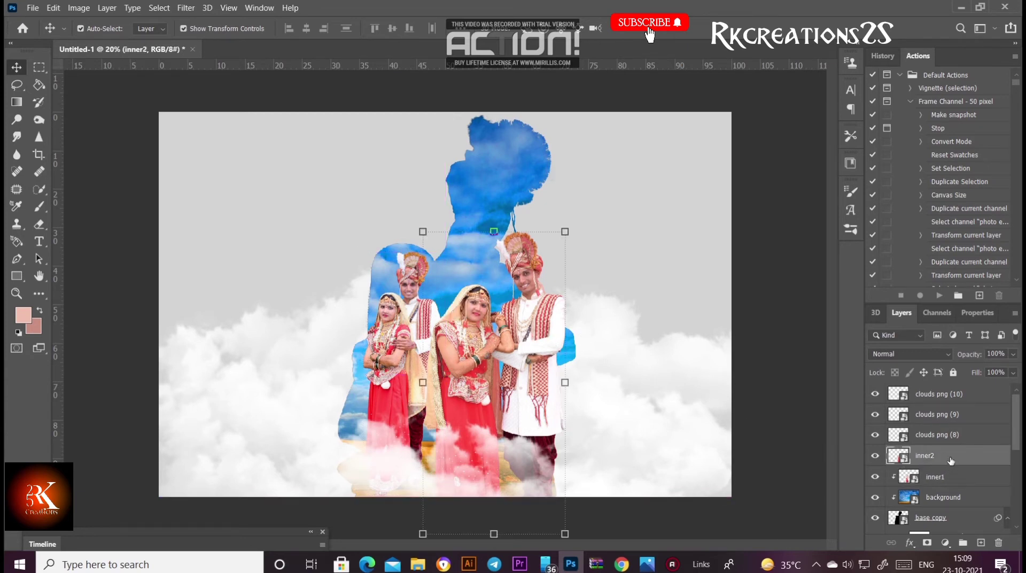
{"action": "left_click", "coordinate": [940, 477]}
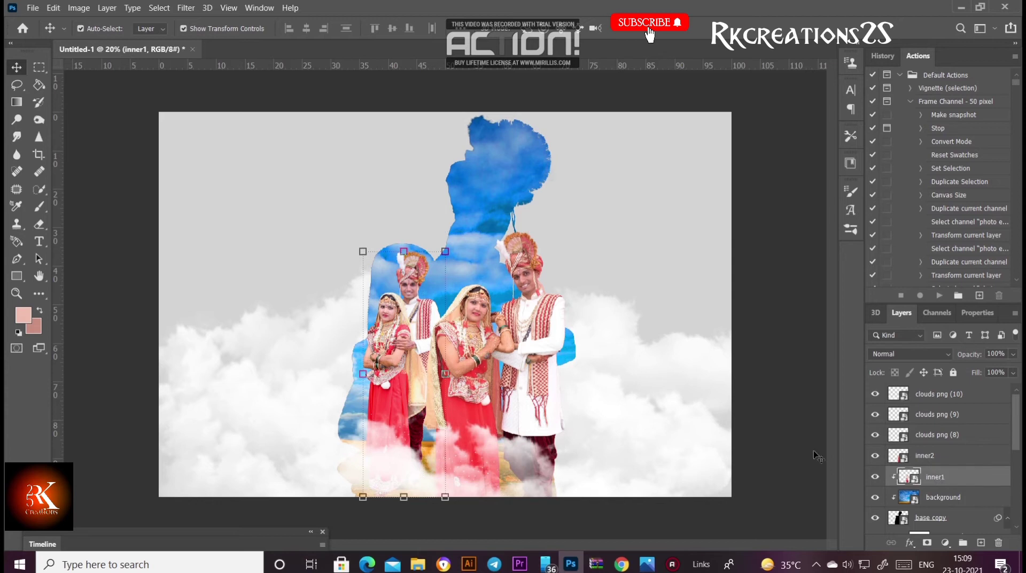
{"action": "left_click", "coordinate": [944, 457]}
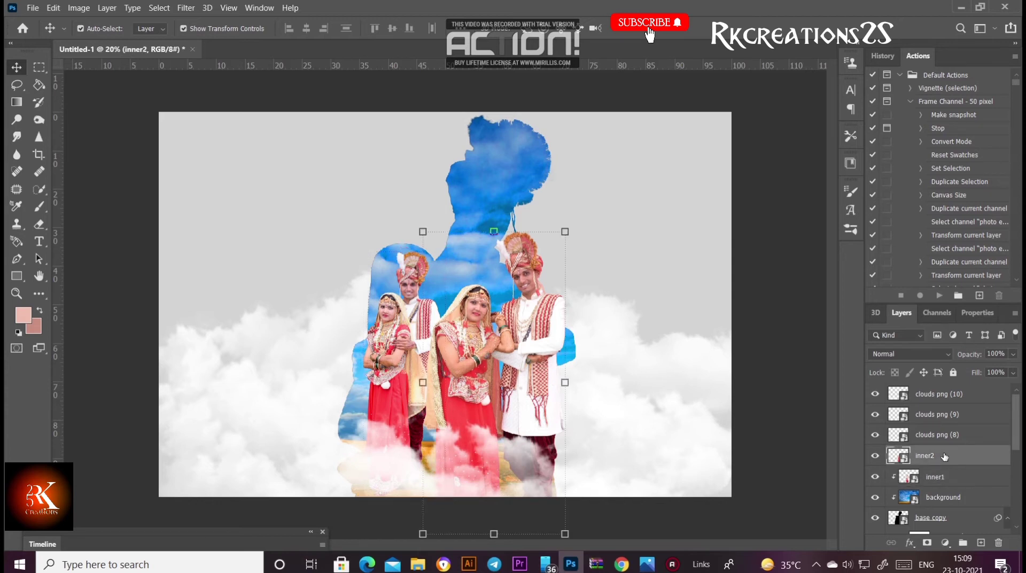
{"action": "left_click", "coordinate": [935, 459], "text": "alt"}
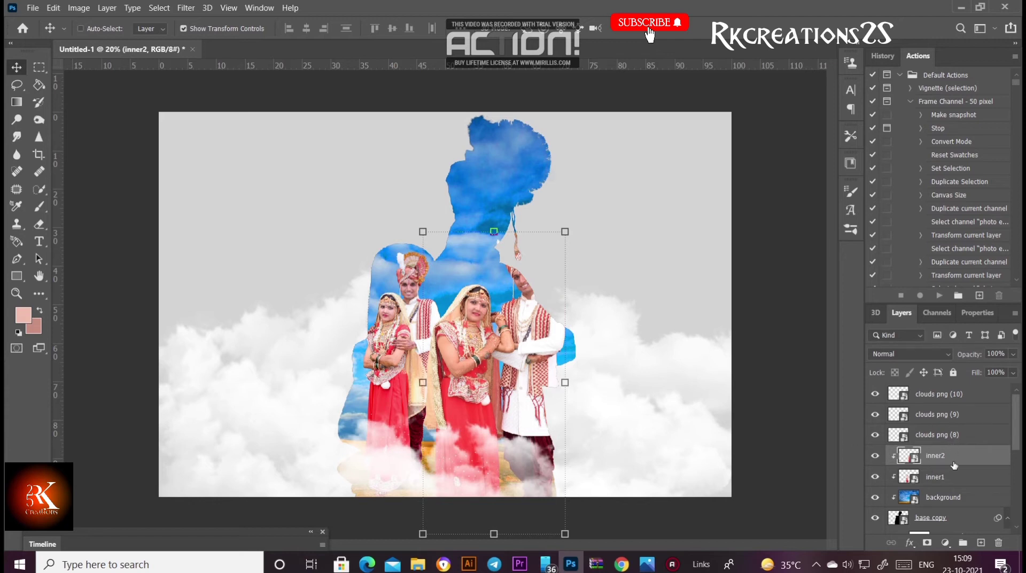
Duplicate inner2 and give the copy a Hide All layer mask.
{"action": "key", "text": "ctrl+j"}
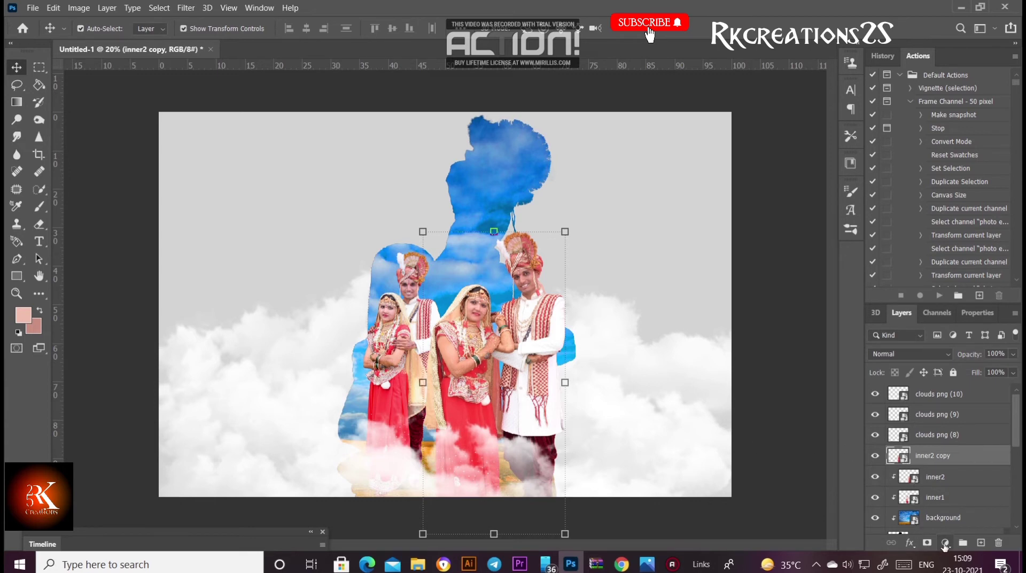
{"action": "left_click", "coordinate": [926, 542], "text": "alt"}
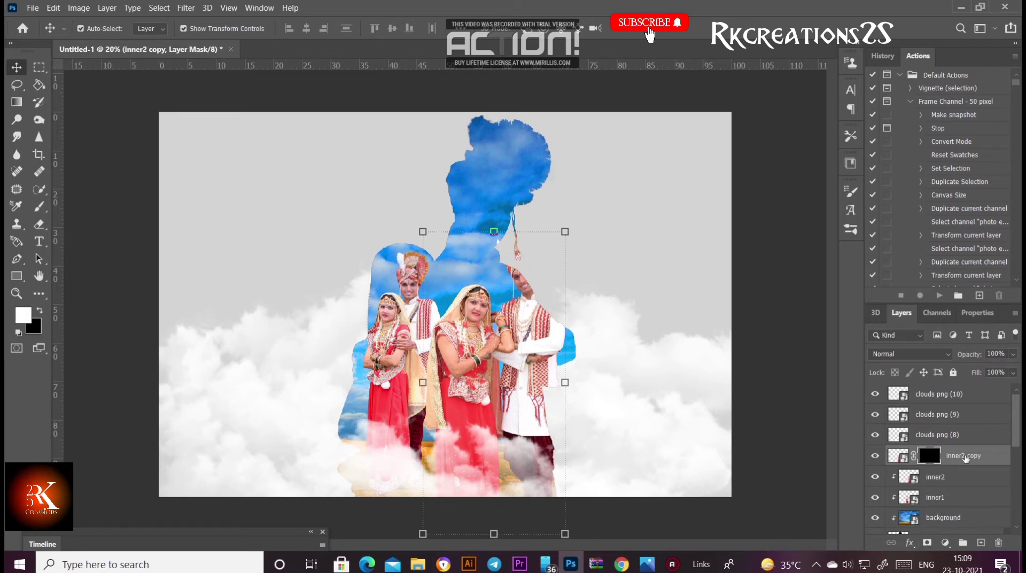
{"action": "key", "text": "ctrl+z"}
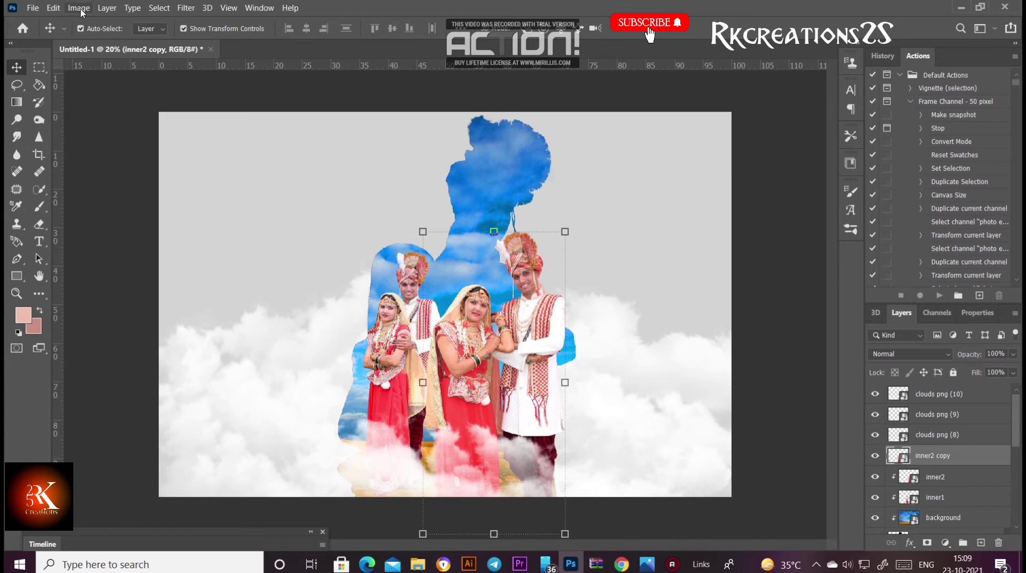
{"action": "left_click", "coordinate": [107, 8]}
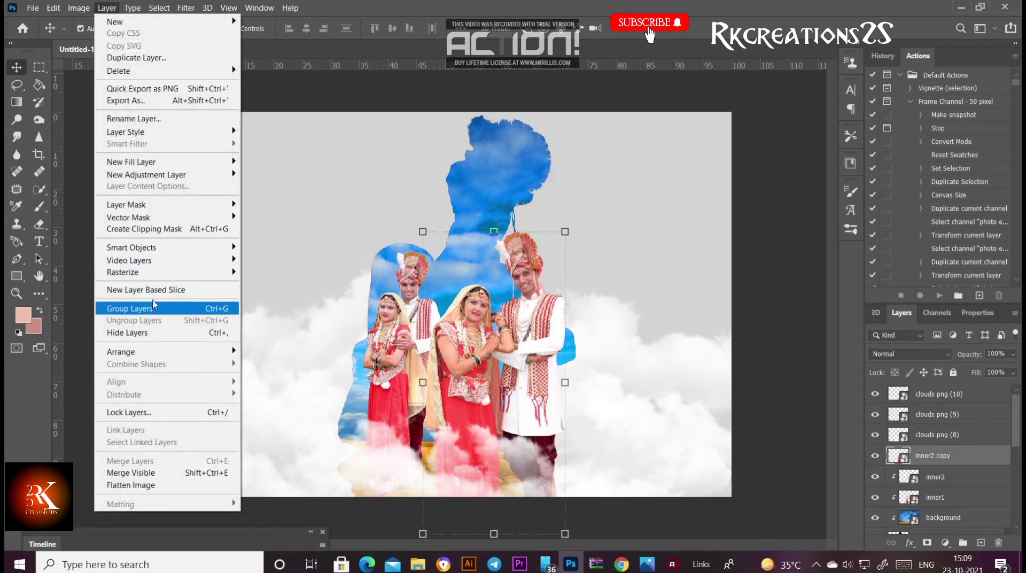
{"action": "mouse_move", "coordinate": [129, 204]}
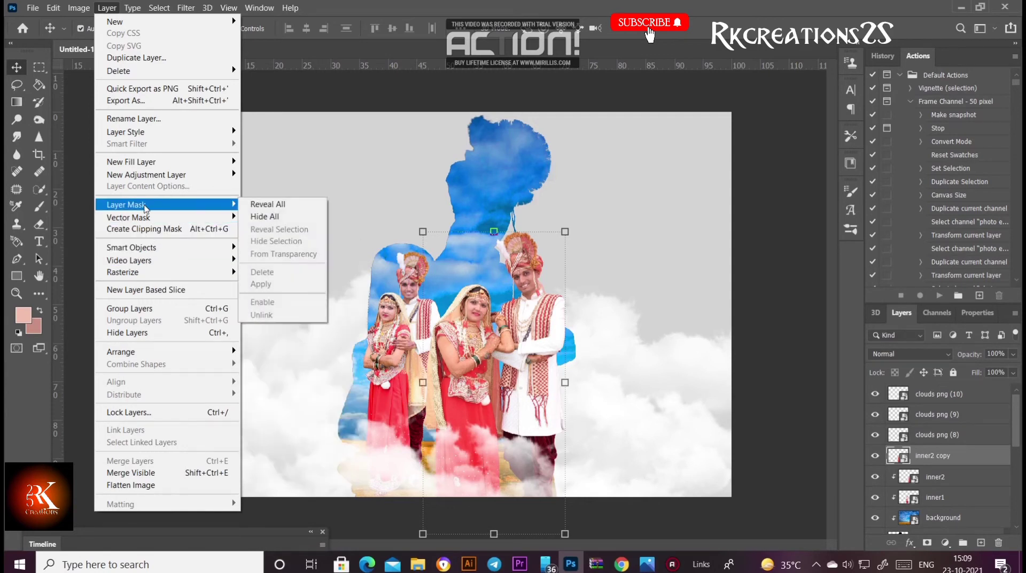
{"action": "left_click", "coordinate": [266, 217]}
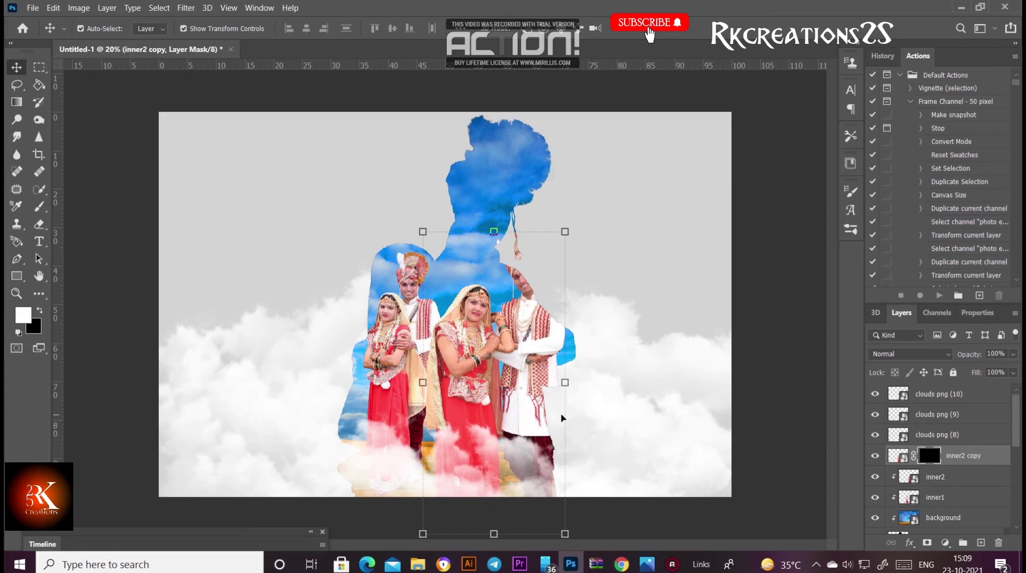
Paint white on the mask with a 385 px soft brush to restore the groom's head and turban.
{"action": "left_click", "coordinate": [39, 206]}
{"action": "right_click", "coordinate": [541, 288]}
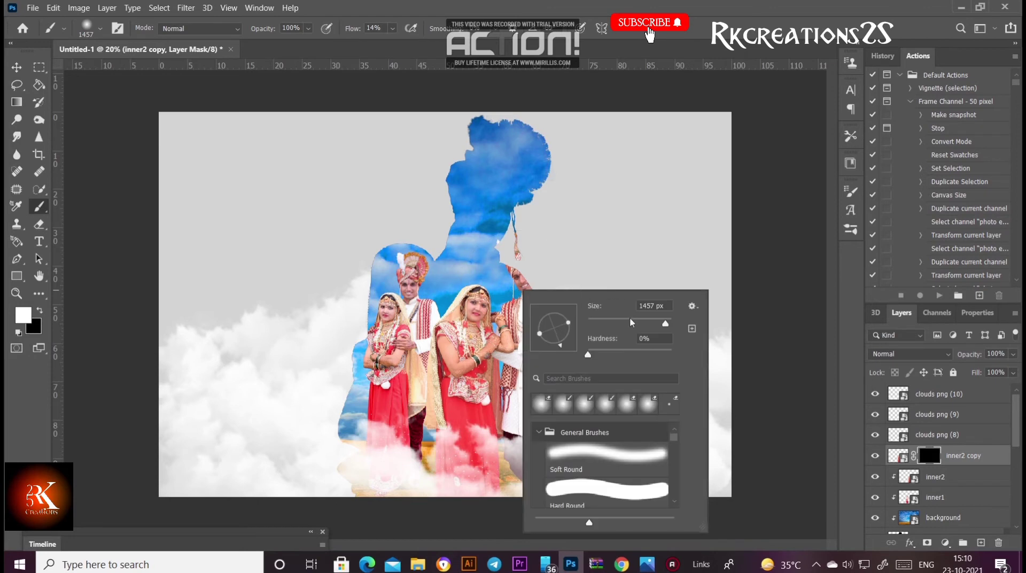
{"action": "left_click_drag", "start_coordinate": [647, 322], "coordinate": [658, 322]}
{"action": "left_click_drag", "start_coordinate": [526, 262], "coordinate": [531, 454]}
{"action": "mouse_move", "coordinate": [510, 297]}
{"action": "left_mouse_down"}
{"action": "mouse_move", "coordinate": [507, 273]}
{"action": "mouse_move", "coordinate": [568, 331]}
{"action": "mouse_move", "coordinate": [542, 329]}
{"action": "mouse_move", "coordinate": [548, 254]}
{"action": "mouse_move", "coordinate": [502, 326]}
{"action": "mouse_move", "coordinate": [539, 278]}
{"action": "left_mouse_up"}
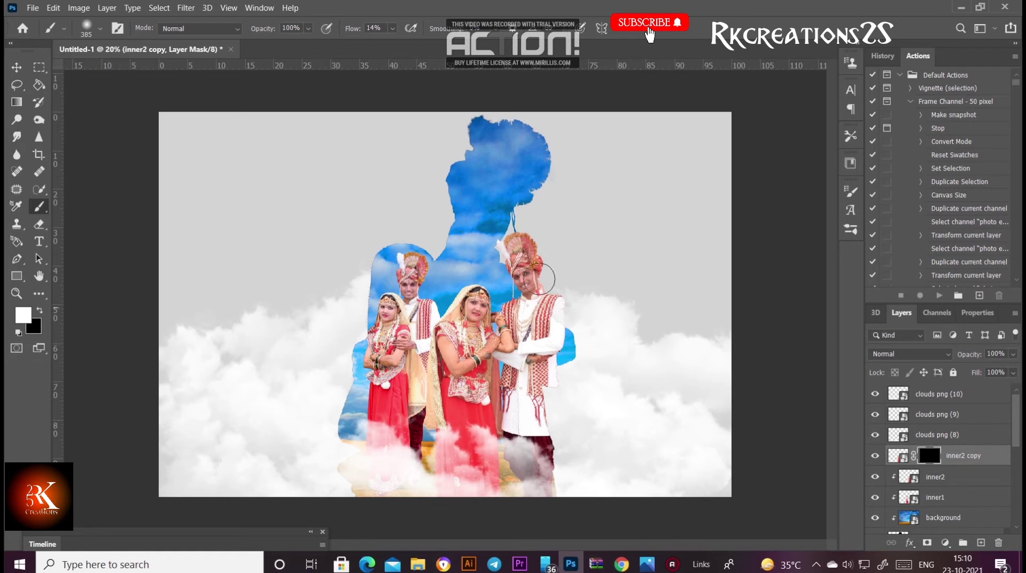
{"action": "left_click", "coordinate": [16, 68]}
{"action": "left_click", "coordinate": [395, 199]}
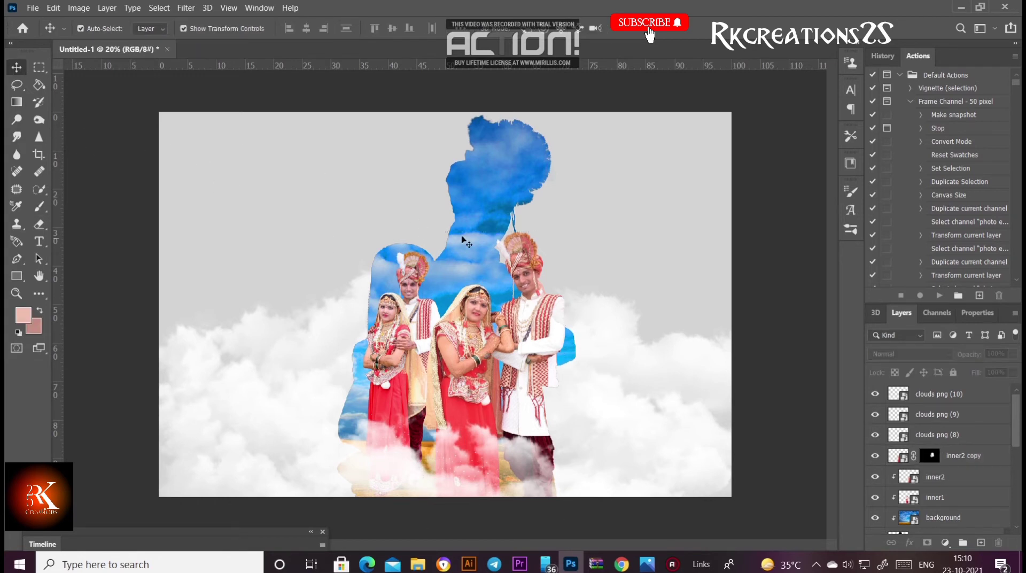
{"action": "scroll", "coordinate": [600, 279], "scroll_direction": "up", "scroll_amount": 1}
{"action": "scroll", "coordinate": [602, 280], "scroll_direction": "up", "scroll_amount": 1}
{"action": "scroll", "coordinate": [602, 280], "scroll_direction": "down", "scroll_amount": 1}
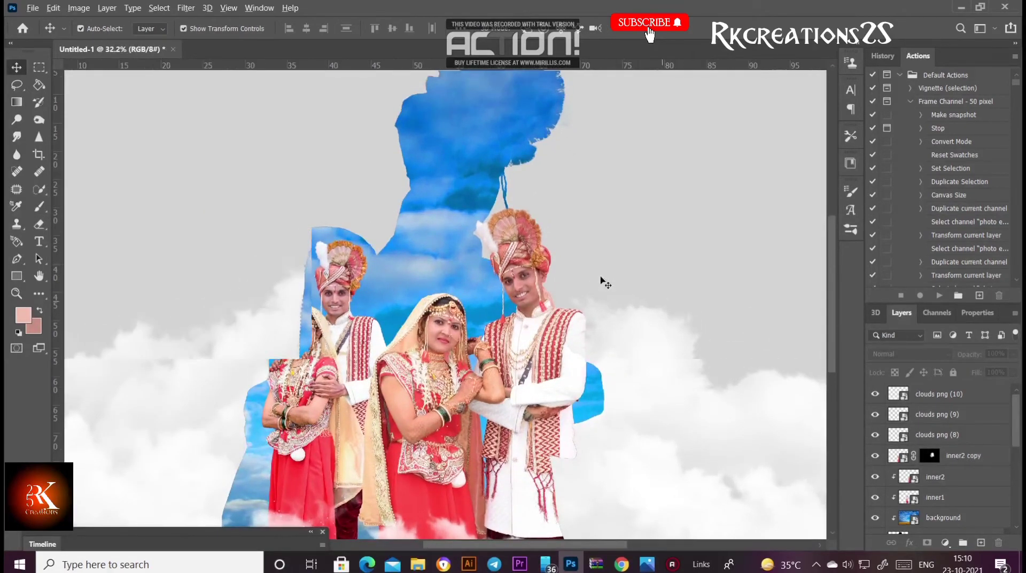
{"action": "scroll", "coordinate": [601, 278], "scroll_direction": "down", "scroll_amount": 1}
{"action": "scroll", "coordinate": [602, 278], "scroll_direction": "down", "scroll_amount": 1}
{"action": "scroll", "coordinate": [602, 277], "scroll_direction": "down", "scroll_amount": 1}
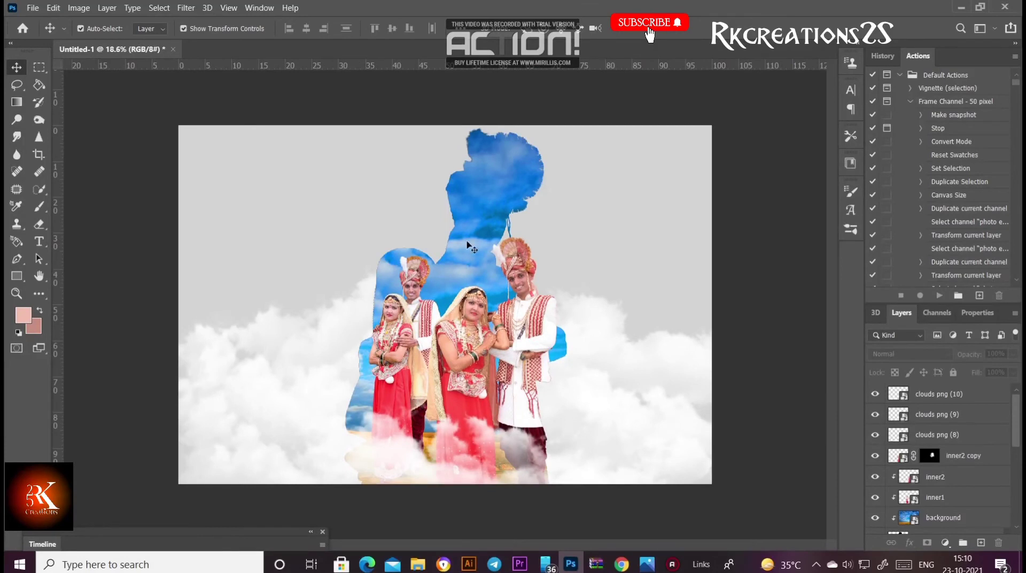
{"action": "left_click", "coordinate": [486, 188]}
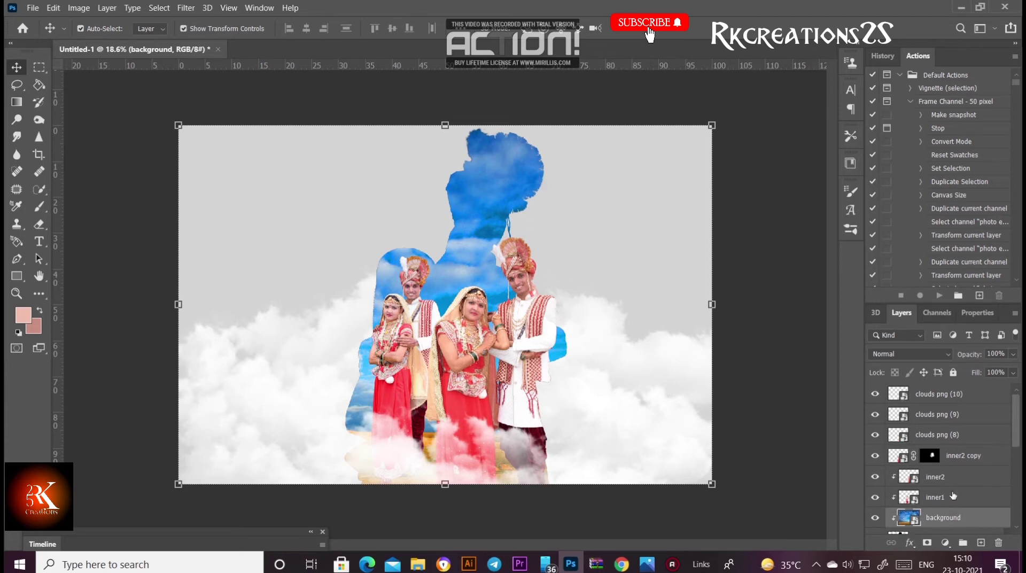
{"action": "left_click", "coordinate": [982, 456]}
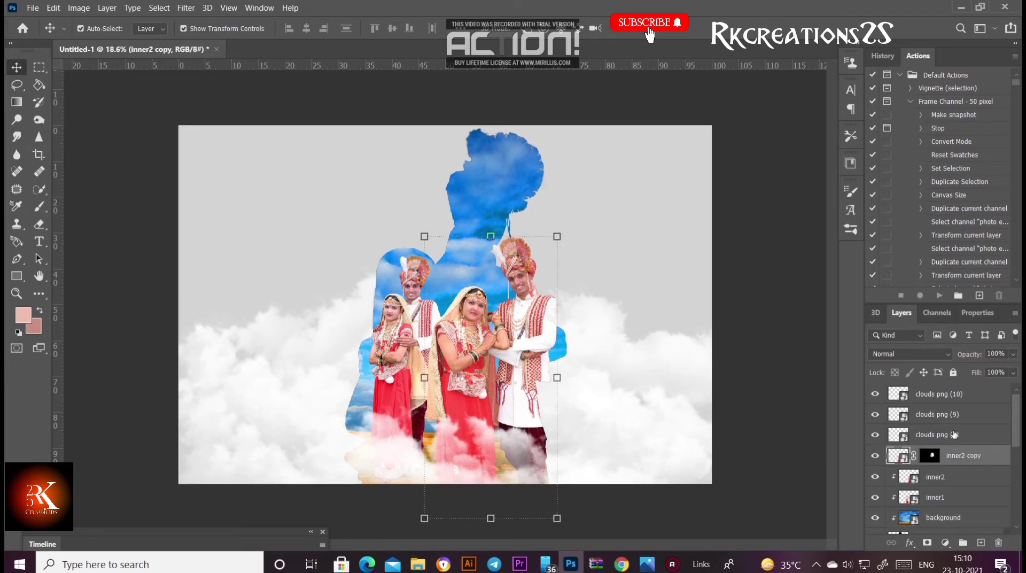
{"action": "scroll", "coordinate": [954, 434], "scroll_direction": "down", "scroll_amount": 1}
{"action": "scroll", "coordinate": [955, 435], "scroll_direction": "down", "scroll_amount": 3}
{"action": "scroll", "coordinate": [954, 434], "scroll_direction": "up", "scroll_amount": 1}
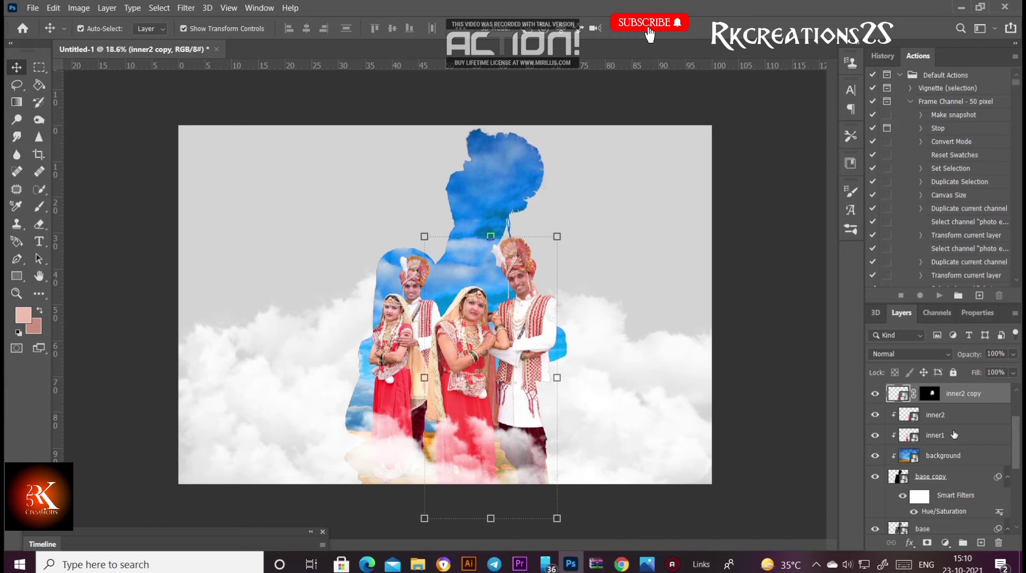
{"action": "left_click", "coordinate": [939, 528]}
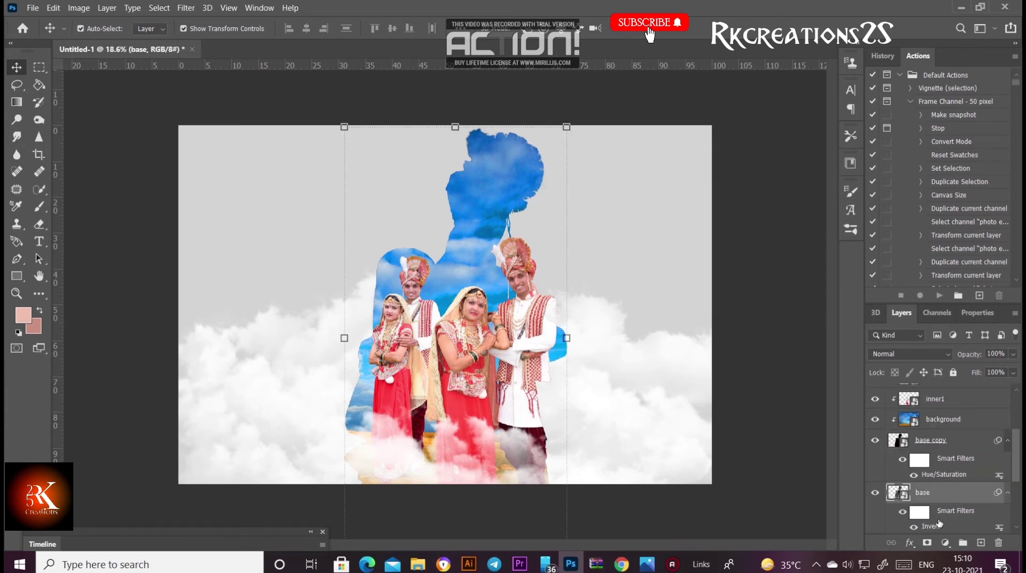
{"action": "left_click", "coordinate": [939, 444]}
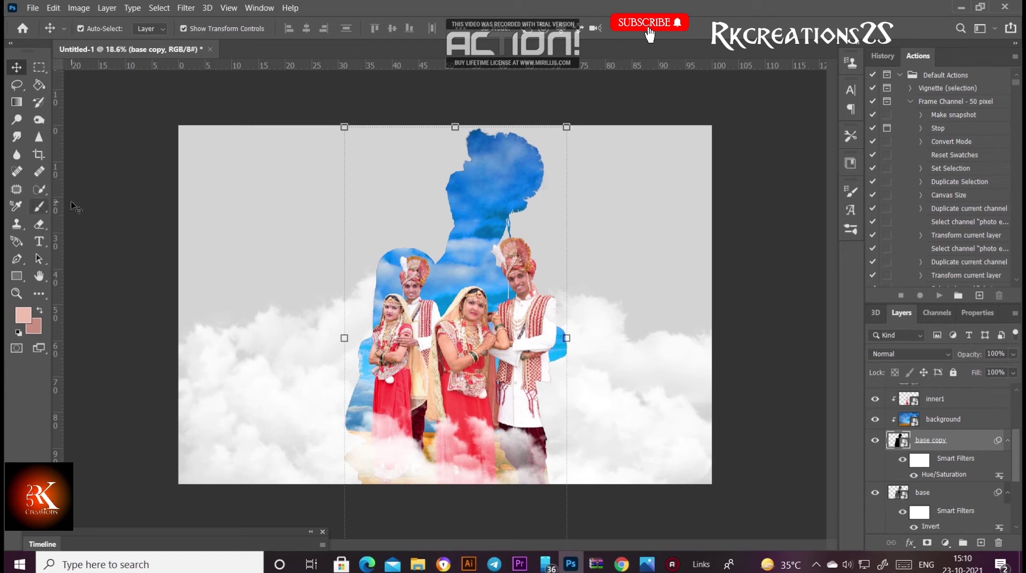
Rasterize base copy and erase over the silhouette head, undoing a stray stroke.
{"action": "left_click", "coordinate": [39, 225]}
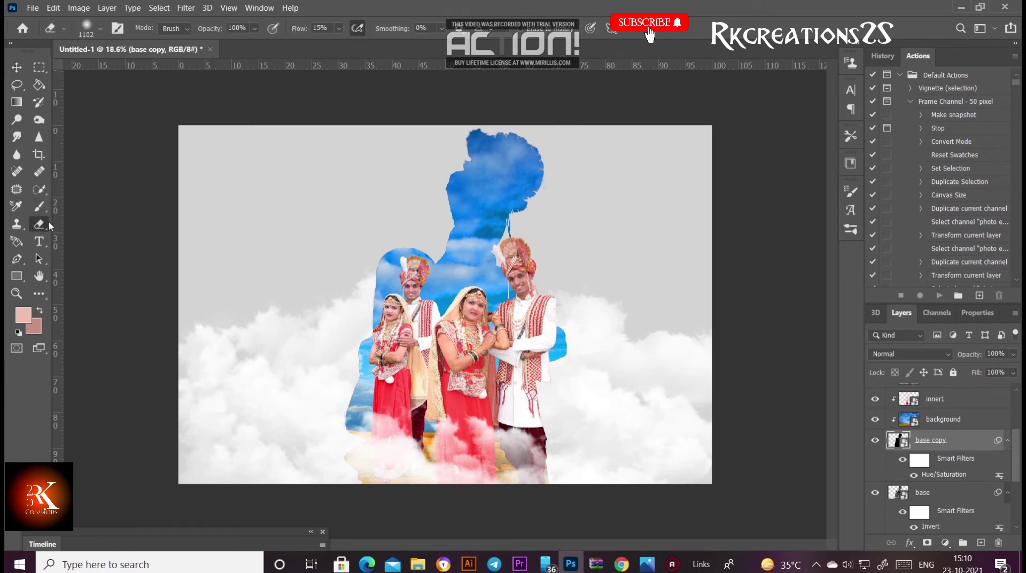
{"action": "left_click", "coordinate": [493, 184]}
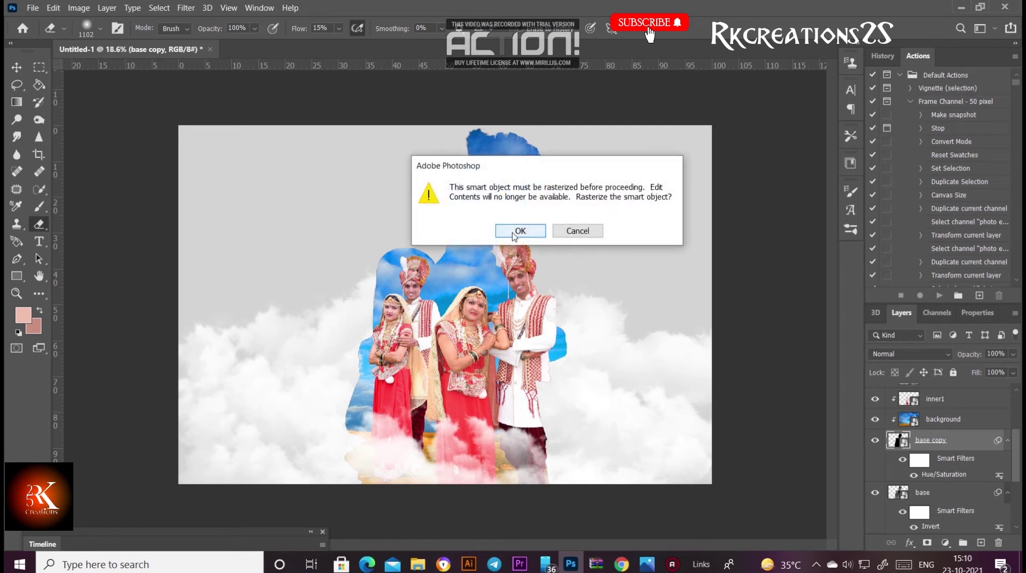
{"action": "left_click", "coordinate": [513, 231]}
{"action": "mouse_move", "coordinate": [538, 218]}
{"action": "left_mouse_down"}
{"action": "mouse_move", "coordinate": [508, 167]}
{"action": "mouse_move", "coordinate": [543, 156]}
{"action": "mouse_move", "coordinate": [467, 160]}
{"action": "mouse_move", "coordinate": [497, 178]}
{"action": "mouse_move", "coordinate": [451, 195]}
{"action": "mouse_move", "coordinate": [458, 184]}
{"action": "mouse_move", "coordinate": [470, 230]}
{"action": "mouse_move", "coordinate": [483, 230]}
{"action": "mouse_move", "coordinate": [476, 216]}
{"action": "mouse_move", "coordinate": [497, 219]}
{"action": "mouse_move", "coordinate": [484, 193]}
{"action": "left_mouse_up"}
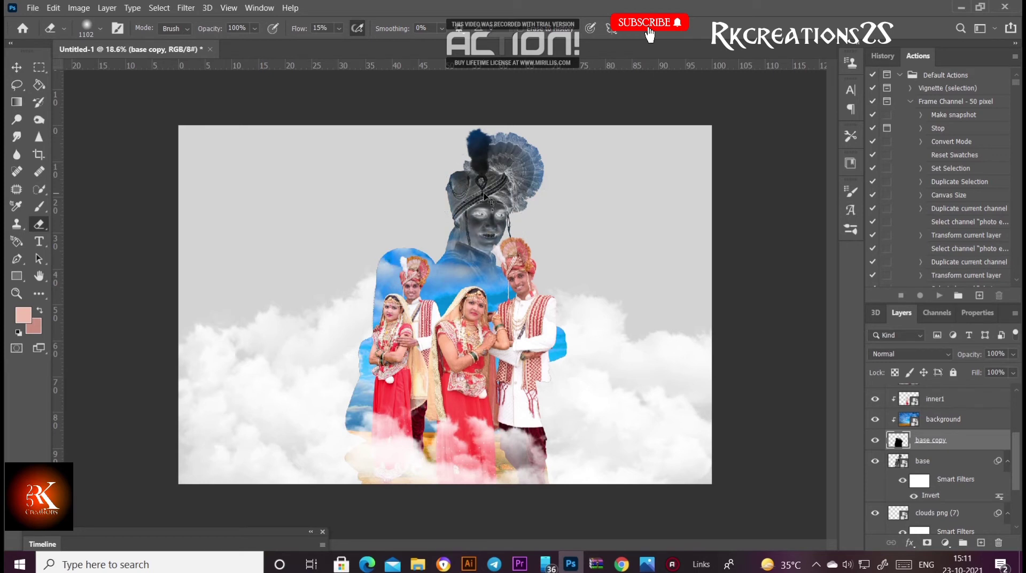
{"action": "key", "text": "ctrl+z"}
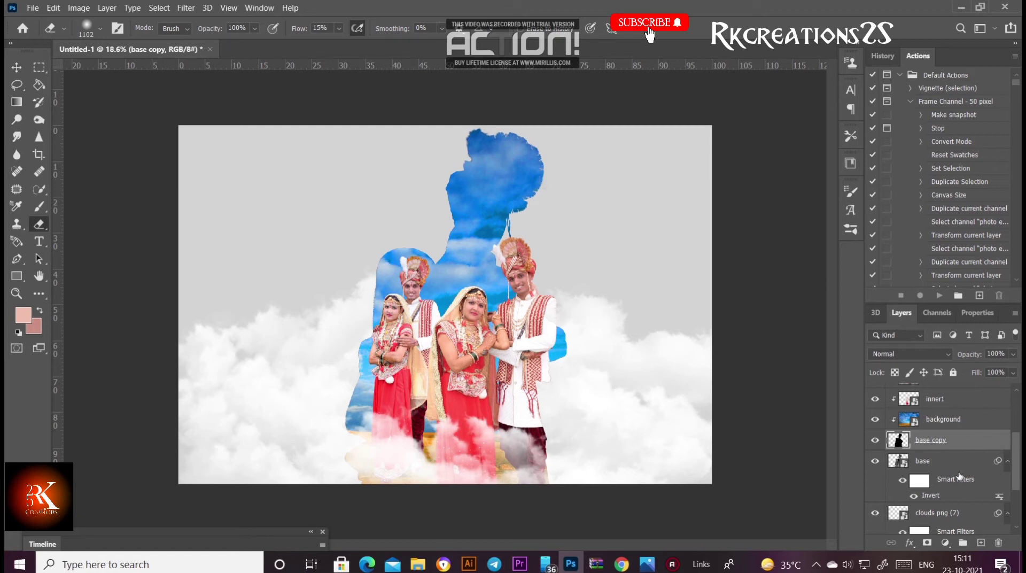
Erase the base copy head area at 15% flow to reveal the groom's face and turban top.
{"action": "left_click", "coordinate": [908, 481]}
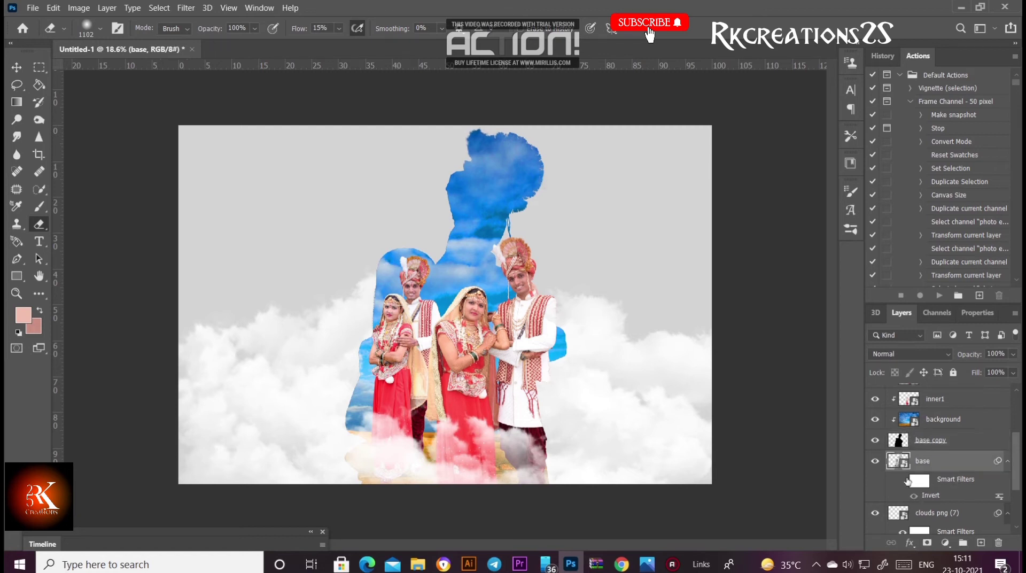
{"action": "left_click", "coordinate": [943, 446]}
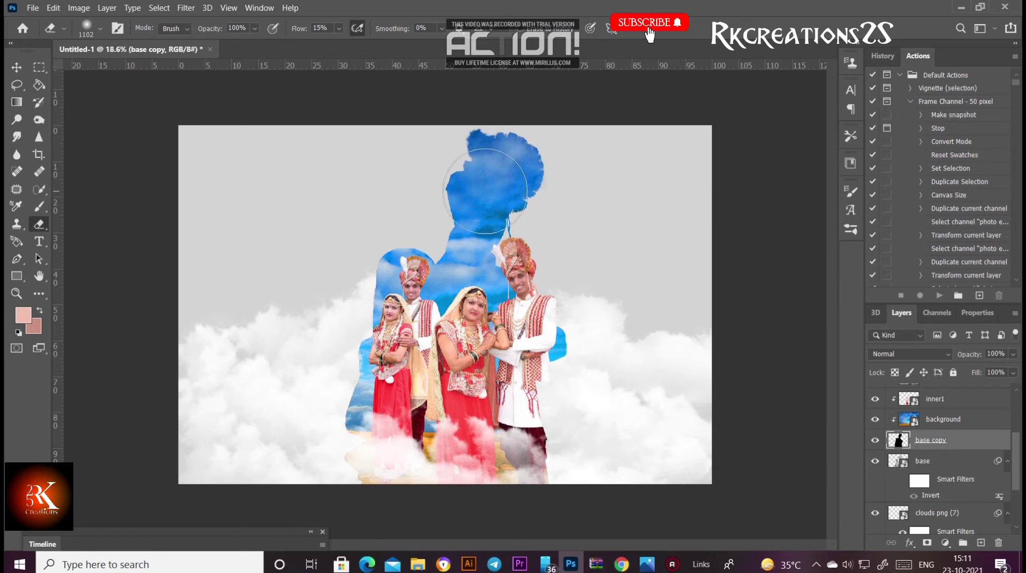
{"action": "mouse_move", "coordinate": [500, 189]}
{"action": "left_mouse_down"}
{"action": "mouse_move", "coordinate": [484, 175]}
{"action": "mouse_move", "coordinate": [503, 240]}
{"action": "mouse_move", "coordinate": [458, 142]}
{"action": "mouse_move", "coordinate": [659, 171]}
{"action": "mouse_move", "coordinate": [446, 174]}
{"action": "mouse_move", "coordinate": [522, 247]}
{"action": "left_mouse_up"}
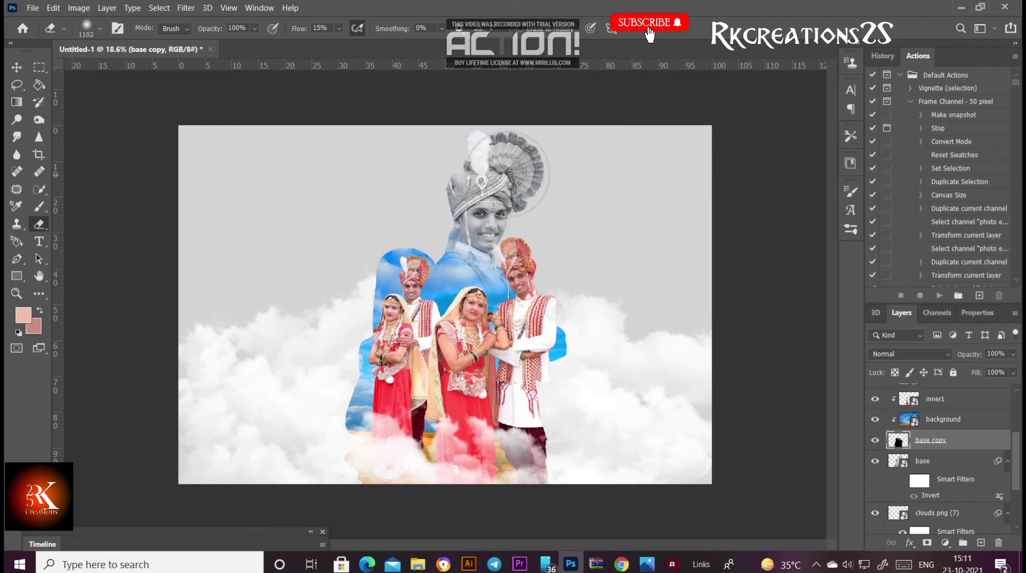
{"action": "left_click_drag", "start_coordinate": [522, 248], "coordinate": [544, 139]}
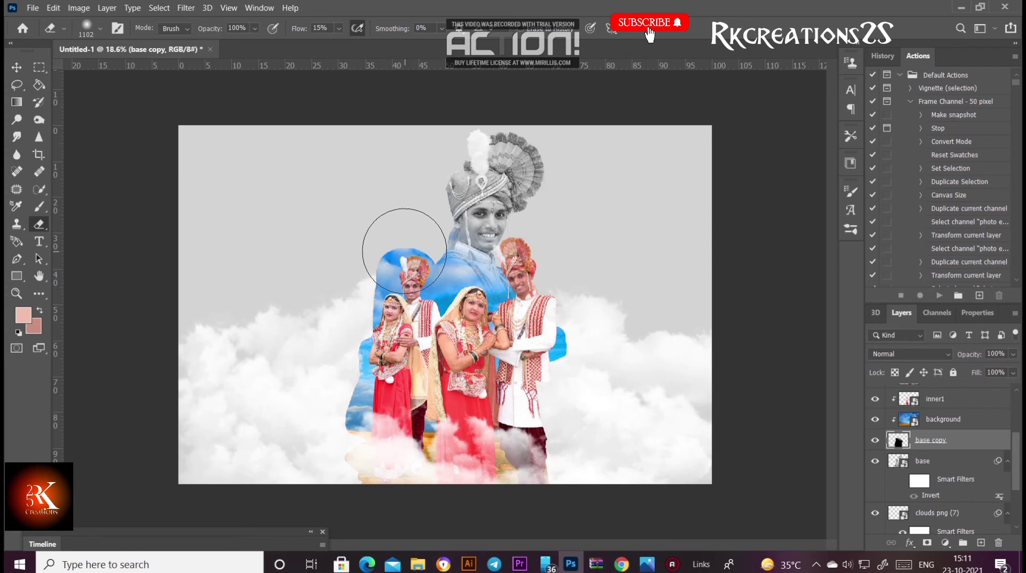
{"action": "left_click", "coordinate": [18, 67]}
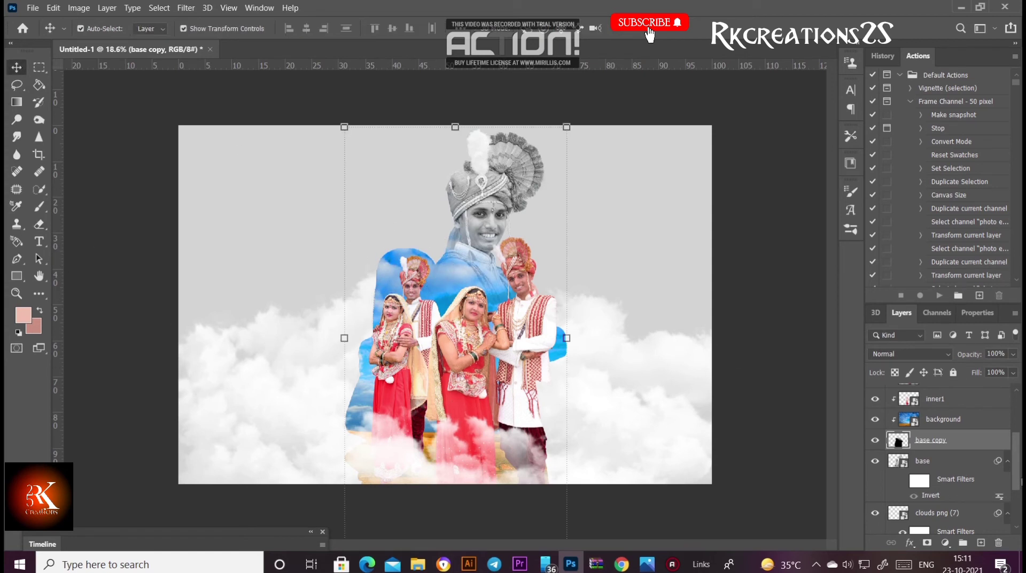
Select the inner1 couple layer and begin scaling it down toward the lower left.
{"action": "scroll", "coordinate": [962, 452], "scroll_direction": "up", "scroll_amount": 1}
{"action": "scroll", "coordinate": [961, 452], "scroll_direction": "up", "scroll_amount": 1}
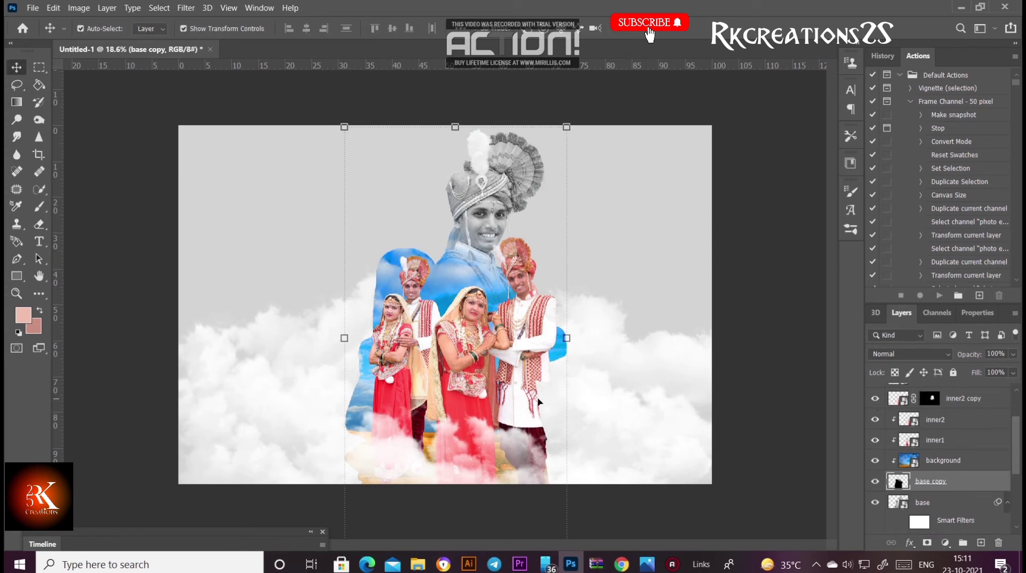
{"action": "left_click", "coordinate": [416, 367]}
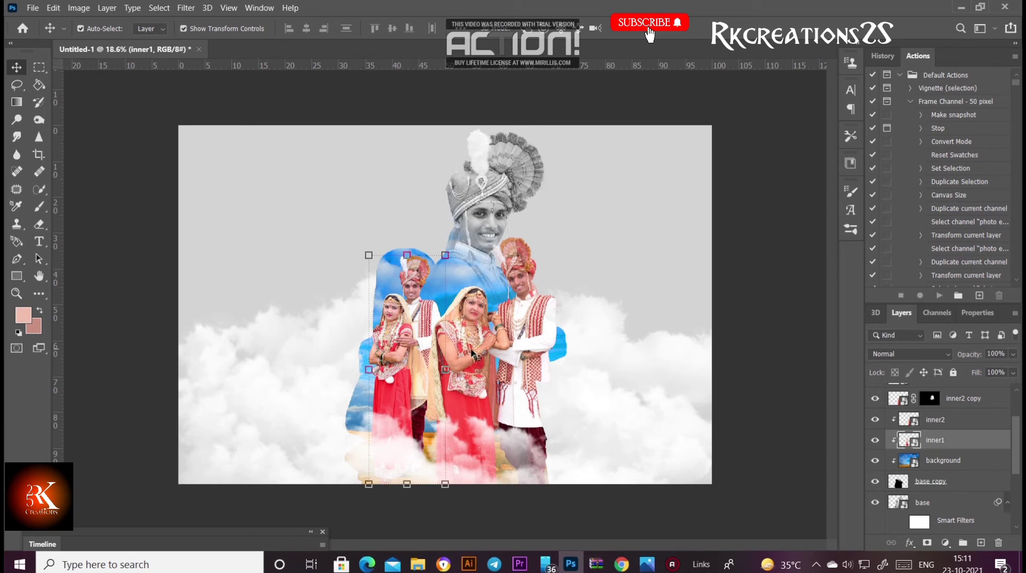
{"action": "mouse_move", "coordinate": [444, 255]}
{"action": "left_mouse_down"}
{"action": "mouse_move", "coordinate": [481, 249]}
{"action": "mouse_move", "coordinate": [458, 250]}
{"action": "left_mouse_up"}
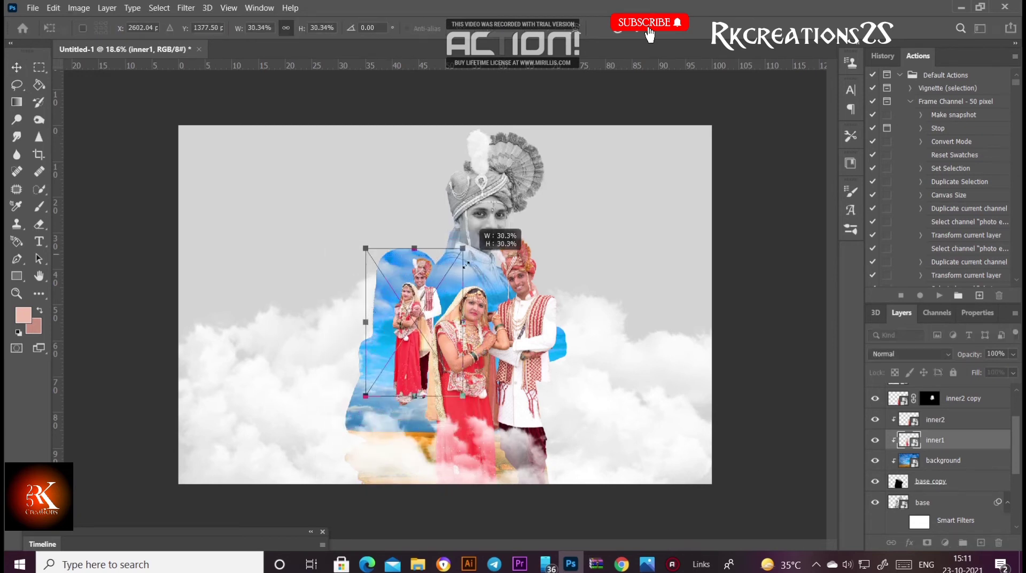
{"action": "left_click_drag", "start_coordinate": [426, 312], "coordinate": [400, 383]}
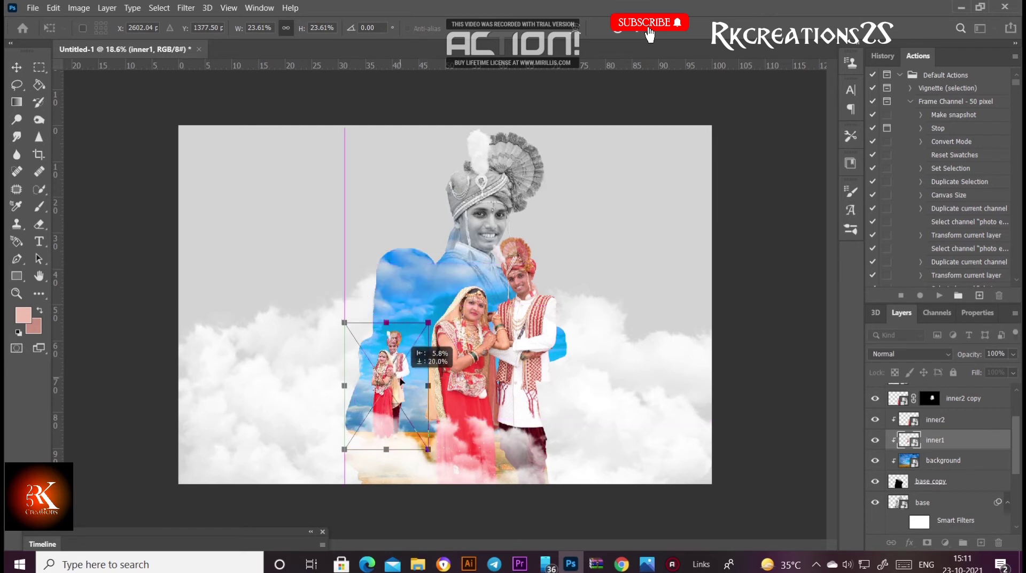
Fine-tune inner1 to about 38% at the silhouette's lower left and commit the transform.
{"action": "left_click_drag", "start_coordinate": [430, 328], "coordinate": [426, 365]}
{"action": "left_click_drag", "start_coordinate": [438, 330], "coordinate": [455, 306]}
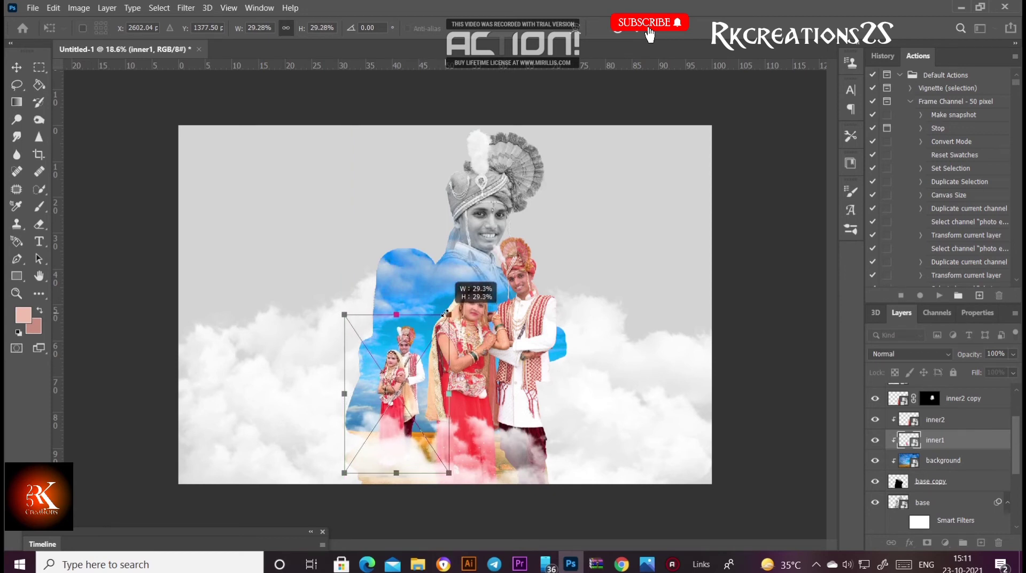
{"action": "left_click_drag", "start_coordinate": [345, 305], "coordinate": [342, 303]}
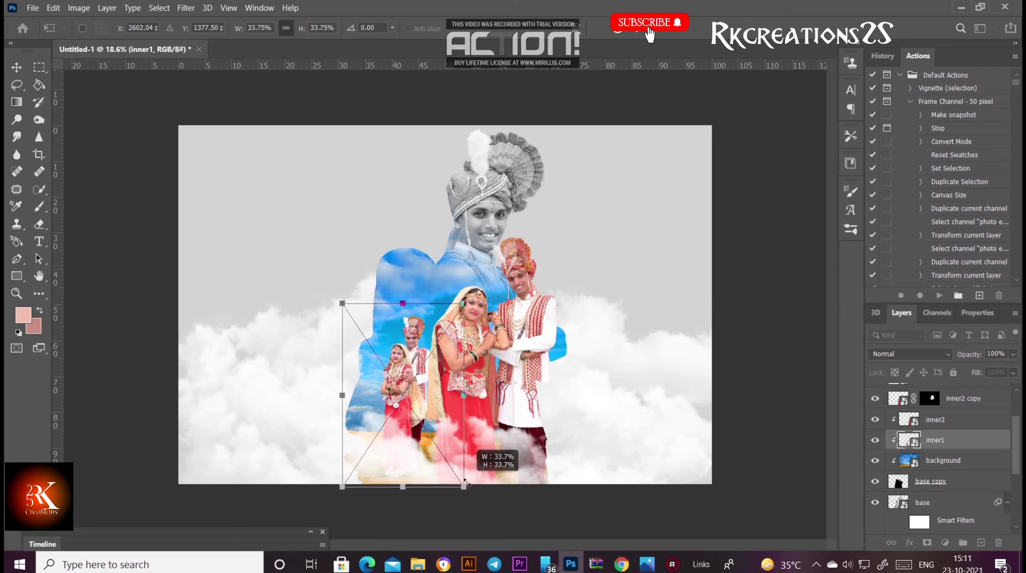
{"action": "left_click_drag", "start_coordinate": [454, 472], "coordinate": [470, 497]}
{"action": "left_click_drag", "start_coordinate": [341, 304], "coordinate": [339, 299]}
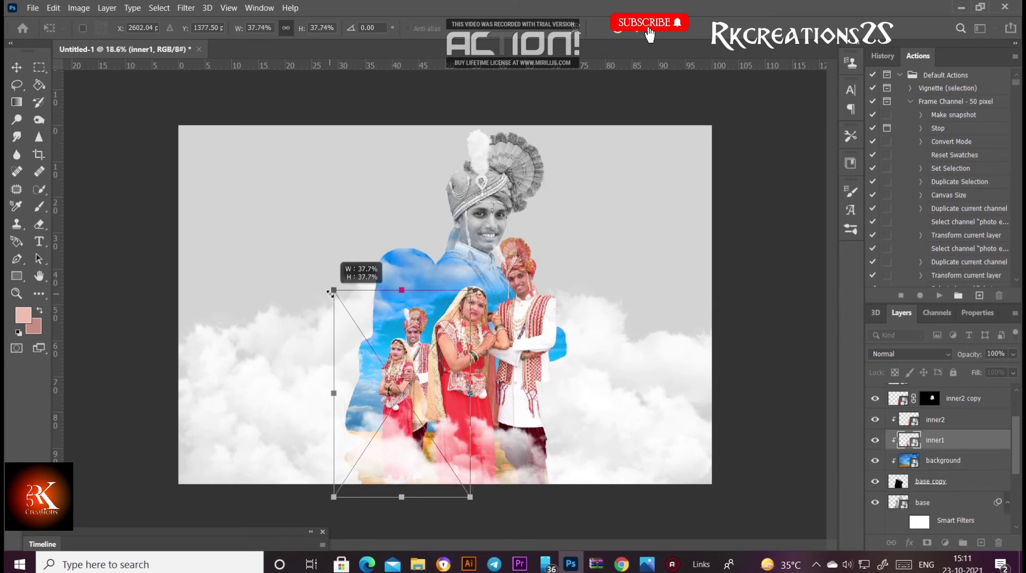
{"action": "mouse_move", "coordinate": [406, 365]}
{"action": "left_mouse_down"}
{"action": "mouse_move", "coordinate": [404, 380]}
{"action": "mouse_move", "coordinate": [408, 368]}
{"action": "left_mouse_up"}
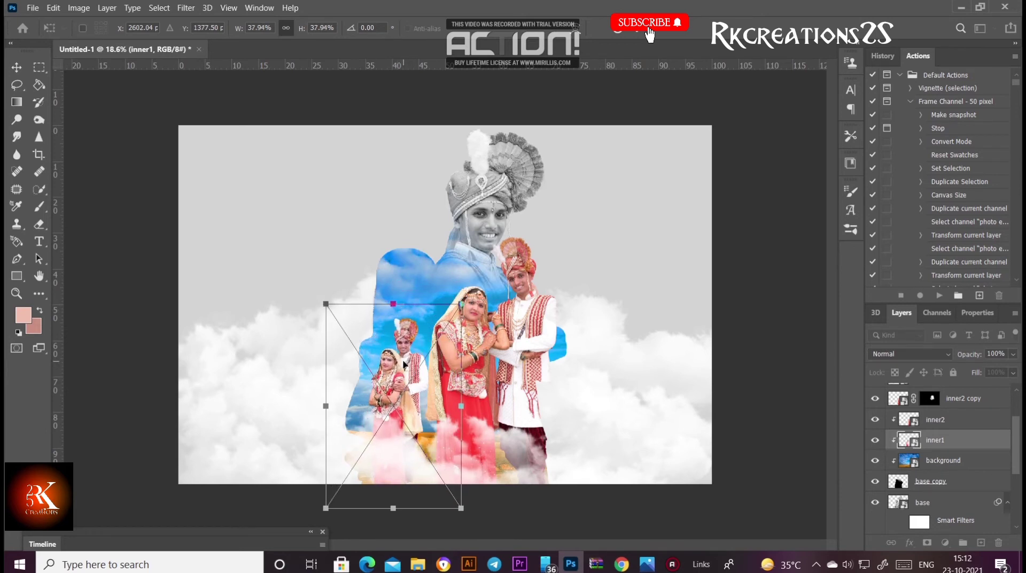
{"action": "key", "text": "Return"}
{"action": "left_click", "coordinate": [409, 289]}
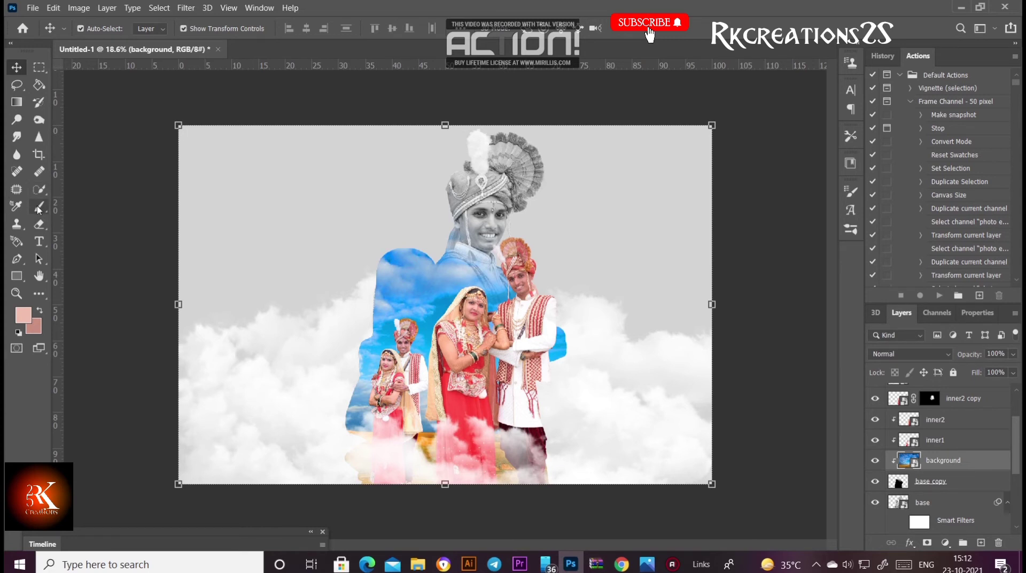
Erase the base copy layer's left shoulder area to expose the bride's black-and-white face.
{"action": "left_click", "coordinate": [40, 228]}
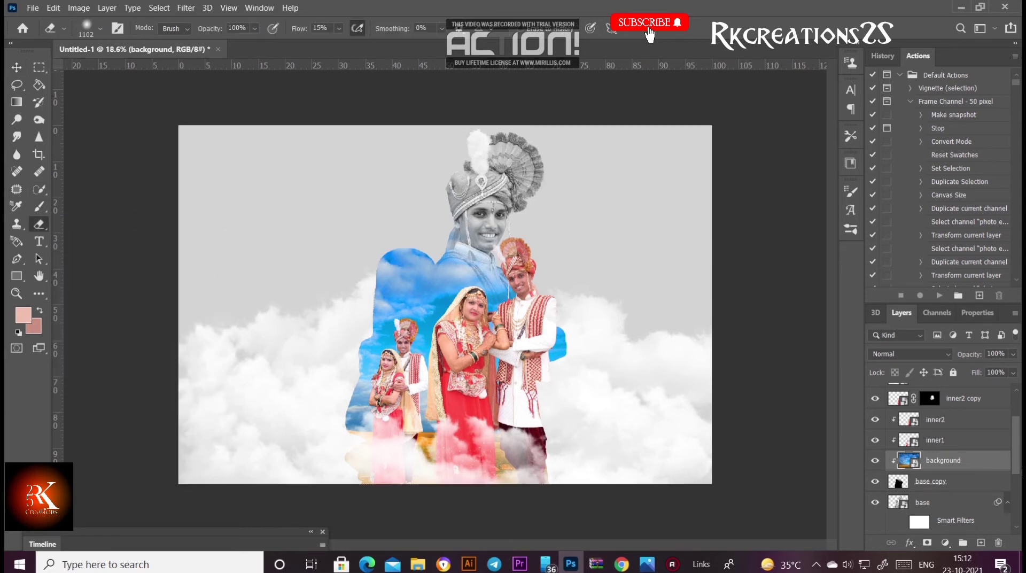
{"action": "left_click", "coordinate": [950, 488]}
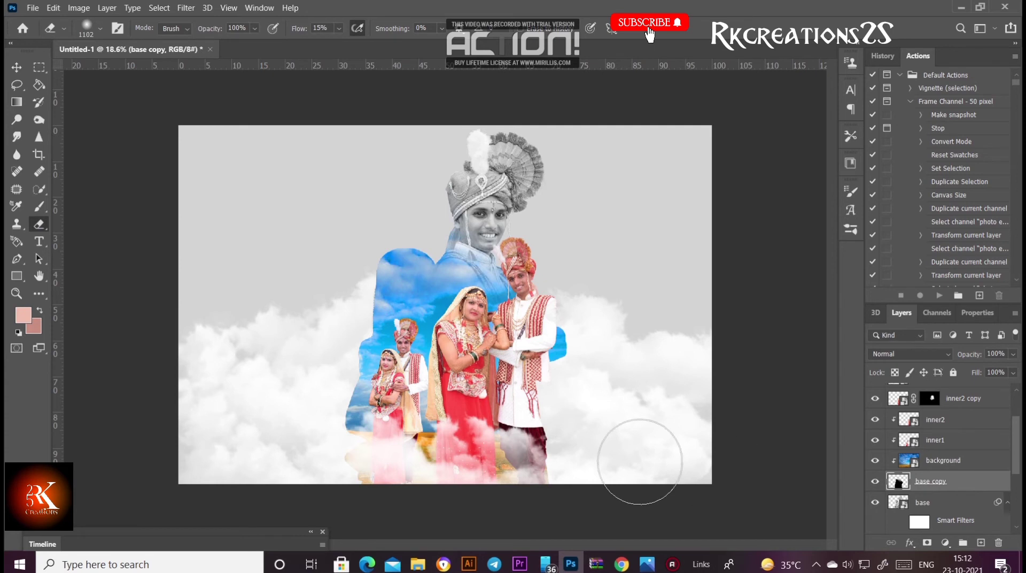
{"action": "mouse_move", "coordinate": [382, 268]}
{"action": "left_mouse_down"}
{"action": "mouse_move", "coordinate": [347, 293]}
{"action": "mouse_move", "coordinate": [386, 274]}
{"action": "mouse_move", "coordinate": [366, 304]}
{"action": "mouse_move", "coordinate": [383, 279]}
{"action": "mouse_move", "coordinate": [360, 272]}
{"action": "mouse_move", "coordinate": [373, 290]}
{"action": "mouse_move", "coordinate": [347, 331]}
{"action": "mouse_move", "coordinate": [398, 233]}
{"action": "mouse_move", "coordinate": [343, 293]}
{"action": "mouse_move", "coordinate": [332, 321]}
{"action": "mouse_move", "coordinate": [360, 304]}
{"action": "mouse_move", "coordinate": [352, 339]}
{"action": "mouse_move", "coordinate": [316, 348]}
{"action": "mouse_move", "coordinate": [323, 334]}
{"action": "mouse_move", "coordinate": [314, 339]}
{"action": "mouse_move", "coordinate": [308, 367]}
{"action": "mouse_move", "coordinate": [252, 366]}
{"action": "mouse_move", "coordinate": [443, 300]}
{"action": "mouse_move", "coordinate": [384, 293]}
{"action": "mouse_move", "coordinate": [324, 358]}
{"action": "mouse_move", "coordinate": [355, 252]}
{"action": "mouse_move", "coordinate": [339, 286]}
{"action": "mouse_move", "coordinate": [419, 407]}
{"action": "left_mouse_up"}
{"action": "scroll", "coordinate": [334, 327], "scroll_direction": "up", "scroll_amount": 2}
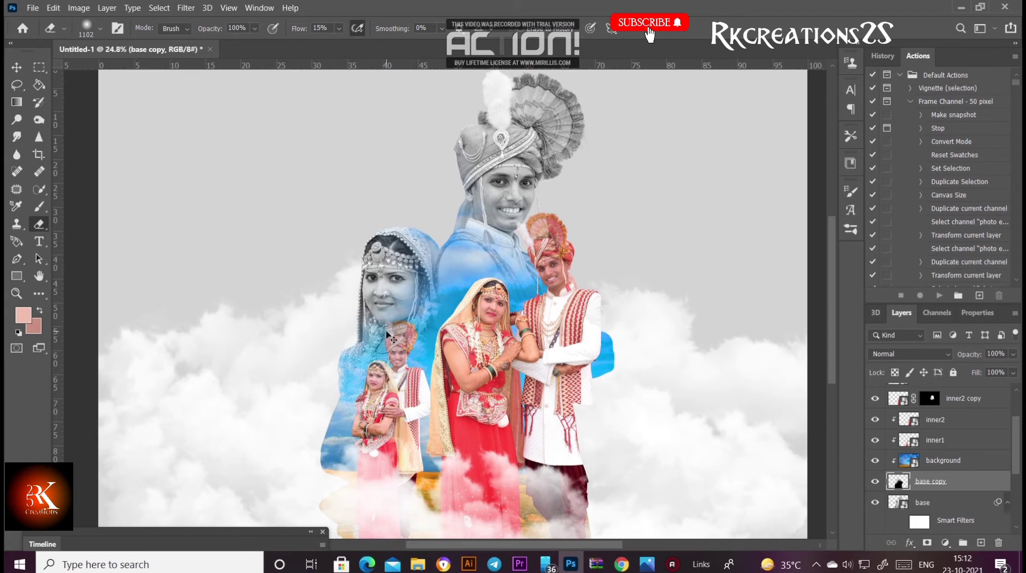
{"action": "mouse_move", "coordinate": [396, 326]}
{"action": "left_mouse_down"}
{"action": "mouse_move", "coordinate": [355, 229]}
{"action": "mouse_move", "coordinate": [367, 236]}
{"action": "mouse_move", "coordinate": [364, 275]}
{"action": "mouse_move", "coordinate": [309, 332]}
{"action": "mouse_move", "coordinate": [358, 285]}
{"action": "left_mouse_up"}
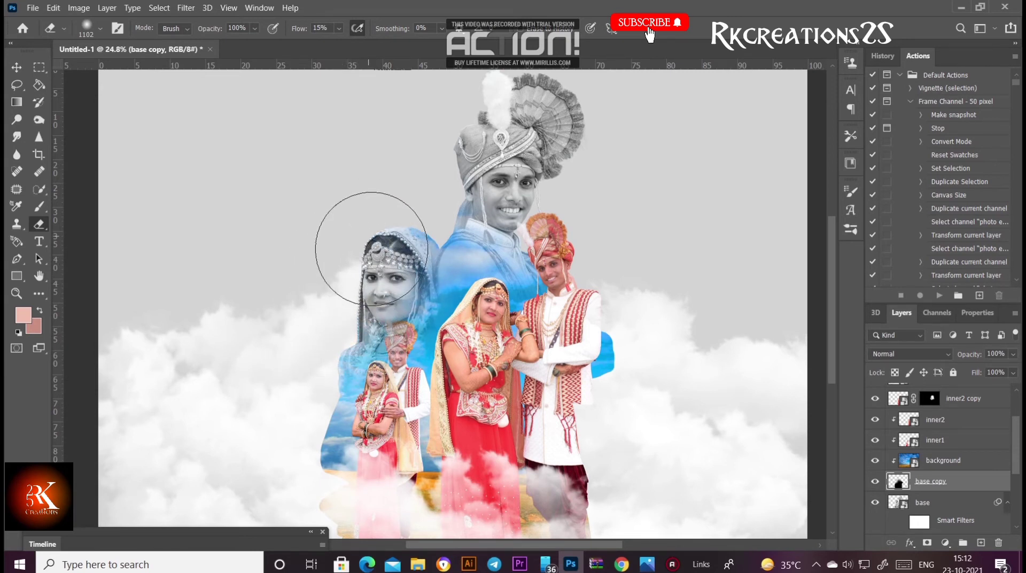
{"action": "left_click_drag", "start_coordinate": [376, 257], "coordinate": [394, 243]}
Move the small inner1 couple slightly lower and to the left.
{"action": "left_click", "coordinate": [17, 67]}
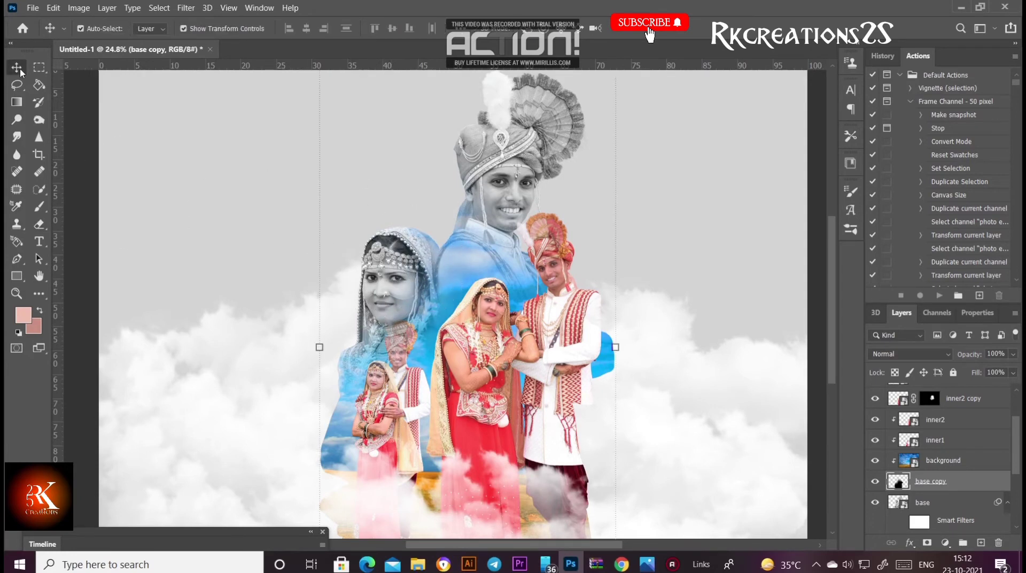
{"action": "left_click", "coordinate": [406, 441]}
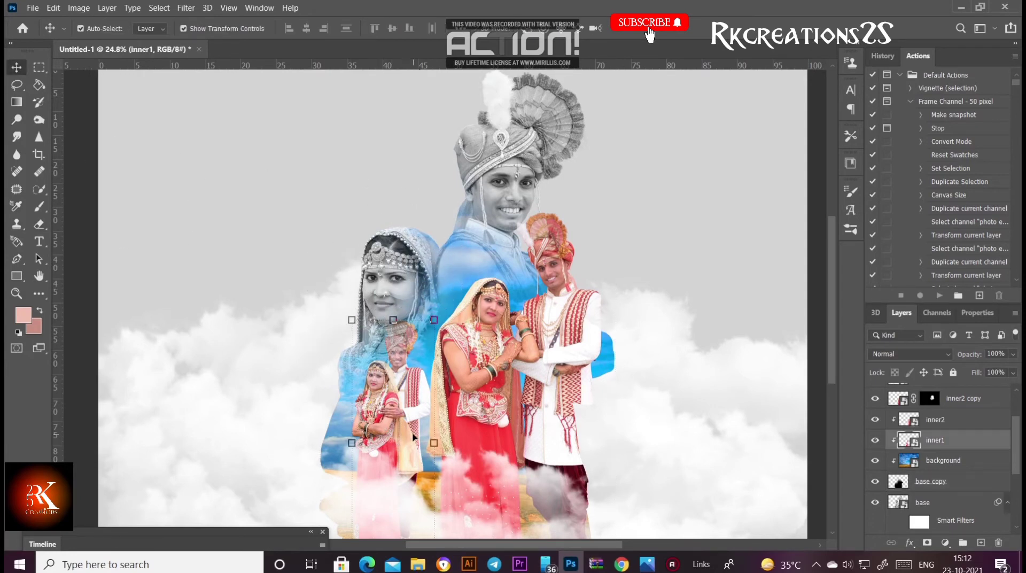
{"action": "left_click_drag", "start_coordinate": [413, 437], "coordinate": [421, 467]}
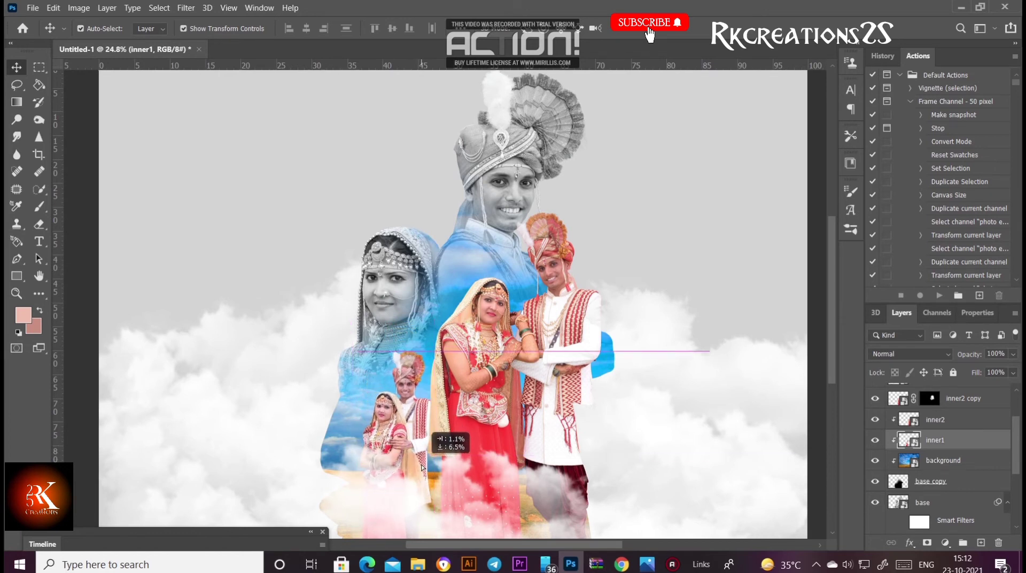
{"action": "left_click_drag", "start_coordinate": [421, 467], "coordinate": [415, 465]}
Shift the inner2 and inner2 copy main couple right, then zoom out to view the composition.
{"action": "left_click", "coordinate": [524, 373]}
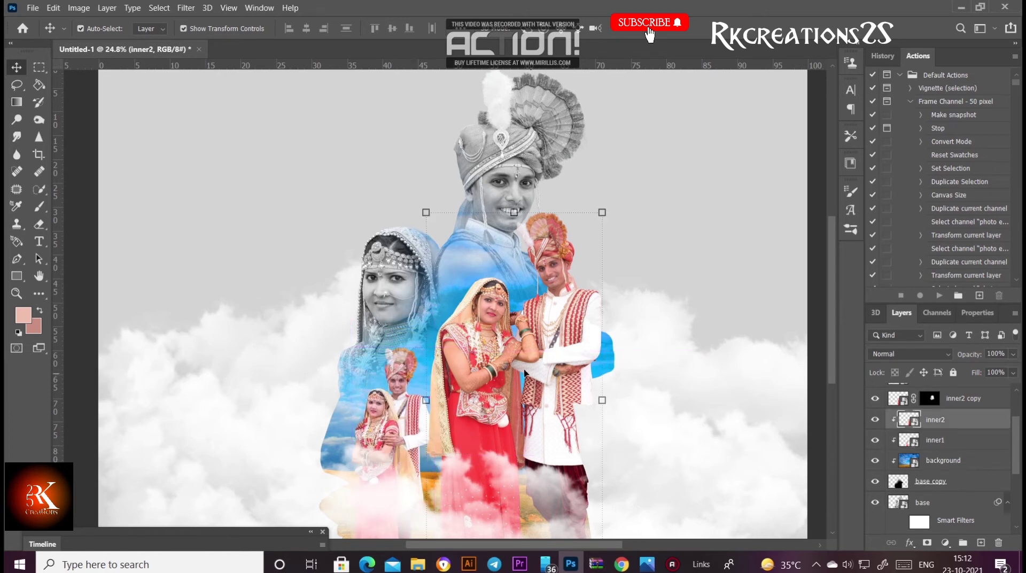
{"action": "left_click", "coordinate": [964, 400], "text": "shift"}
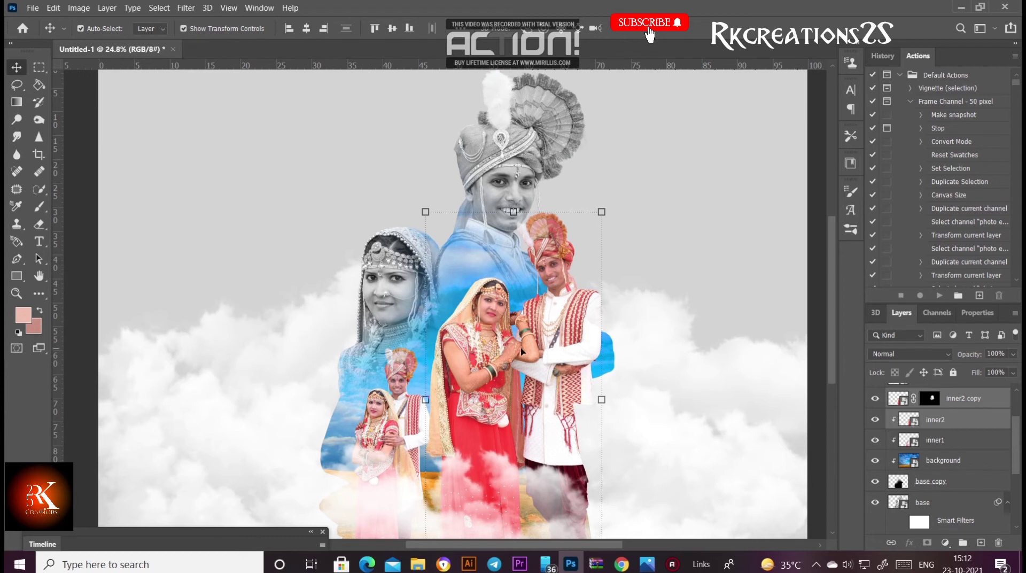
{"action": "left_click_drag", "start_coordinate": [537, 351], "coordinate": [558, 357]}
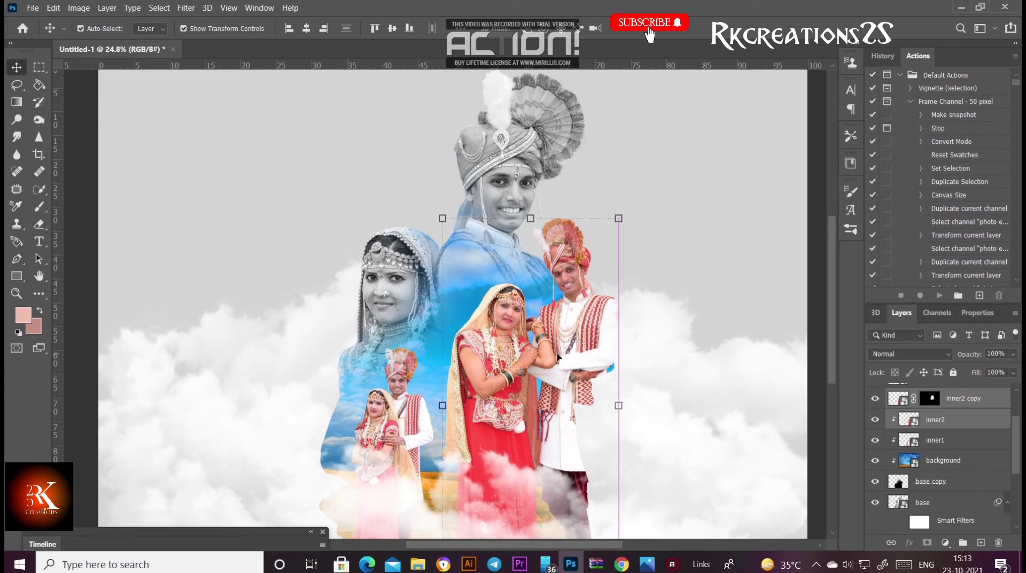
{"action": "left_click", "coordinate": [658, 287]}
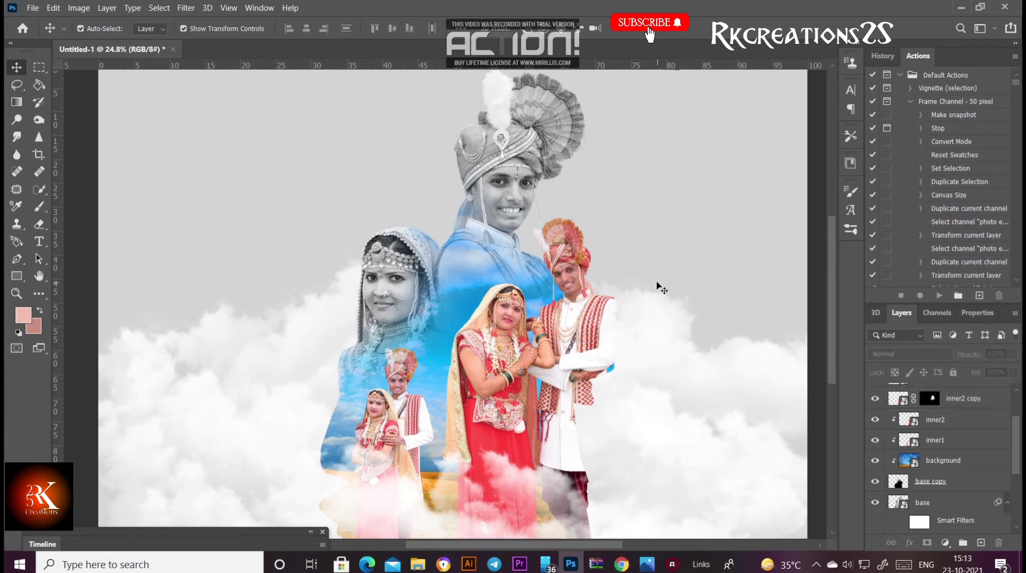
{"action": "scroll", "coordinate": [502, 342], "scroll_direction": "down", "scroll_amount": 1}
{"action": "left_click_drag", "start_coordinate": [414, 386], "coordinate": [421, 388]}
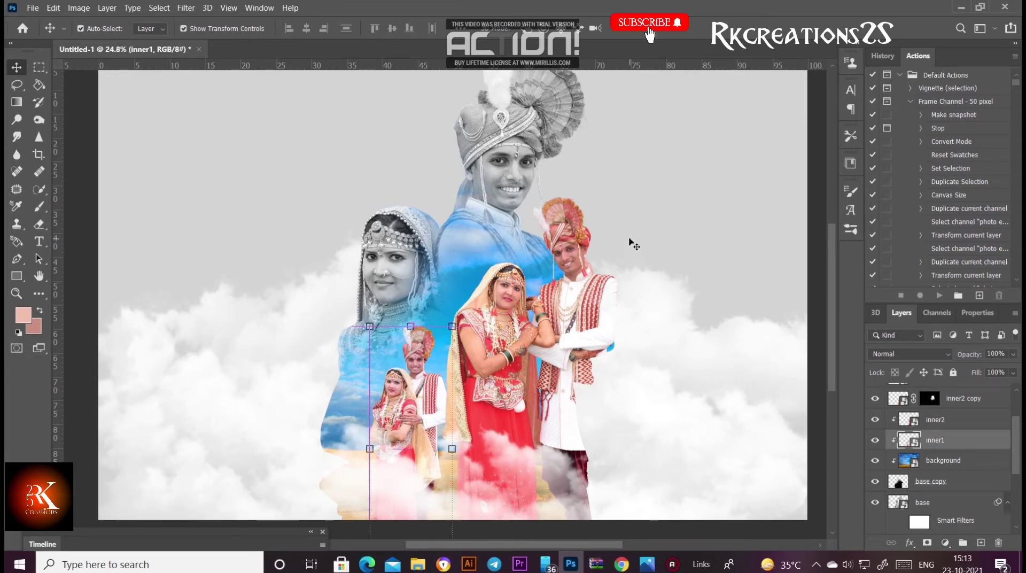
{"action": "left_click", "coordinate": [619, 218]}
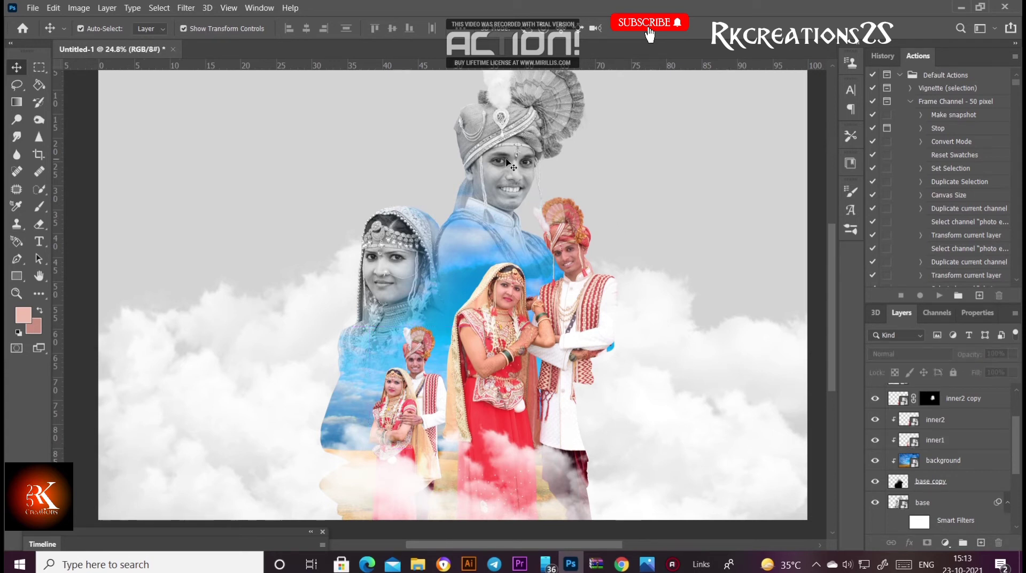
{"action": "key", "text": "ctrl+minus"}
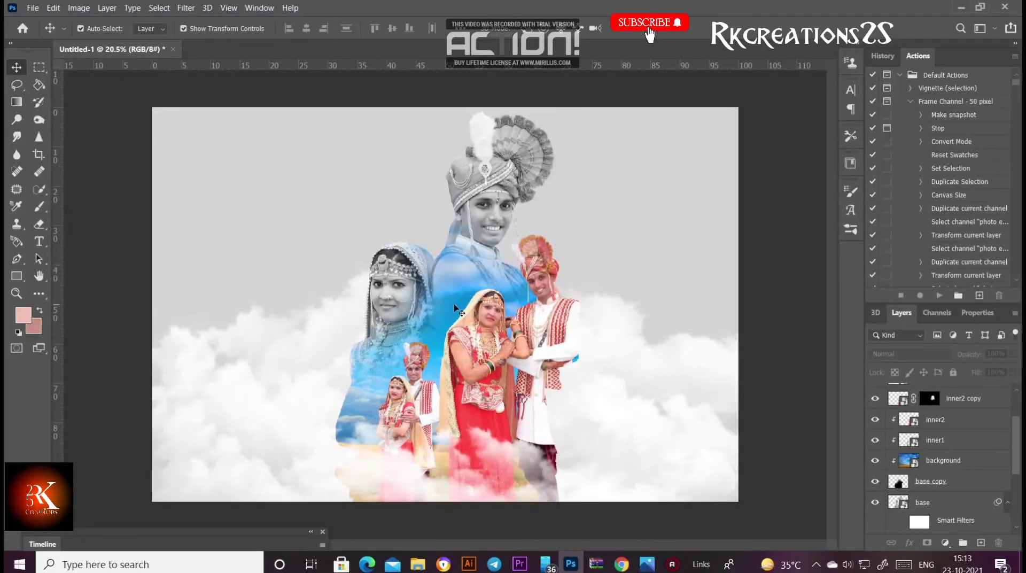
{"action": "left_click", "coordinate": [455, 307]}
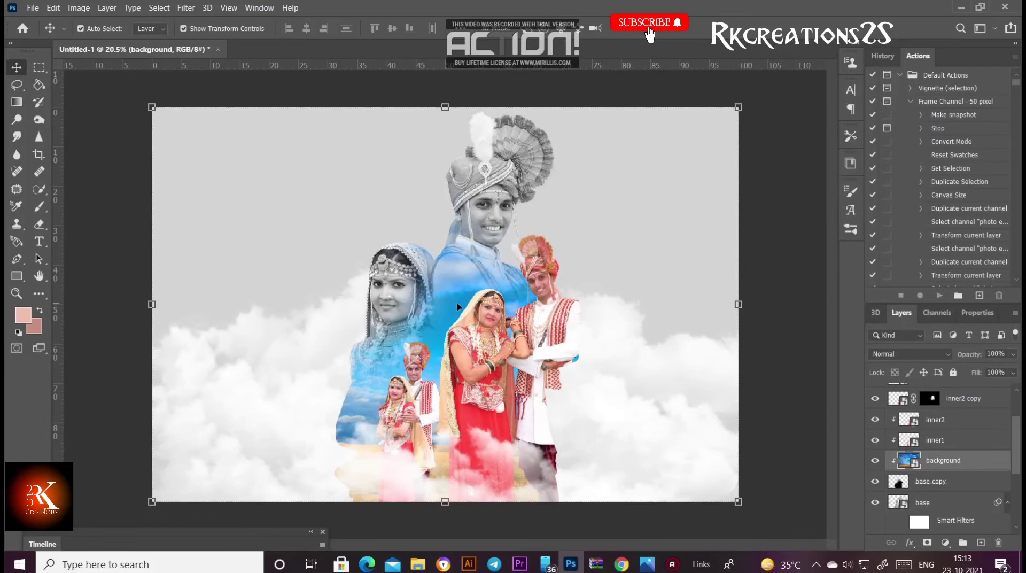
{"action": "mouse_move", "coordinate": [417, 564]}
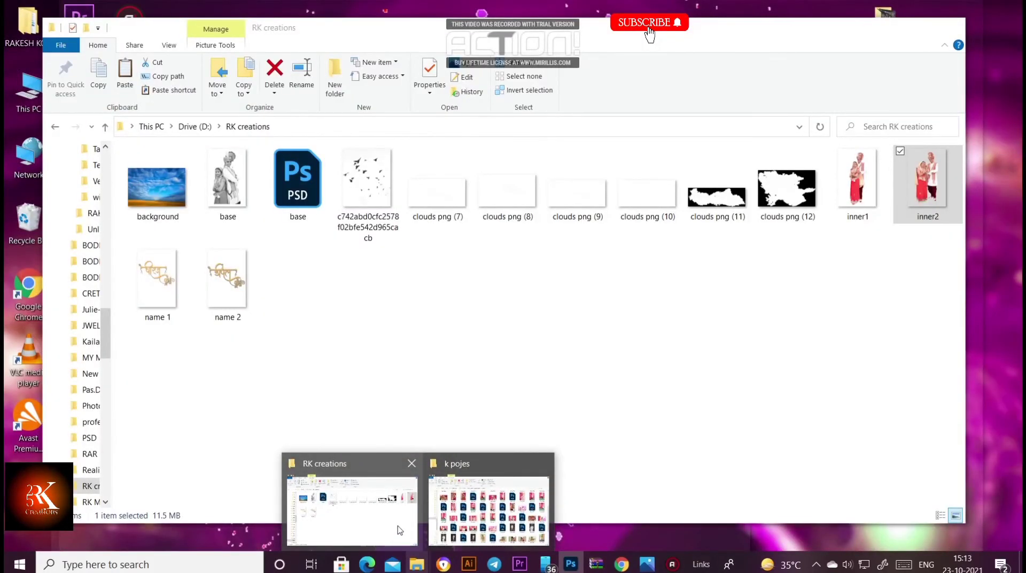
Drag the flying-birds image from the RK creations folder onto the canvas, toward the left.
{"action": "left_click", "coordinate": [398, 529]}
{"action": "left_click", "coordinate": [377, 179]}
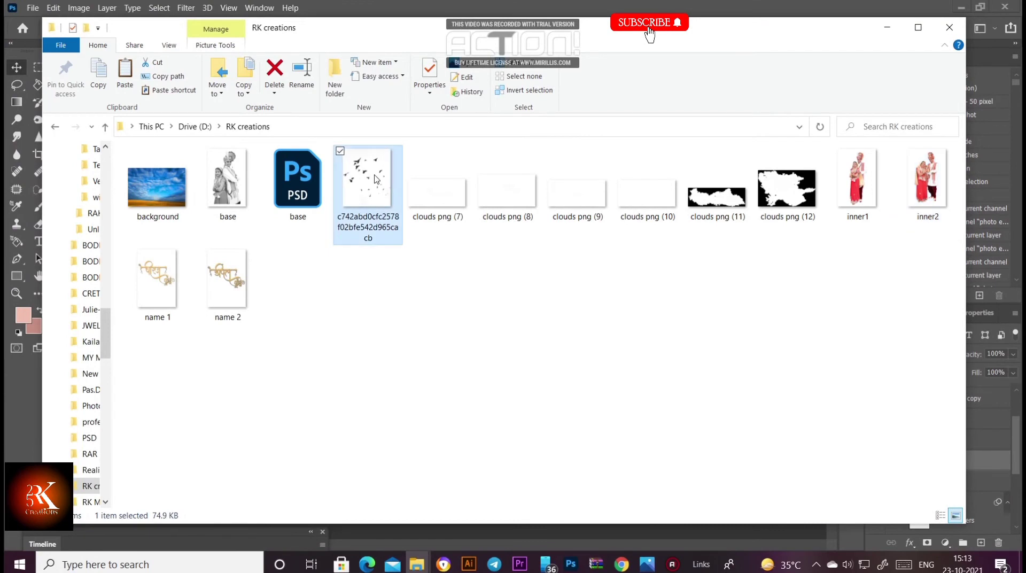
{"action": "left_click_drag", "start_coordinate": [367, 179], "coordinate": [571, 564]}
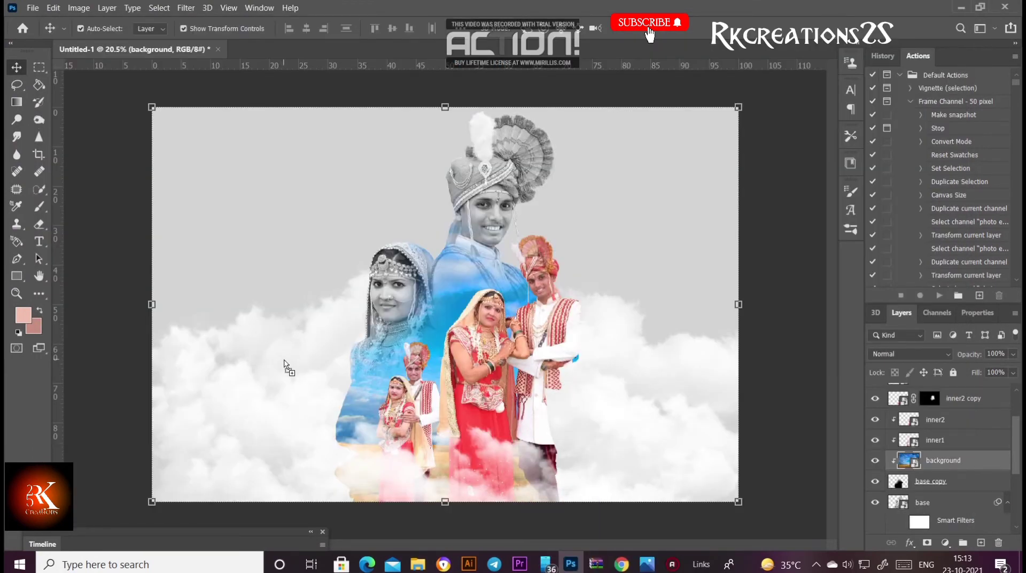
{"action": "left_click_drag", "start_coordinate": [571, 564], "coordinate": [285, 360]}
{"action": "left_click_drag", "start_coordinate": [387, 282], "coordinate": [224, 297]}
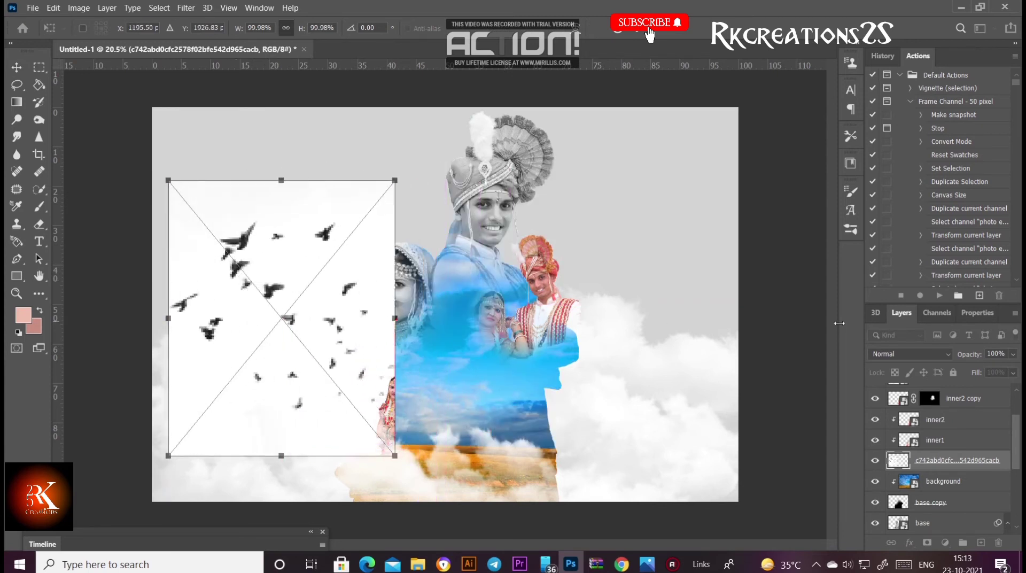
Set the birds layer to Color Burn and stack it just above clouds png (12).
{"action": "left_click", "coordinate": [923, 355]}
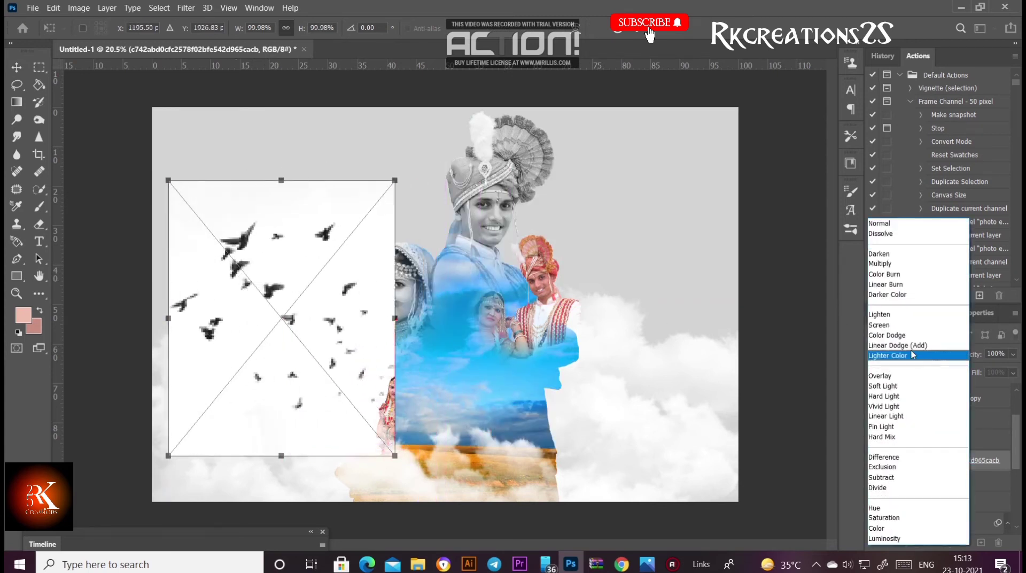
{"action": "left_click", "coordinate": [884, 274]}
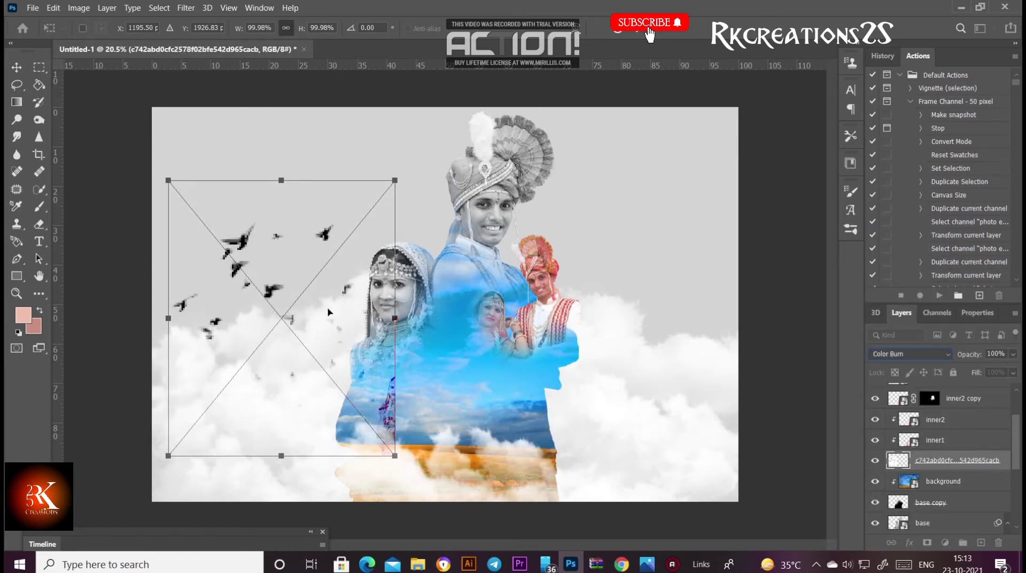
{"action": "left_click_drag", "start_coordinate": [950, 462], "coordinate": [946, 544]}
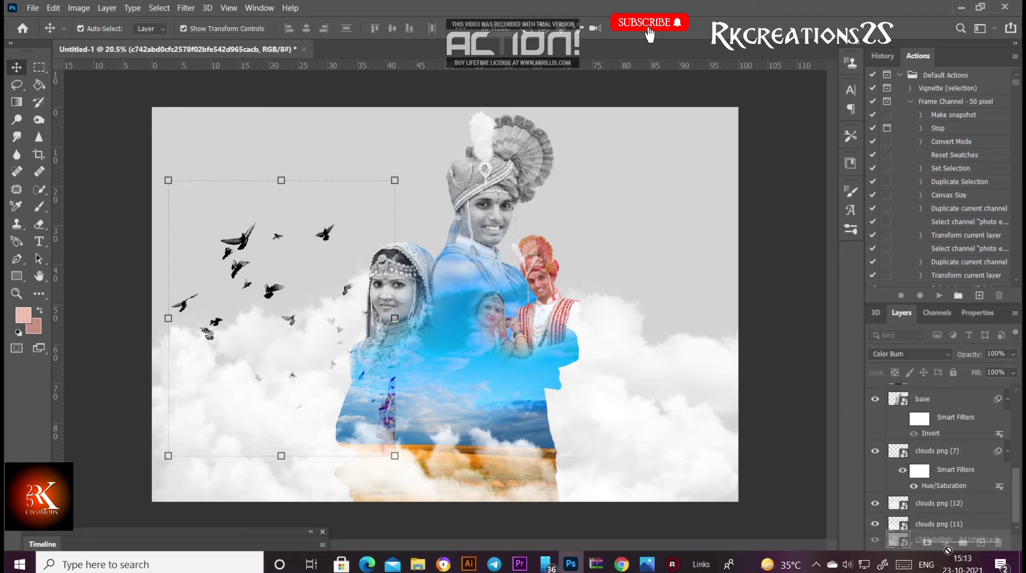
{"action": "left_click_drag", "start_coordinate": [946, 544], "coordinate": [936, 462]}
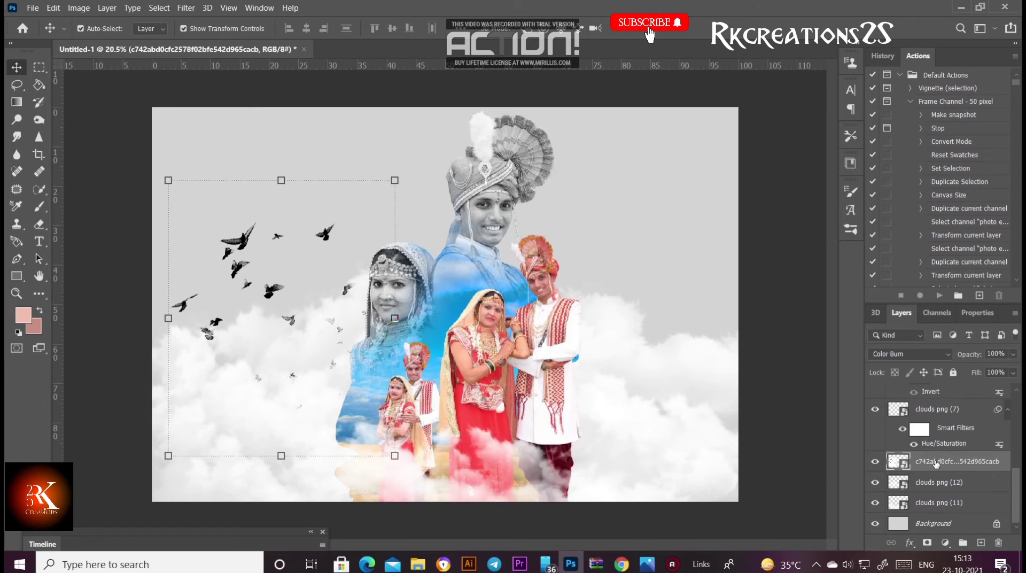
{"action": "scroll", "coordinate": [931, 412], "scroll_direction": "up", "scroll_amount": 2}
{"action": "scroll", "coordinate": [931, 427], "scroll_direction": "up", "scroll_amount": 2}
{"action": "scroll", "coordinate": [932, 449], "scroll_direction": "up", "scroll_amount": 2}
{"action": "scroll", "coordinate": [932, 467], "scroll_direction": "up", "scroll_amount": 2}
Create clipping masks for both the inner1 and inner2 couple layers.
{"action": "left_click", "coordinate": [932, 466]}
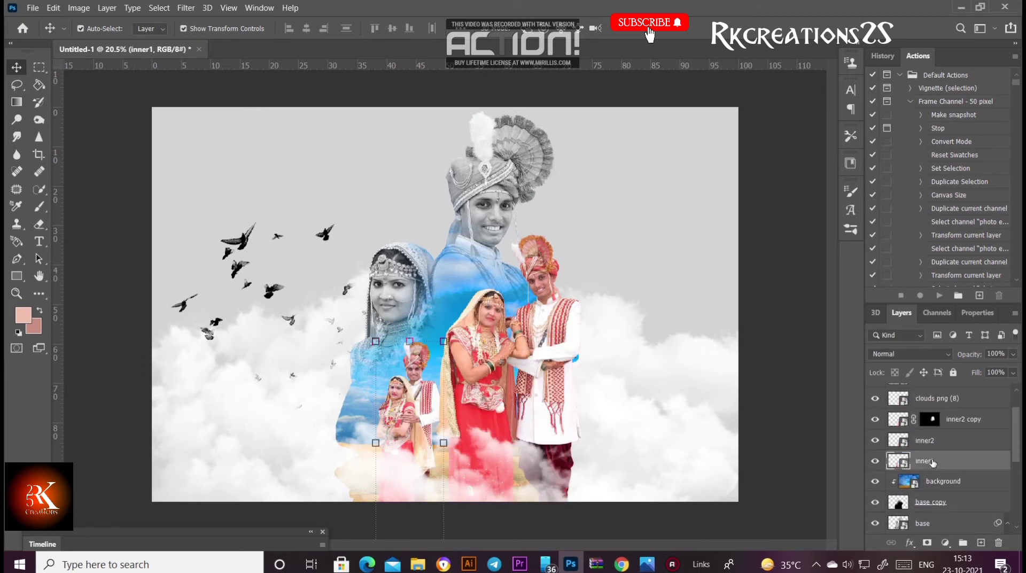
{"action": "right_click", "coordinate": [961, 460]}
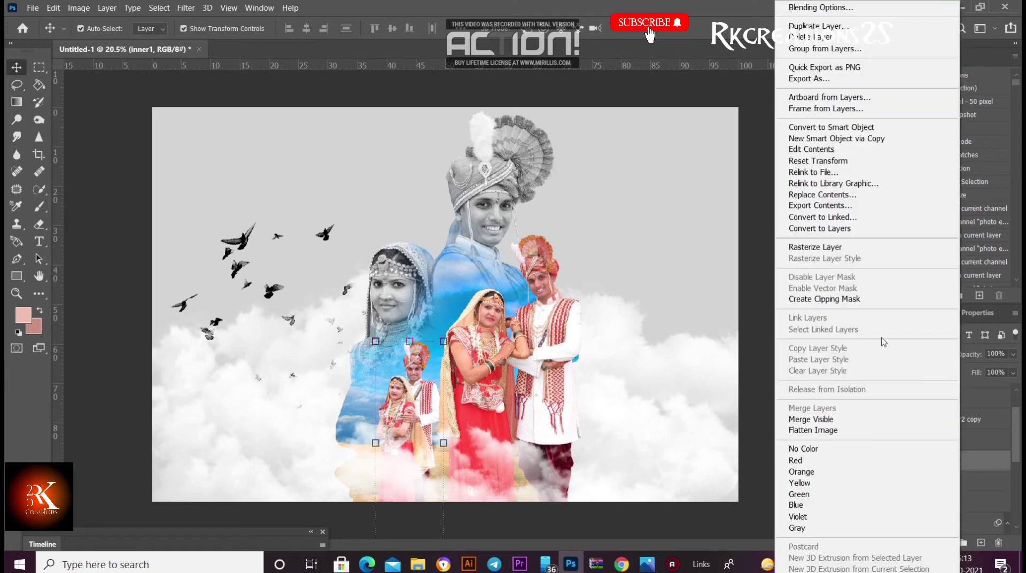
{"action": "left_click", "coordinate": [843, 300]}
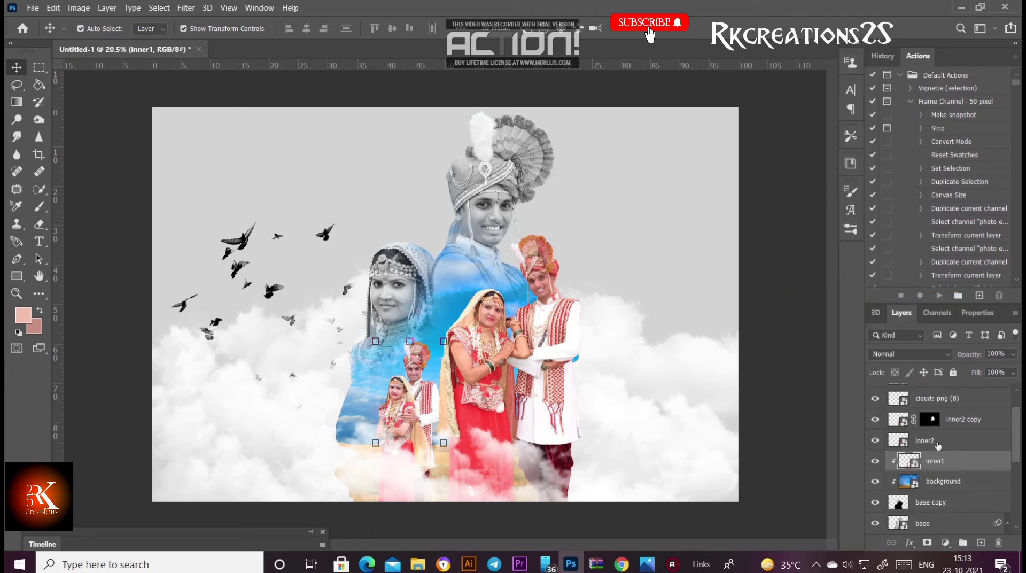
{"action": "right_click", "coordinate": [938, 445]}
{"action": "left_click", "coordinate": [844, 298]}
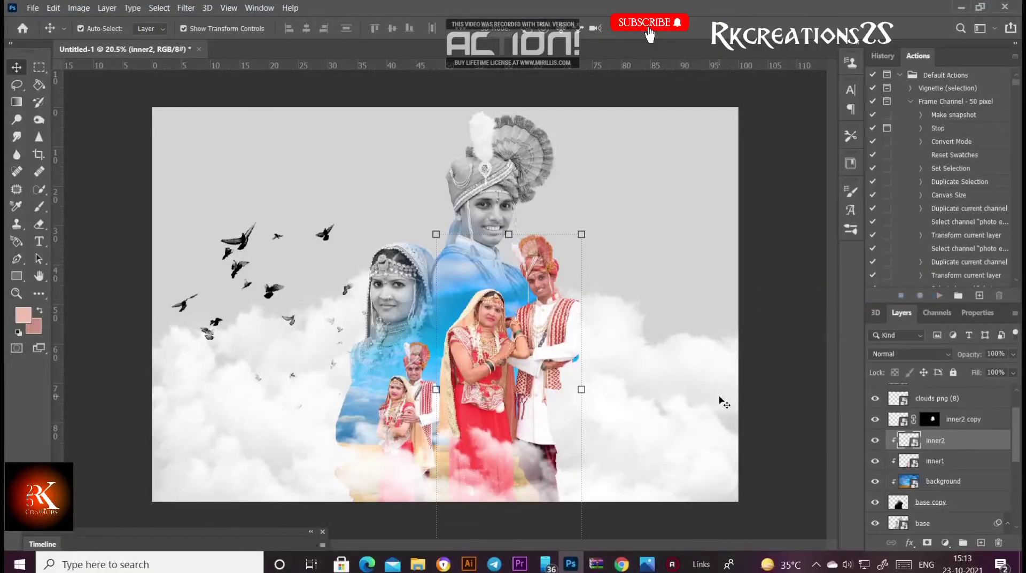
{"action": "left_click", "coordinate": [638, 260]}
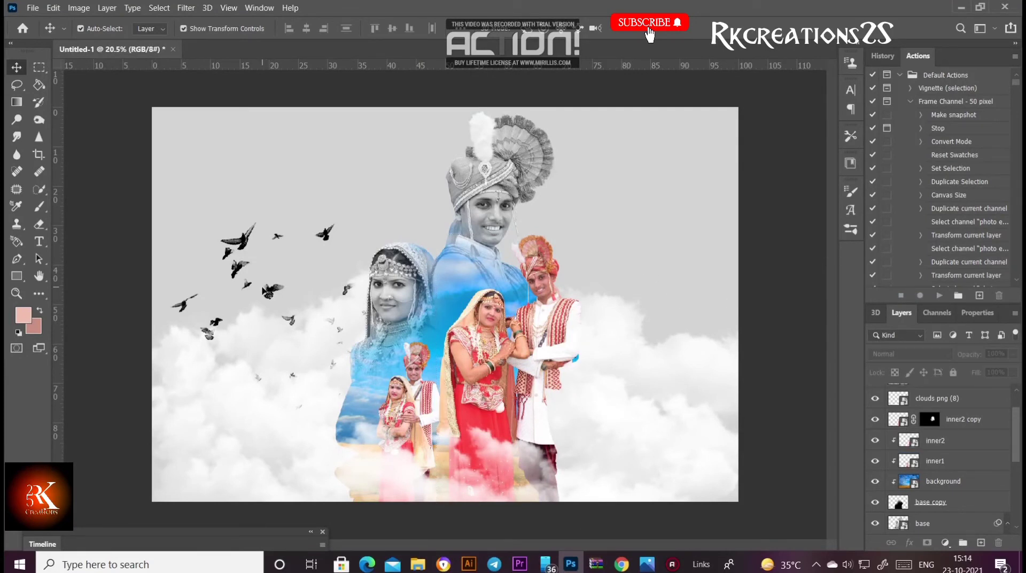
{"action": "left_click", "coordinate": [276, 292]}
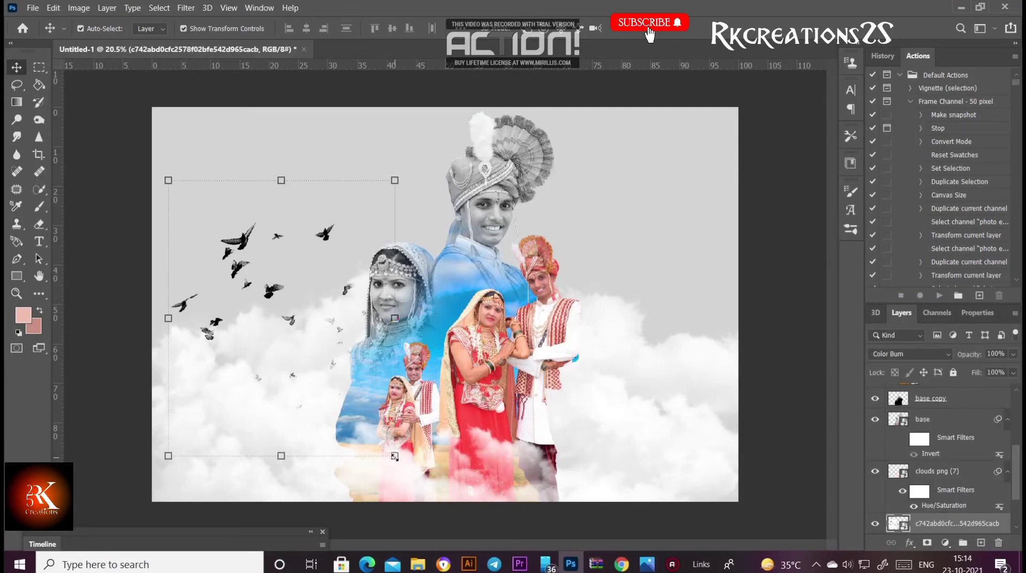
Transform the birds to about 99% scale, tilted about -4°, in the upper-left sky.
{"action": "left_click_drag", "start_coordinate": [394, 456], "coordinate": [427, 496]}
{"action": "left_click_drag", "start_coordinate": [274, 311], "coordinate": [260, 262]}
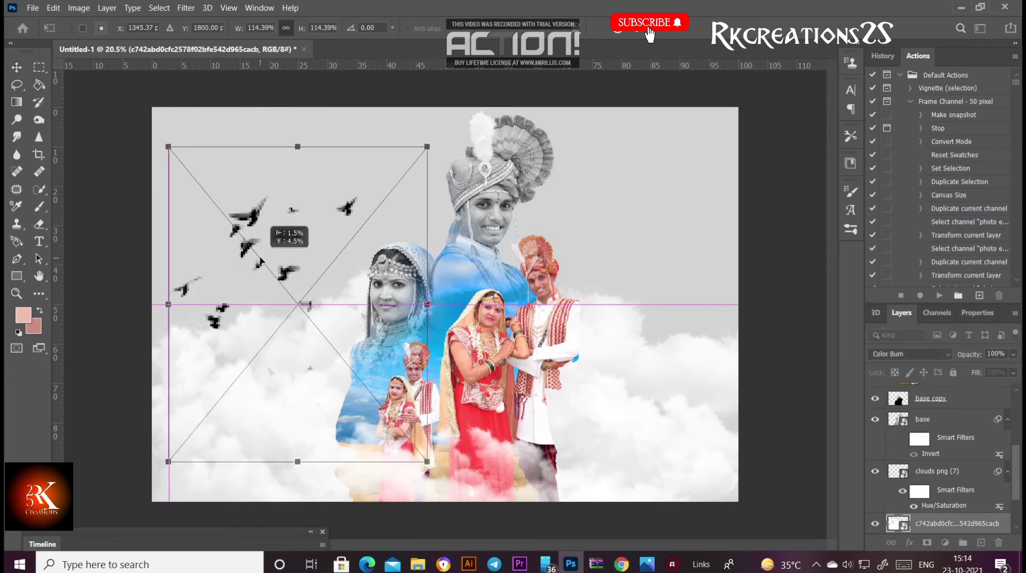
{"action": "left_click_drag", "start_coordinate": [261, 262], "coordinate": [245, 261]}
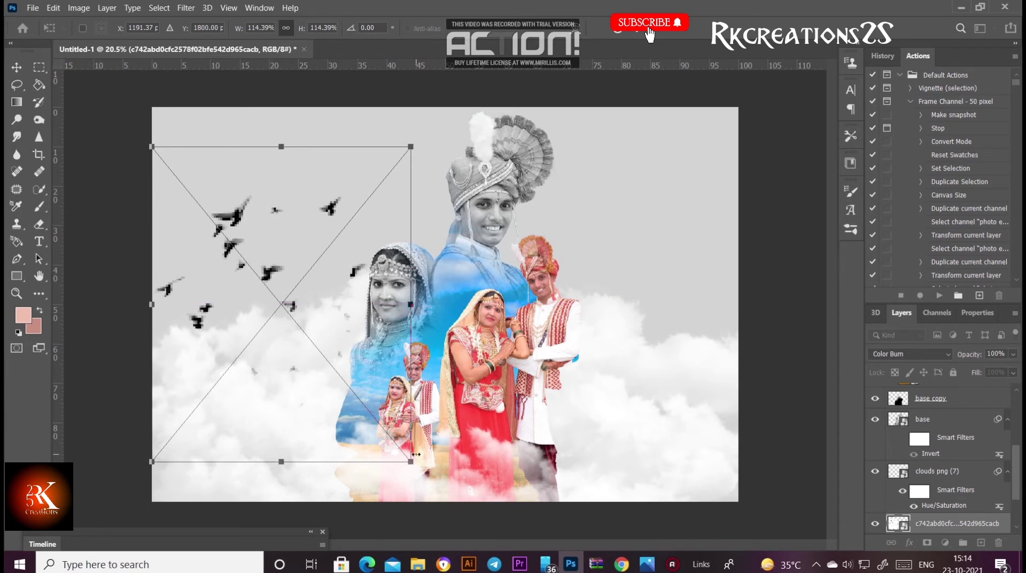
{"action": "left_click_drag", "start_coordinate": [411, 463], "coordinate": [376, 431]}
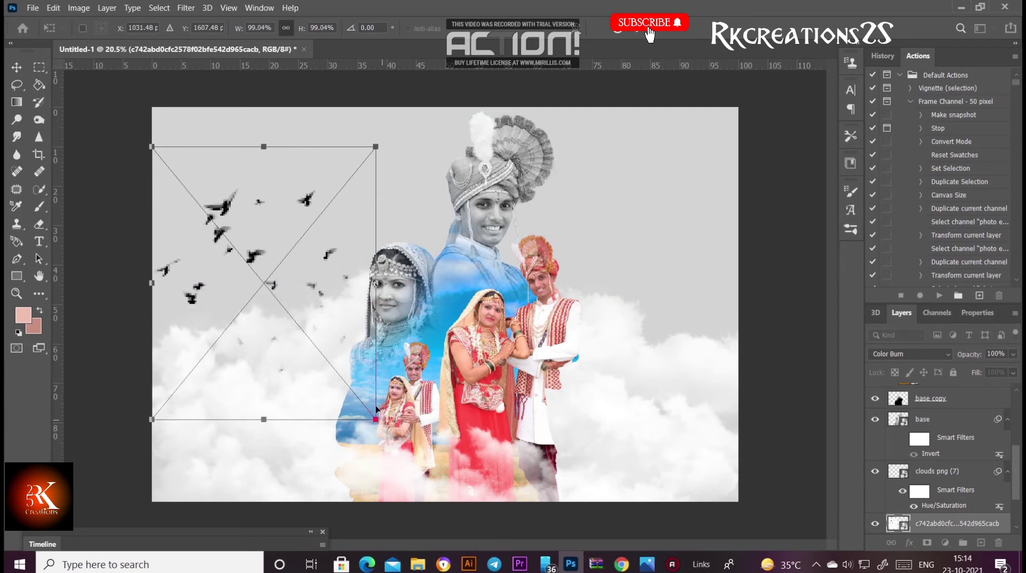
{"action": "left_click_drag", "start_coordinate": [337, 375], "coordinate": [340, 372]}
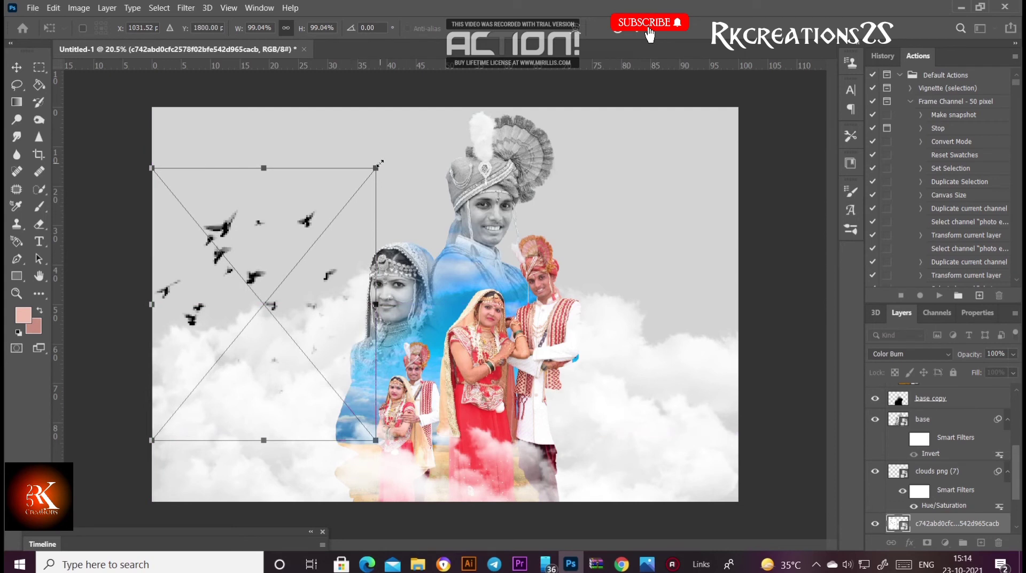
{"action": "left_click_drag", "start_coordinate": [389, 161], "coordinate": [381, 171]}
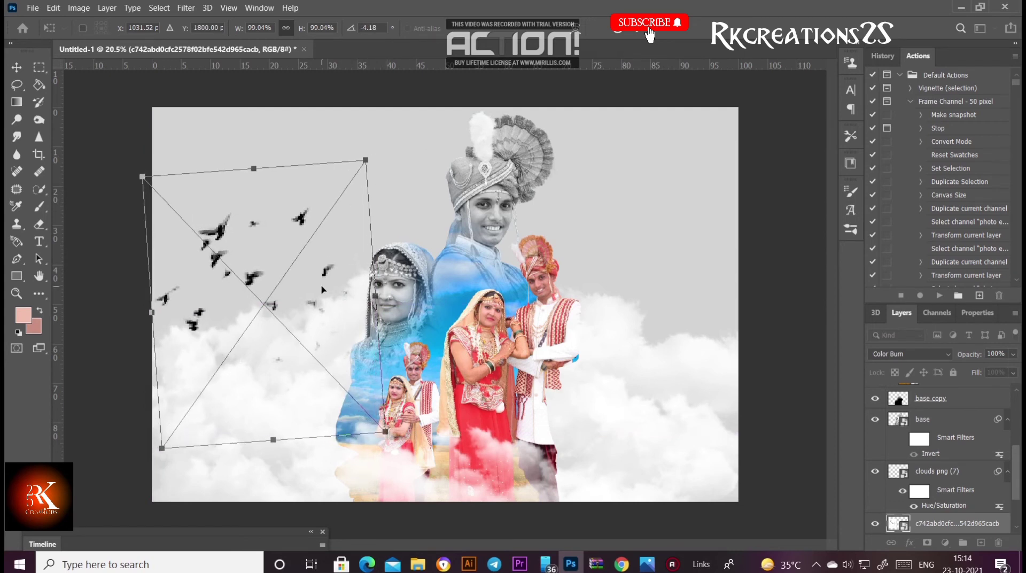
{"action": "left_click_drag", "start_coordinate": [321, 312], "coordinate": [315, 311]}
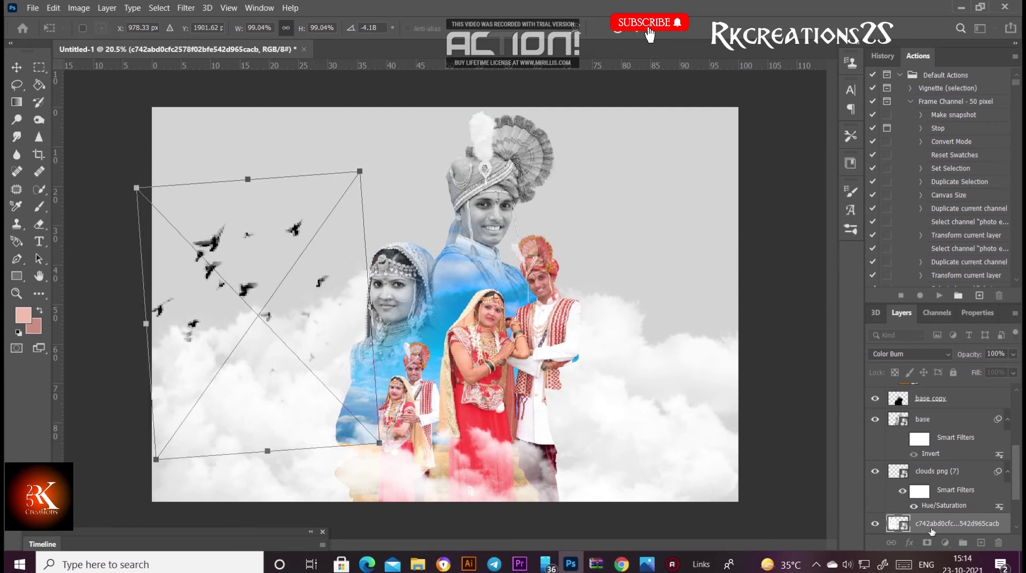
{"action": "key", "text": "Return"}
Raise the birds layer above clouds png (7) and shift the flock down and right.
{"action": "left_click_drag", "start_coordinate": [931, 530], "coordinate": [928, 458]}
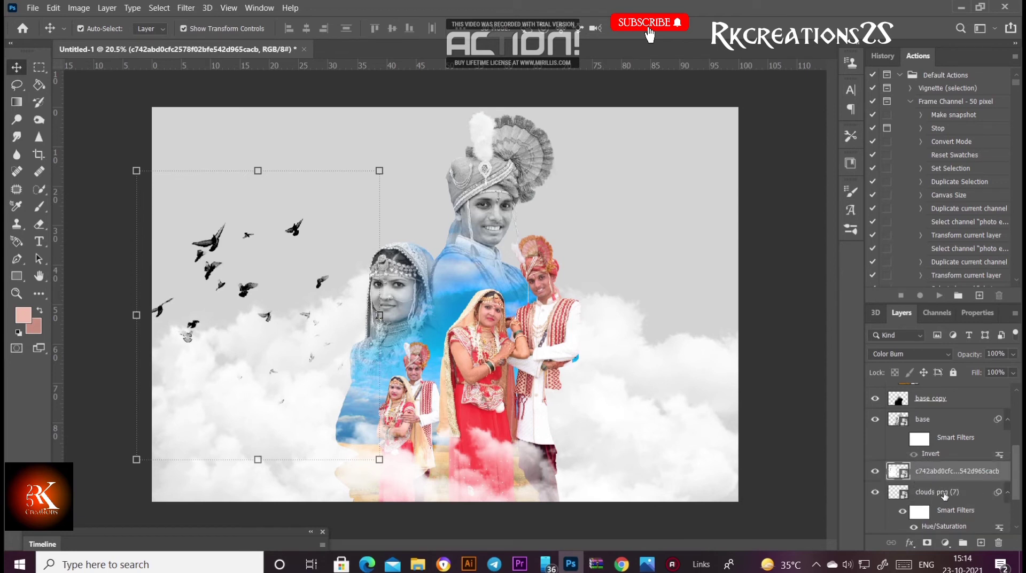
{"action": "scroll", "coordinate": [944, 496], "scroll_direction": "down", "scroll_amount": 2}
{"action": "scroll", "coordinate": [944, 497], "scroll_direction": "down", "scroll_amount": 1}
{"action": "scroll", "coordinate": [944, 496], "scroll_direction": "up", "scroll_amount": 1}
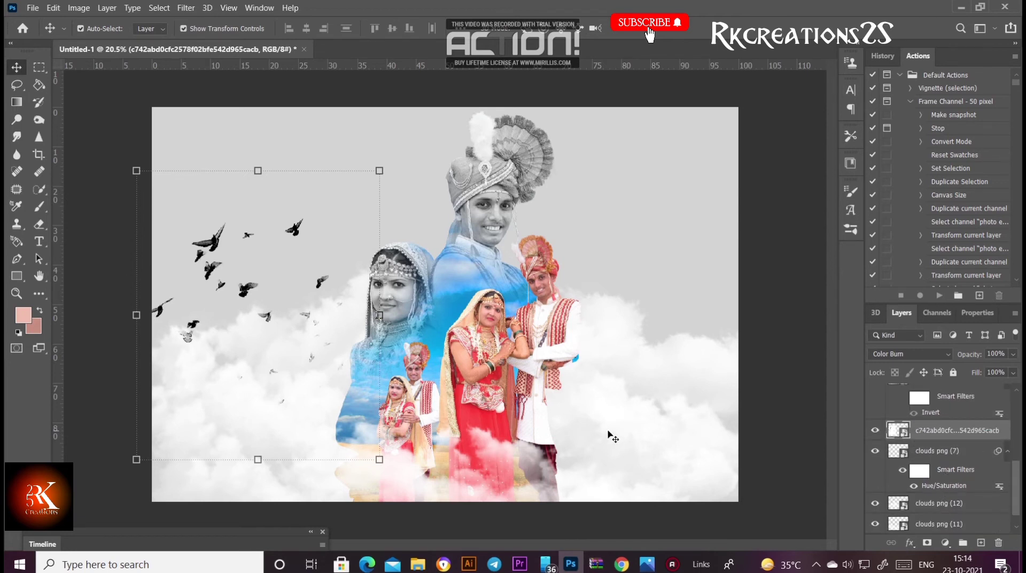
{"action": "mouse_move", "coordinate": [271, 249]}
{"action": "left_mouse_down"}
{"action": "mouse_move", "coordinate": [289, 291]}
{"action": "mouse_move", "coordinate": [288, 267]}
{"action": "left_mouse_up"}
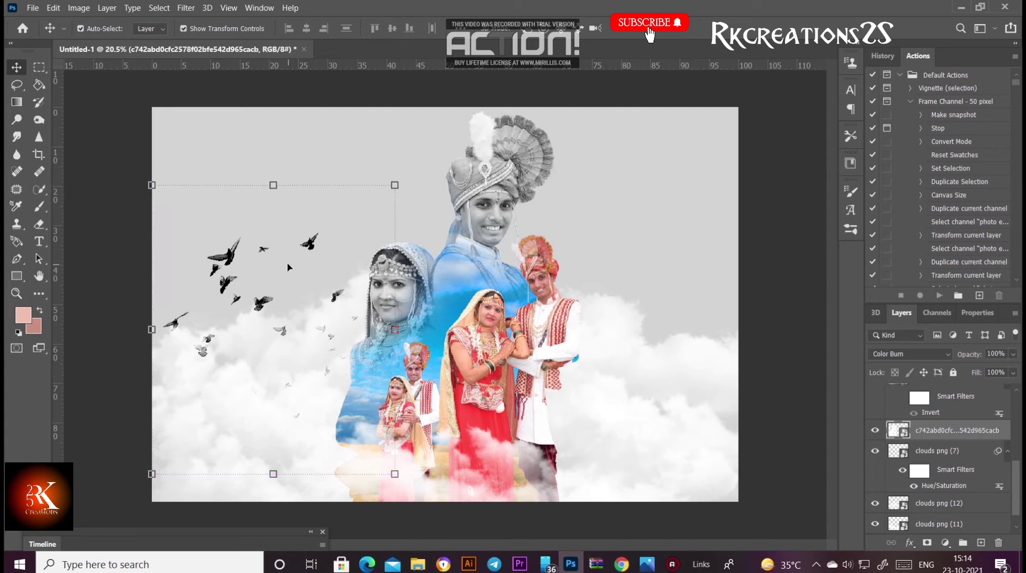
Duplicate the birds layer and move the copy to the right-hand sky.
{"action": "key", "text": "ctrl"}
{"action": "double_click", "coordinate": [969, 431]}
{"action": "key", "text": "Return"}
{"action": "left_click_drag", "start_coordinate": [979, 432], "coordinate": [981, 543]}
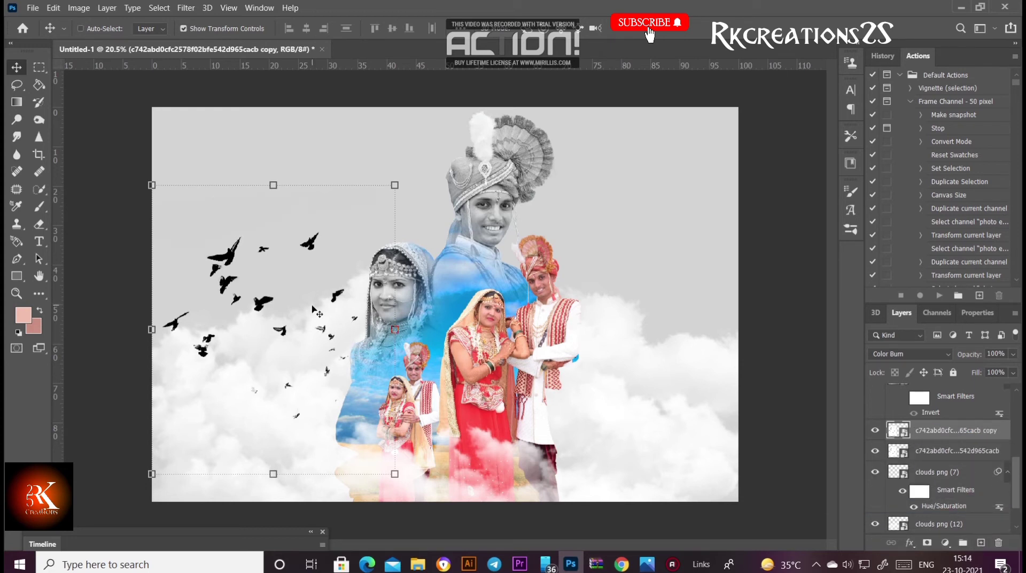
{"action": "mouse_move", "coordinate": [315, 311]}
{"action": "left_mouse_down"}
{"action": "mouse_move", "coordinate": [641, 328]}
{"action": "mouse_move", "coordinate": [643, 317]}
{"action": "left_mouse_up"}
Flip the bird copy horizontally, position it beside the couple, and zoom out.
{"action": "right_click", "coordinate": [653, 303]}
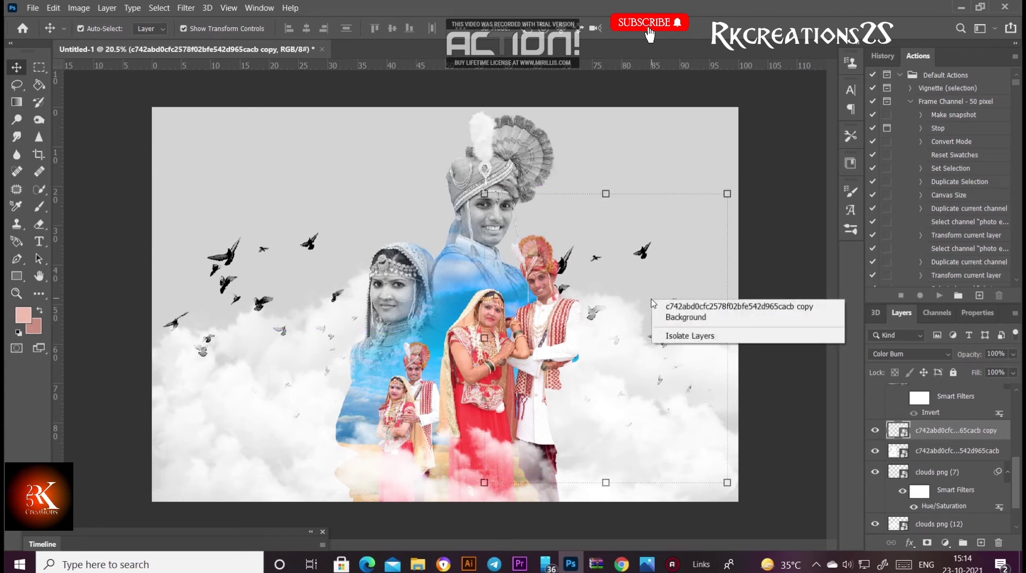
{"action": "left_click", "coordinate": [618, 262]}
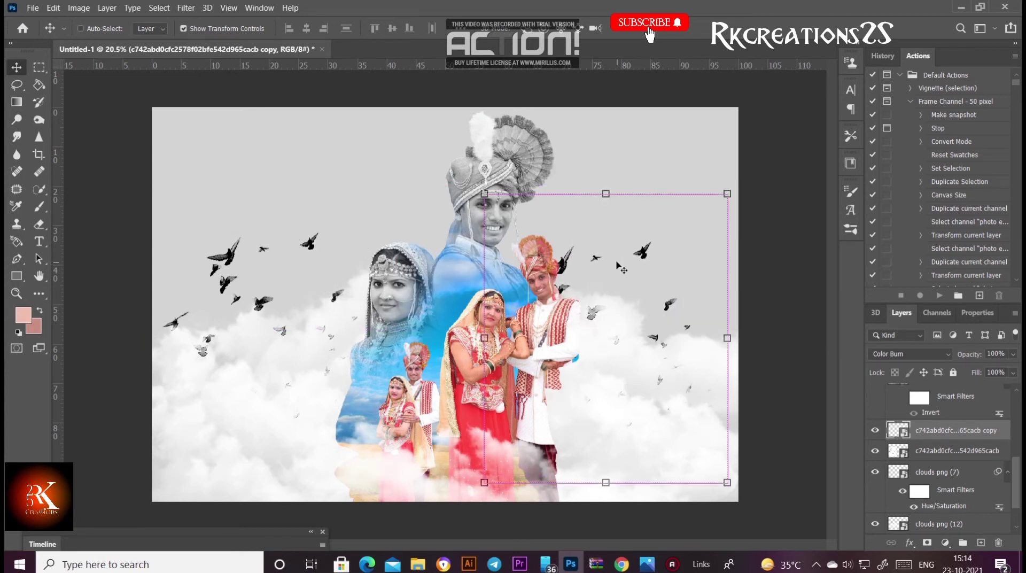
{"action": "right_click", "coordinate": [630, 278]}
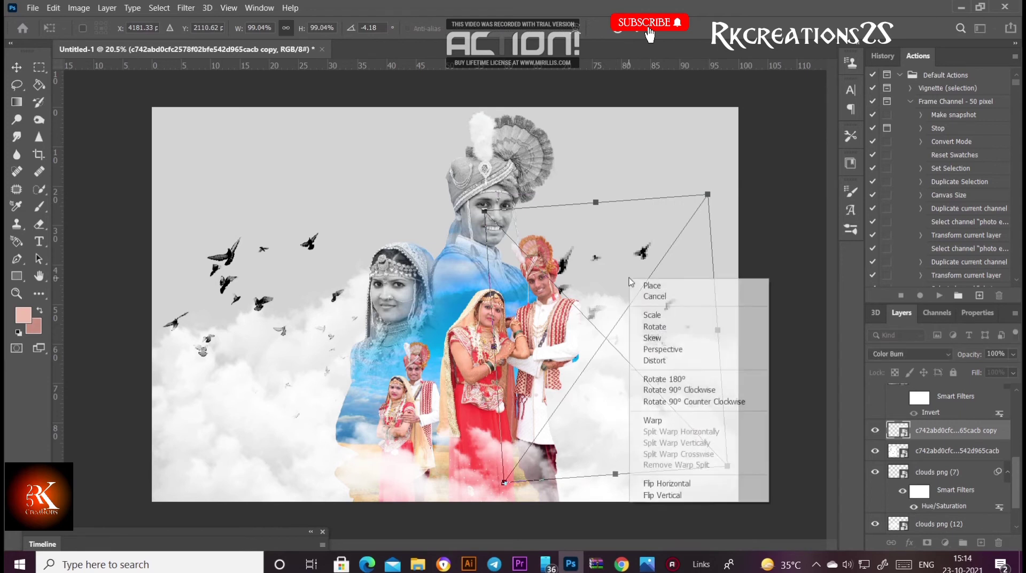
{"action": "left_click", "coordinate": [696, 484]}
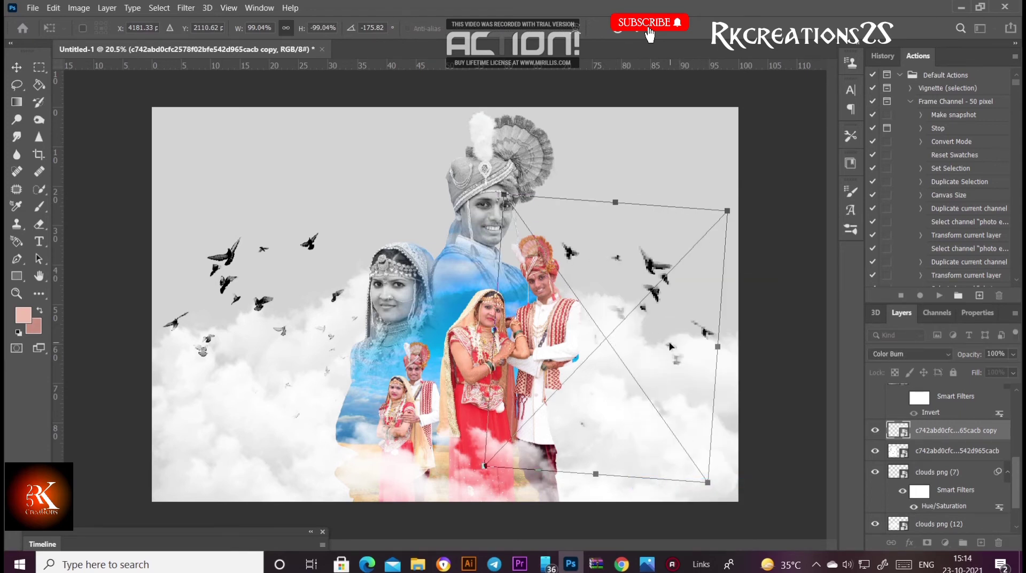
{"action": "left_click_drag", "start_coordinate": [670, 347], "coordinate": [688, 346]}
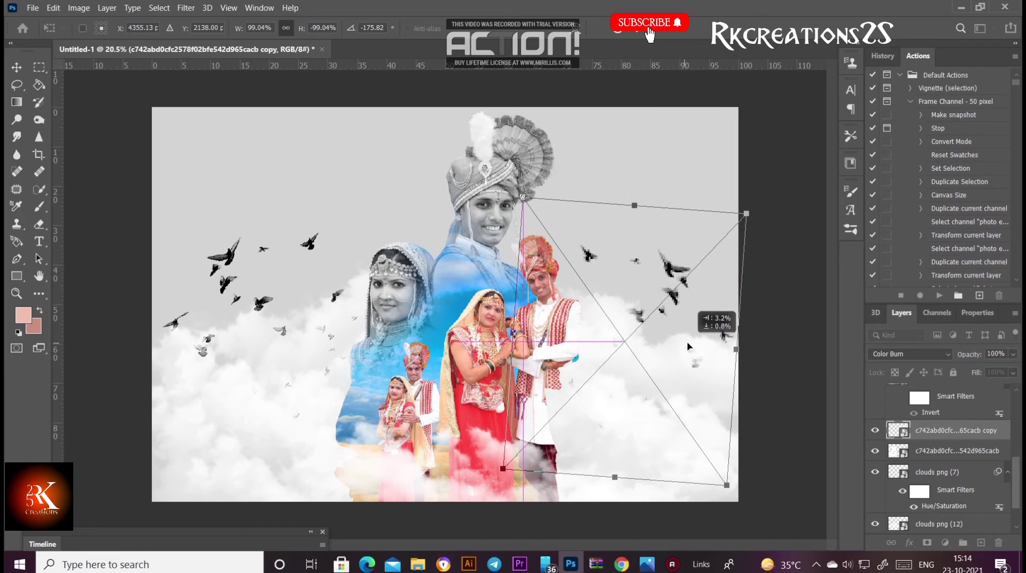
{"action": "key", "text": "Return"}
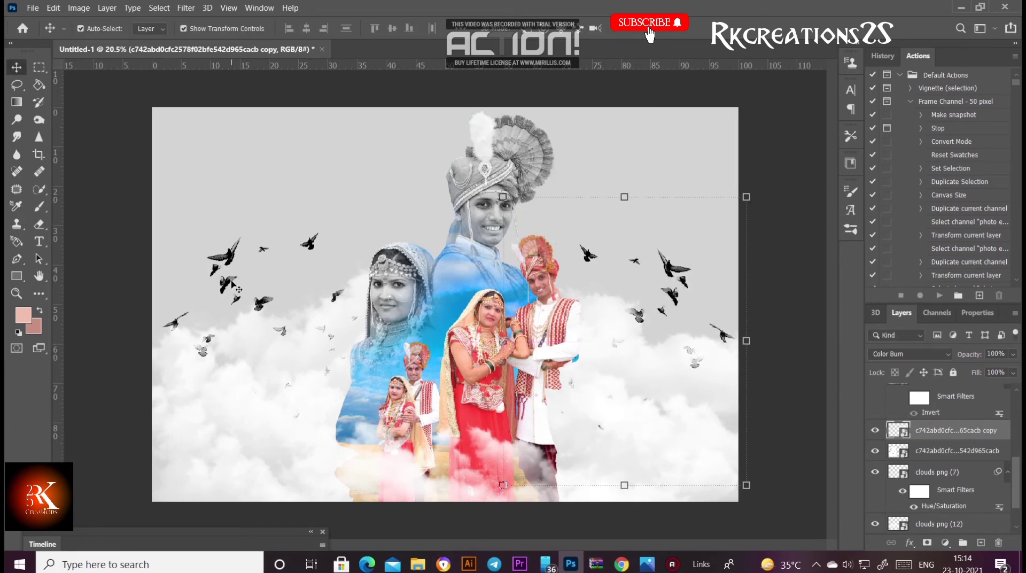
{"action": "left_click", "coordinate": [254, 135]}
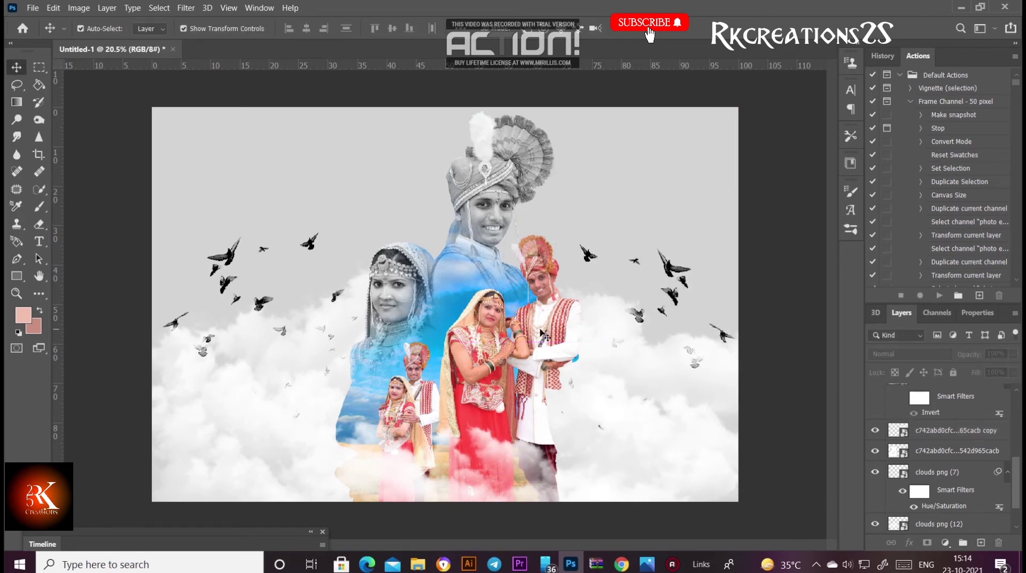
{"action": "key", "text": "ctrl+minus"}
{"action": "key", "text": "ctrl+minus"}
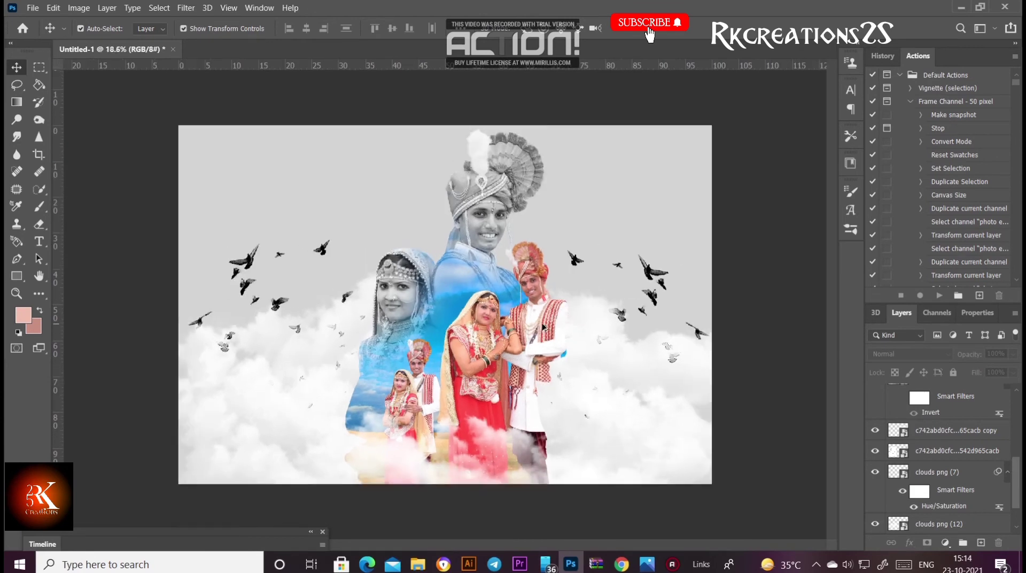
Start a Hue/Saturation adjustment on the background layer, trying hue and lightness values.
{"action": "key", "text": "ctrl+plus"}
{"action": "left_click", "coordinate": [454, 297]}
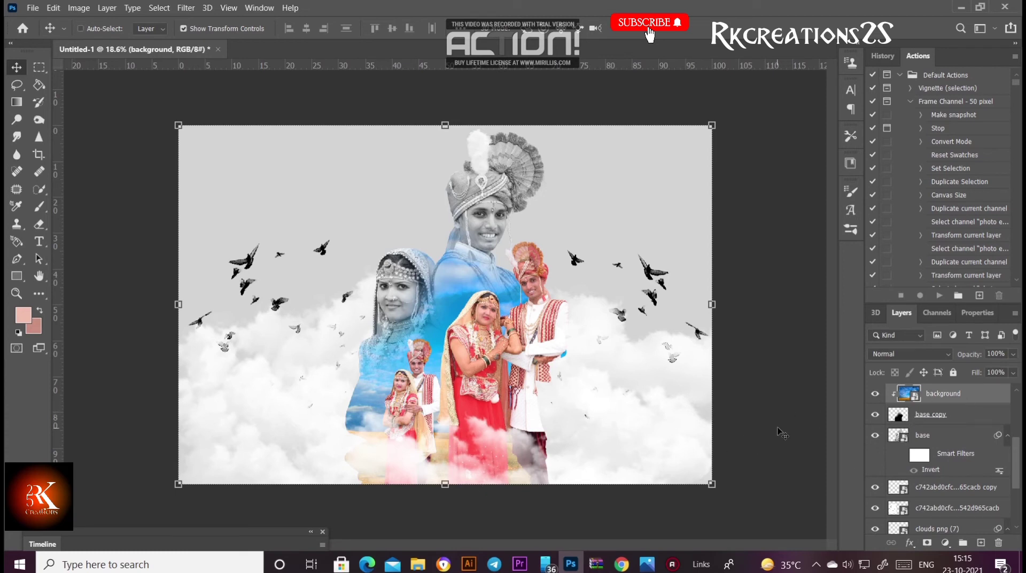
{"action": "key", "text": "ctrl+u"}
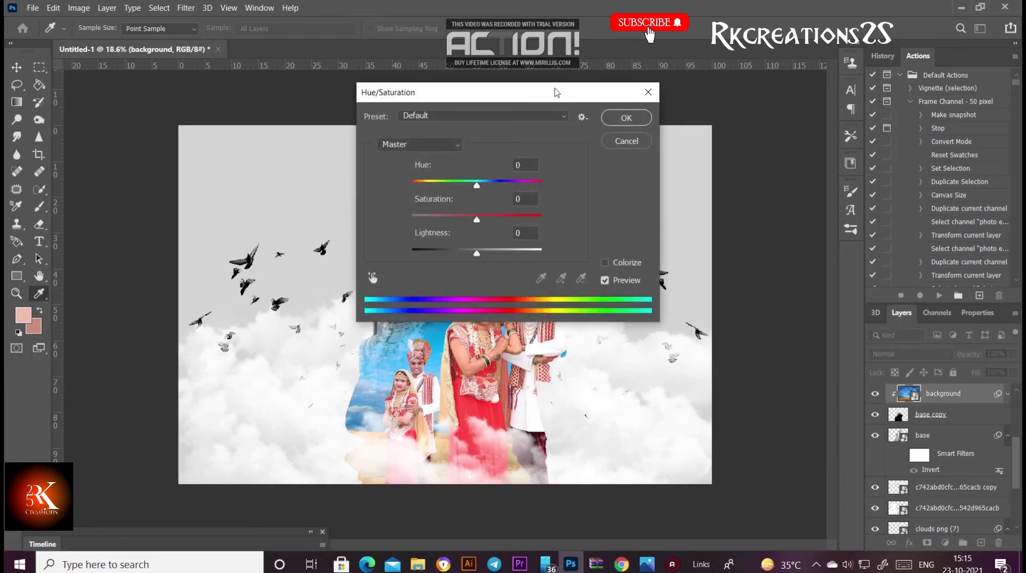
{"action": "left_click_drag", "start_coordinate": [556, 92], "coordinate": [895, 70]}
{"action": "left_click_drag", "start_coordinate": [815, 161], "coordinate": [895, 151]}
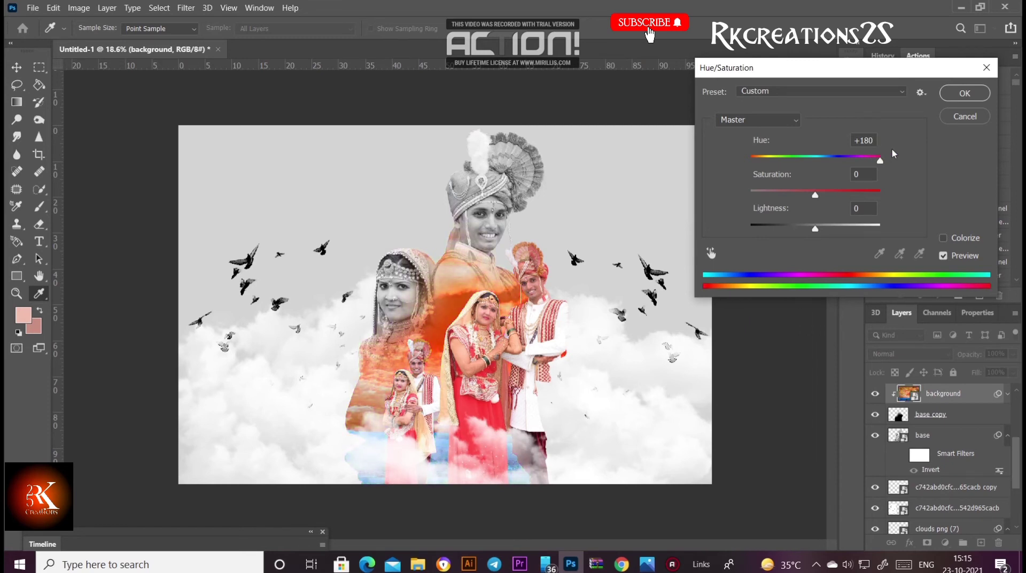
{"action": "left_click", "coordinate": [889, 155]}
{"action": "mouse_move", "coordinate": [815, 230]}
{"action": "left_mouse_down"}
{"action": "mouse_move", "coordinate": [804, 229]}
{"action": "mouse_move", "coordinate": [828, 228]}
{"action": "left_mouse_up"}
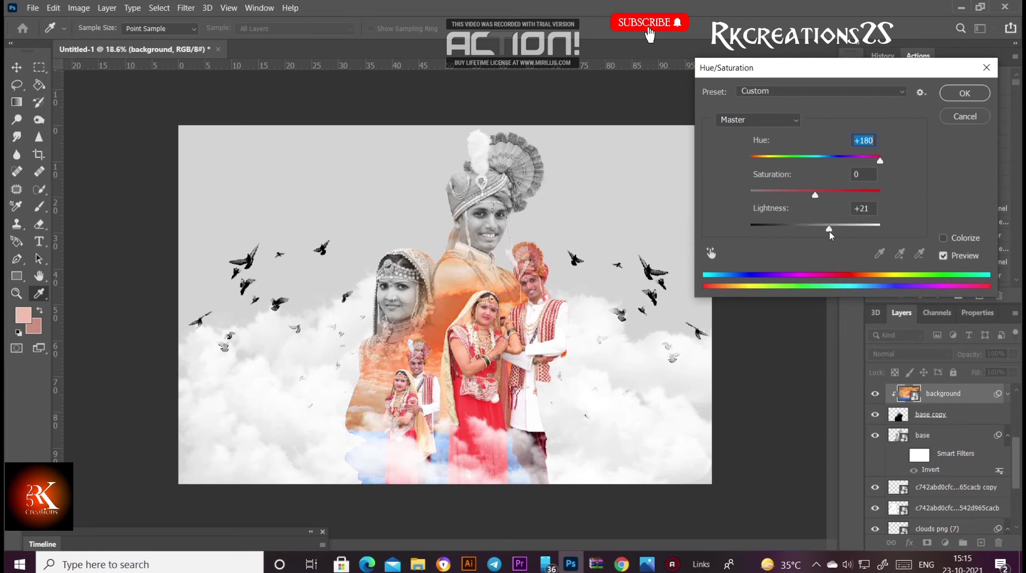
{"action": "left_click", "coordinate": [829, 232]}
Settle on Hue +2, Saturation -52, Lightness +21 and apply the adjustment.
{"action": "left_click_drag", "start_coordinate": [879, 160], "coordinate": [736, 171]}
{"action": "mouse_move", "coordinate": [751, 171]}
{"action": "left_mouse_down"}
{"action": "mouse_move", "coordinate": [817, 172]}
{"action": "mouse_move", "coordinate": [770, 196]}
{"action": "mouse_move", "coordinate": [690, 208]}
{"action": "mouse_move", "coordinate": [783, 197]}
{"action": "left_mouse_up"}
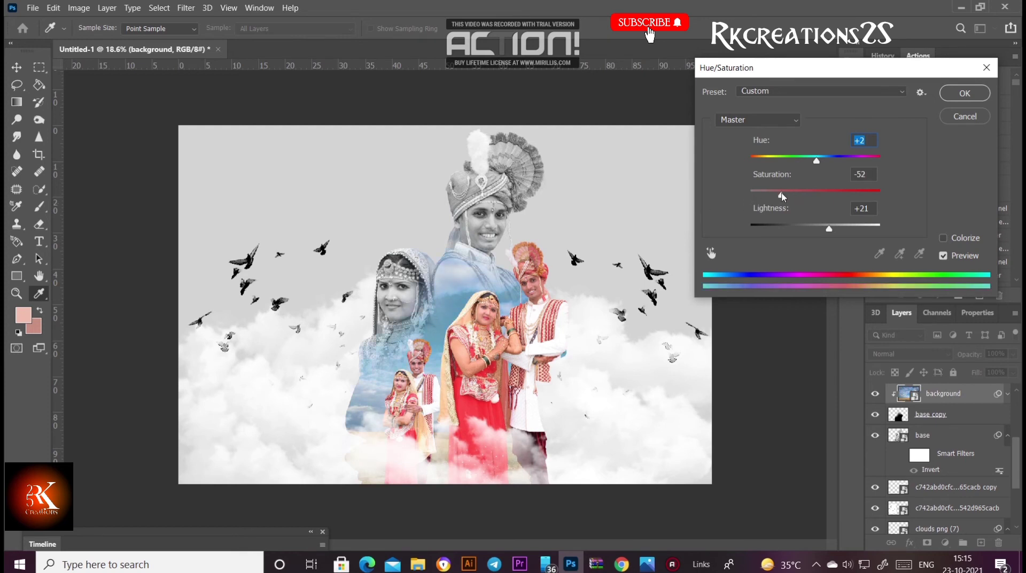
{"action": "key", "text": "Tab"}
{"action": "left_click", "coordinate": [964, 93]}
{"action": "key", "text": "ctrl+0"}
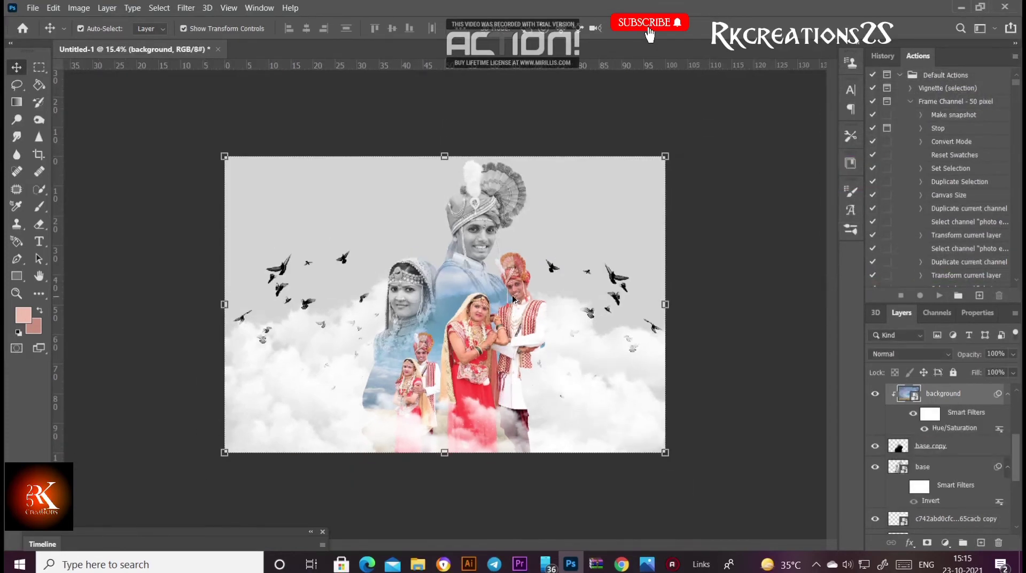
{"action": "key", "text": "ctrl+0"}
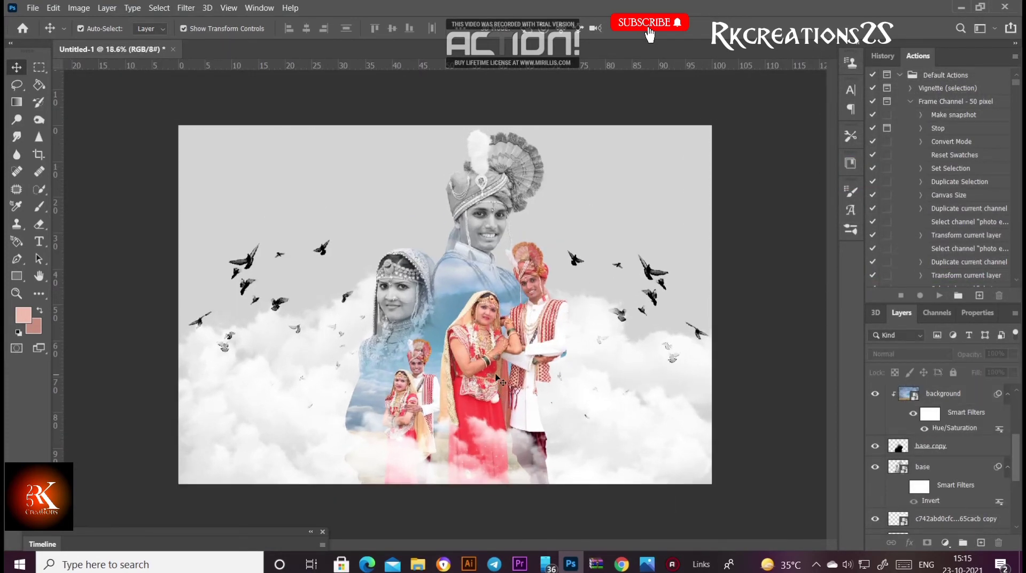
{"action": "left_click", "coordinate": [497, 377]}
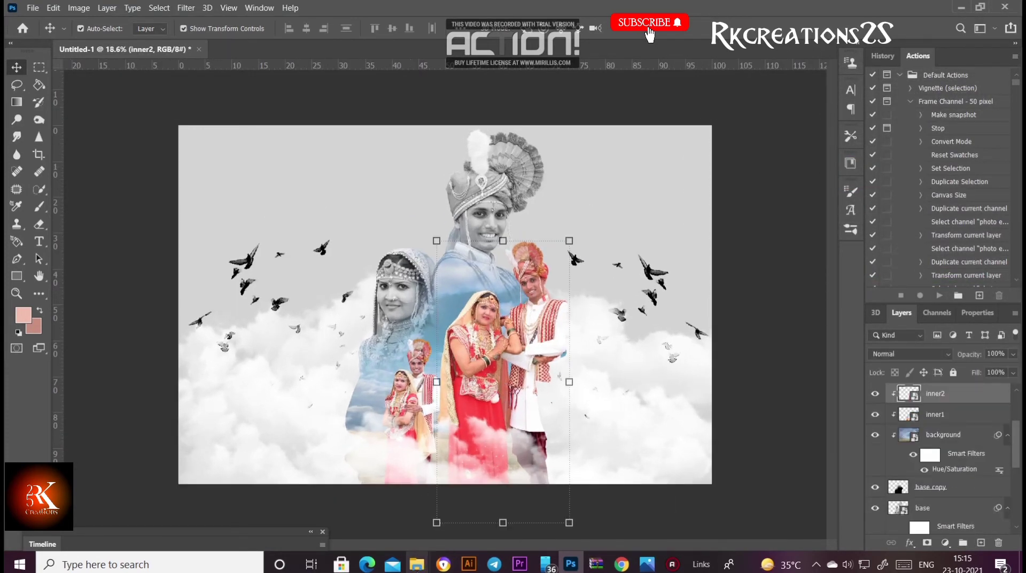
Find the lens flare PNG in the backgroud materiyals folder and drag it into Photoshop.
{"action": "right_click", "coordinate": [416, 564]}
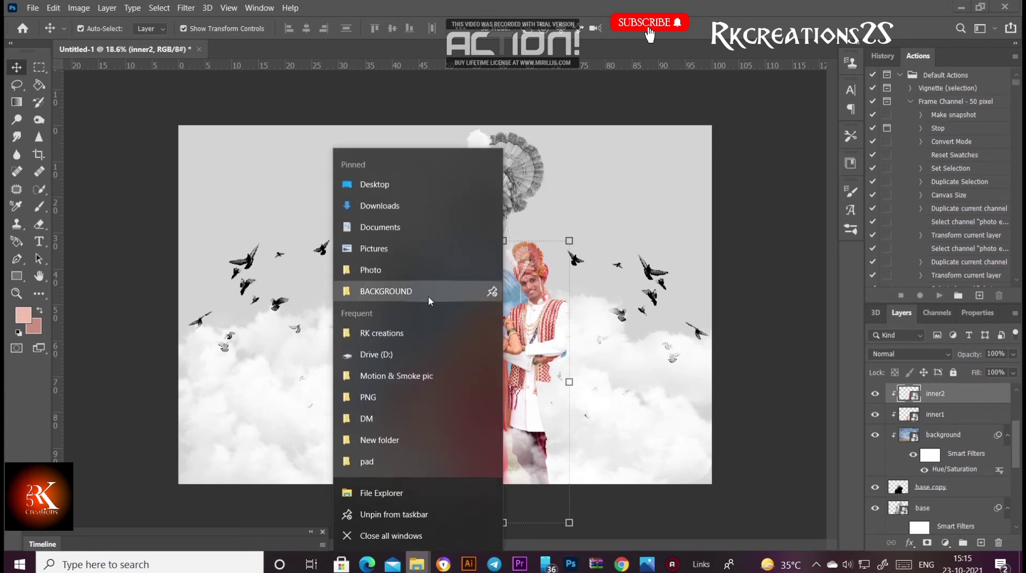
{"action": "left_click", "coordinate": [428, 296]}
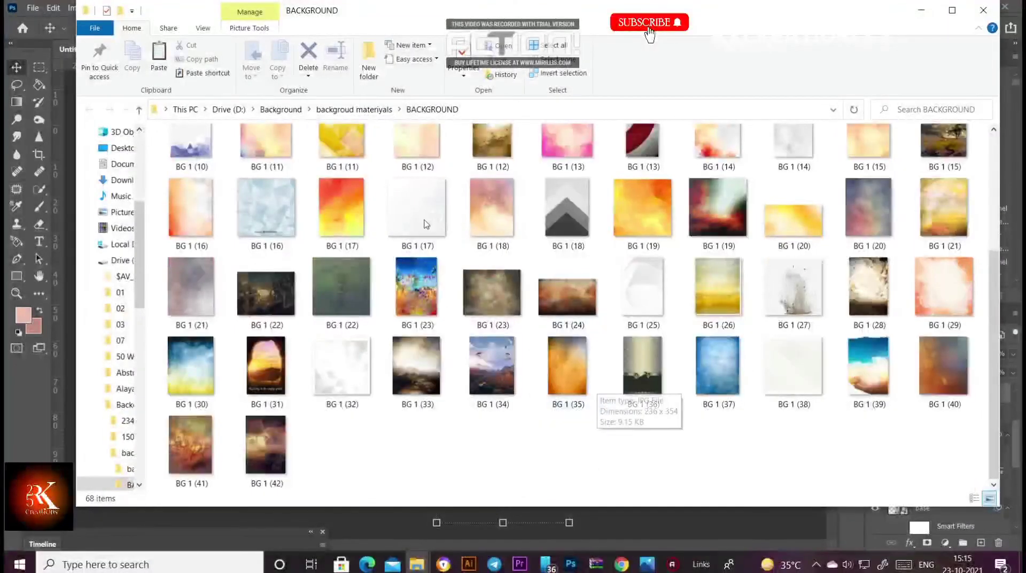
{"action": "key", "text": "alt+Up"}
{"action": "scroll", "coordinate": [587, 299], "scroll_direction": "down", "scroll_amount": 5}
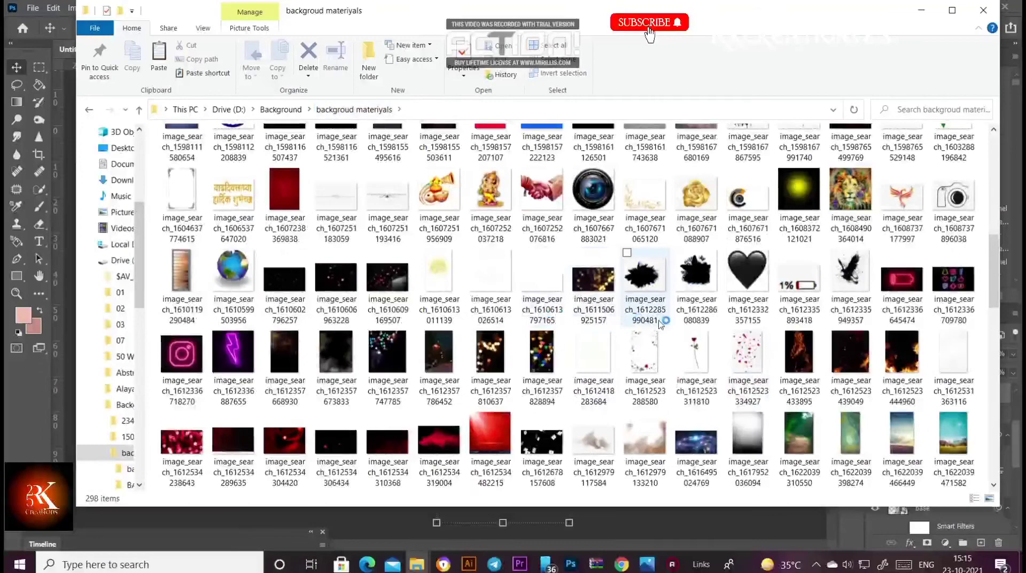
{"action": "scroll", "coordinate": [667, 331], "scroll_direction": "down", "scroll_amount": 5}
{"action": "scroll", "coordinate": [742, 370], "scroll_direction": "down", "scroll_amount": 5}
{"action": "scroll", "coordinate": [526, 374], "scroll_direction": "up", "scroll_amount": 5}
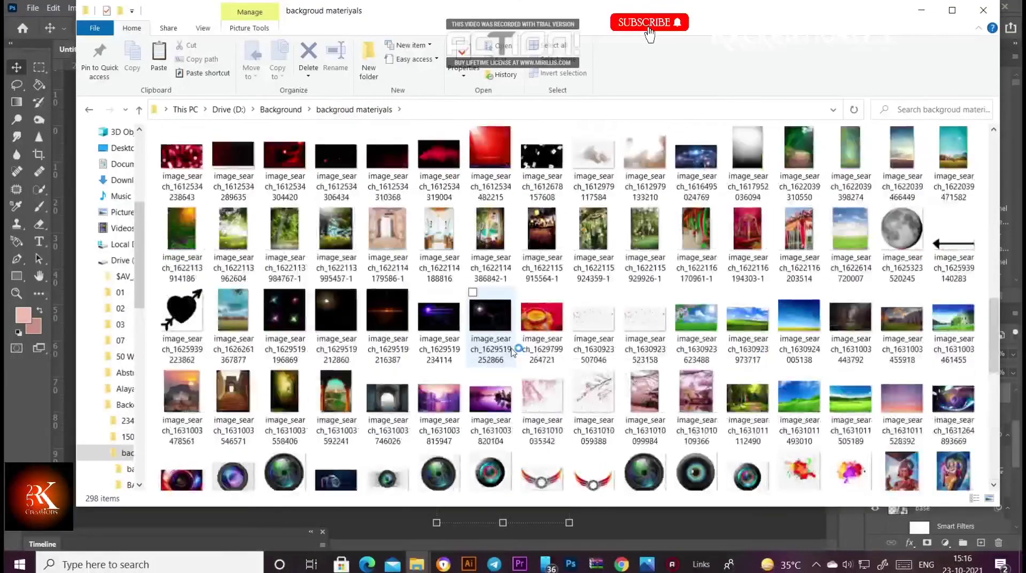
{"action": "scroll", "coordinate": [424, 349], "scroll_direction": "up", "scroll_amount": 5}
{"action": "scroll", "coordinate": [614, 332], "scroll_direction": "down", "scroll_amount": 10}
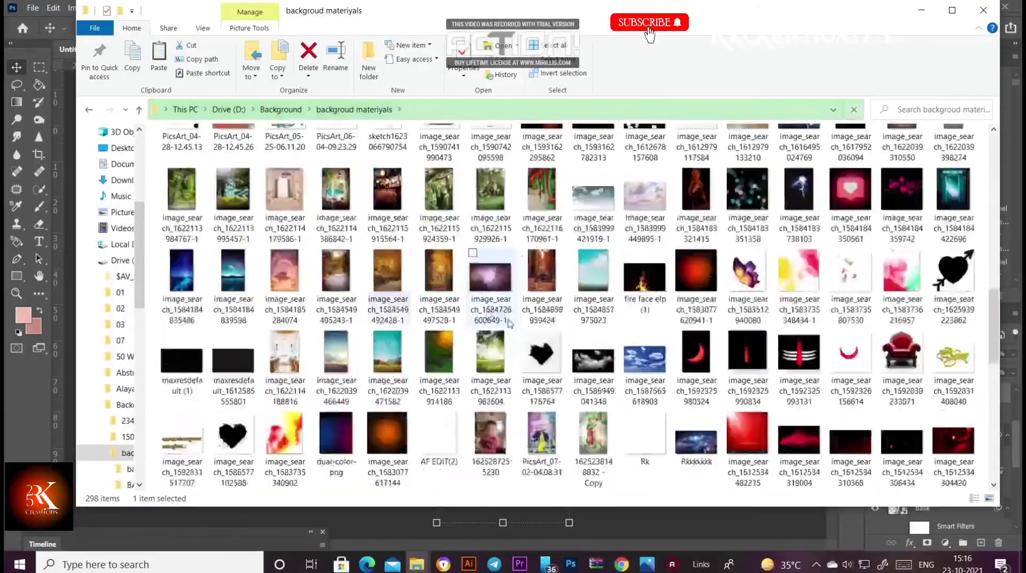
{"action": "scroll", "coordinate": [775, 342], "scroll_direction": "down", "scroll_amount": 10}
{"action": "left_click", "coordinate": [864, 351]}
{"action": "mouse_move", "coordinate": [758, 451]}
{"action": "left_mouse_down"}
{"action": "mouse_move", "coordinate": [566, 545]}
{"action": "mouse_move", "coordinate": [459, 358]}
{"action": "left_mouse_up"}
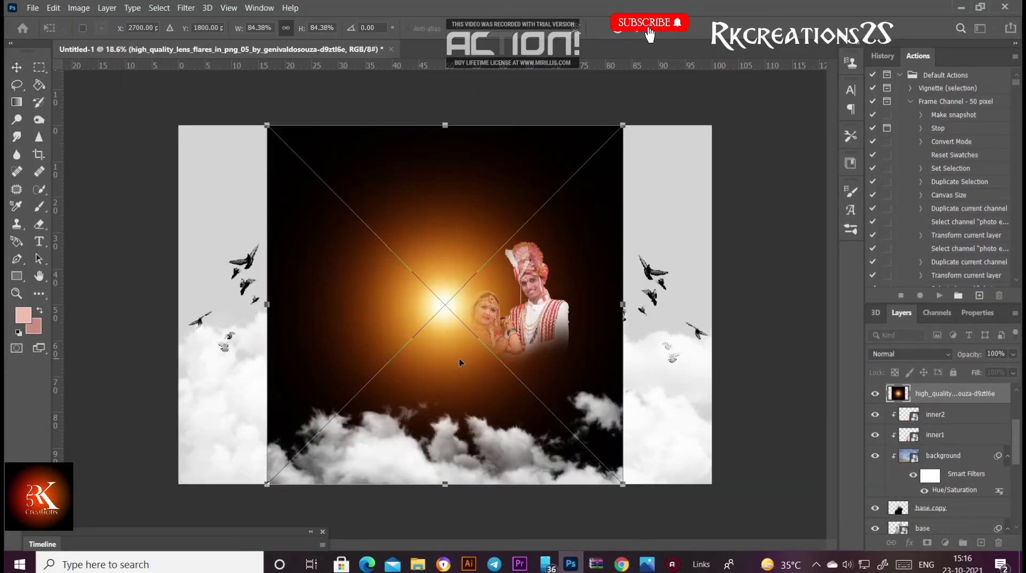
Blend the lens flare in Screen mode, place it over the couple, and move it below inner2.
{"action": "left_click", "coordinate": [933, 362]}
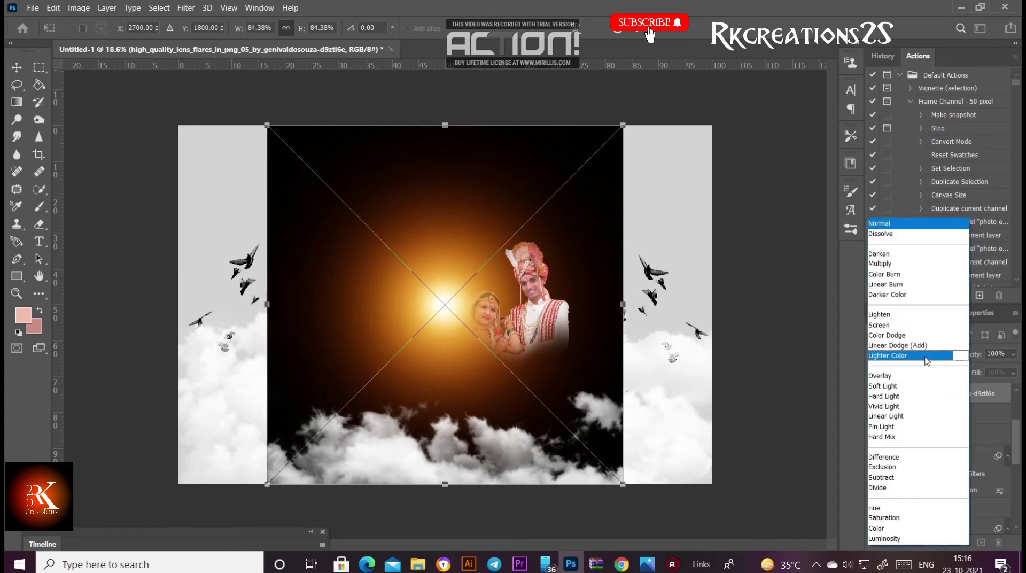
{"action": "left_click", "coordinate": [887, 323]}
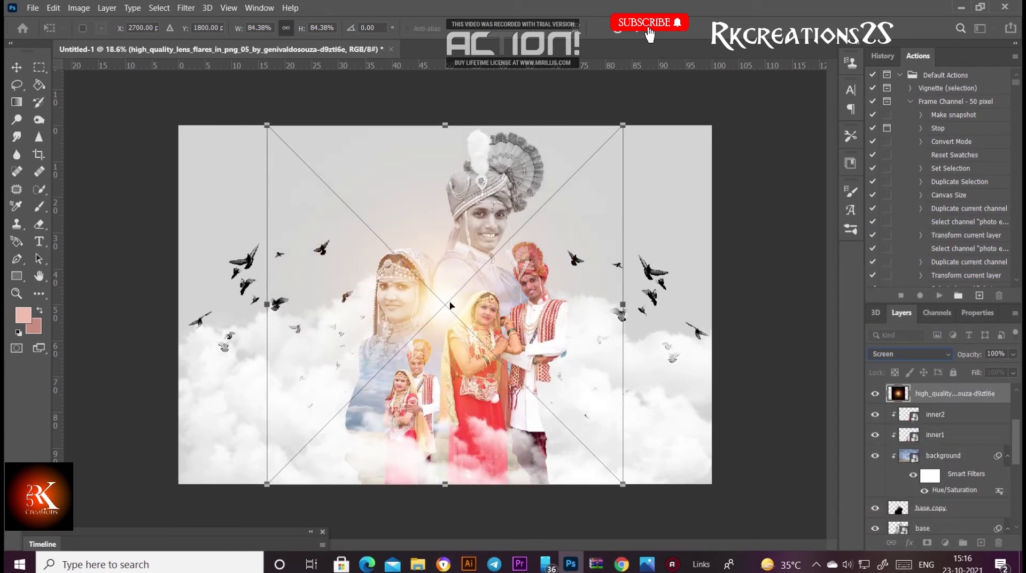
{"action": "left_click_drag", "start_coordinate": [450, 305], "coordinate": [494, 434]}
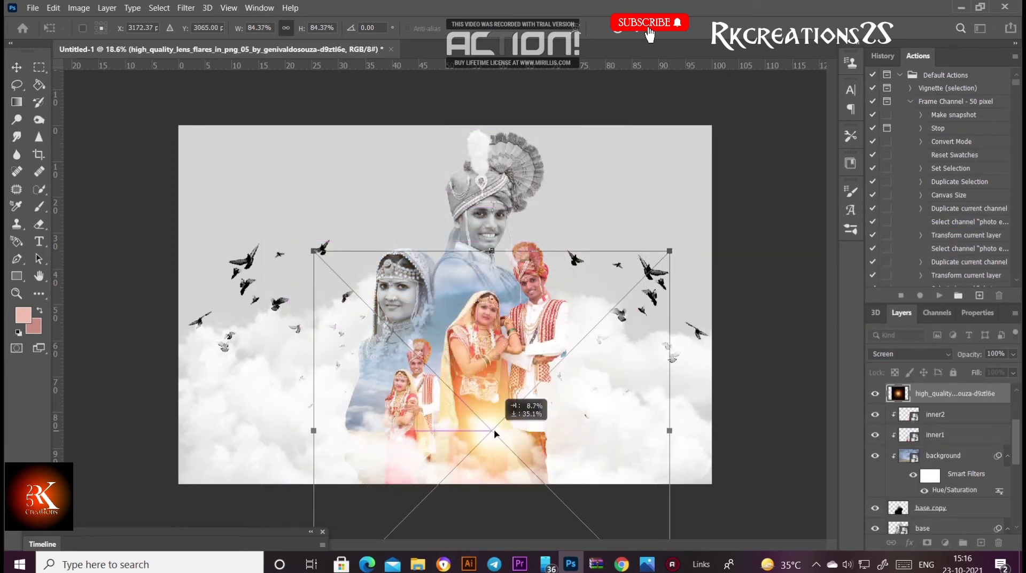
{"action": "mouse_move", "coordinate": [950, 396]}
{"action": "left_mouse_down"}
{"action": "mouse_move", "coordinate": [949, 446]}
{"action": "mouse_move", "coordinate": [951, 416]}
{"action": "mouse_move", "coordinate": [958, 424]}
{"action": "mouse_move", "coordinate": [907, 427]}
{"action": "left_mouse_up"}
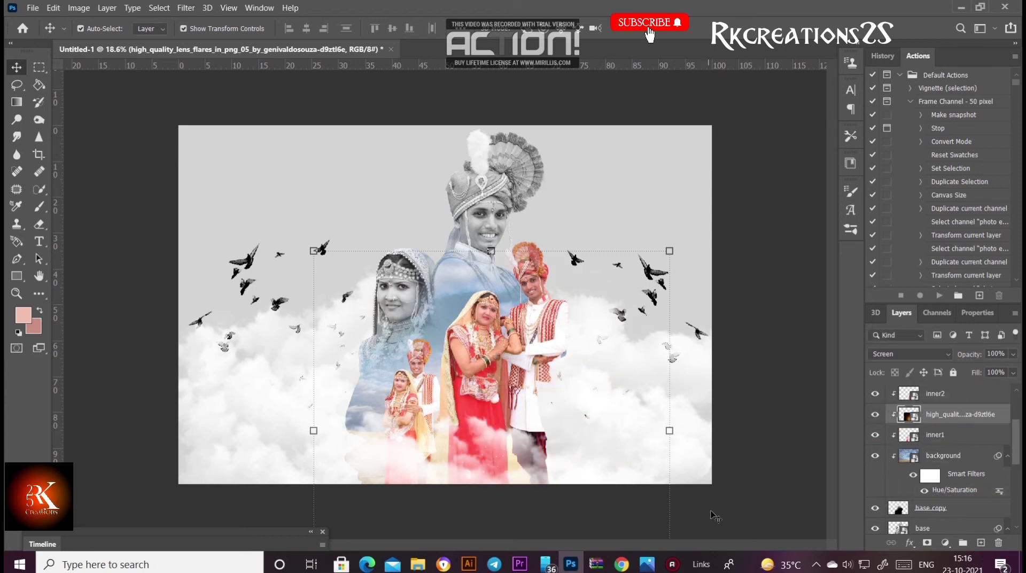
Scale the flare to about 95% and move it up over the couple.
{"action": "key", "text": "ctrl+minus"}
{"action": "key", "text": "ctrl+minus"}
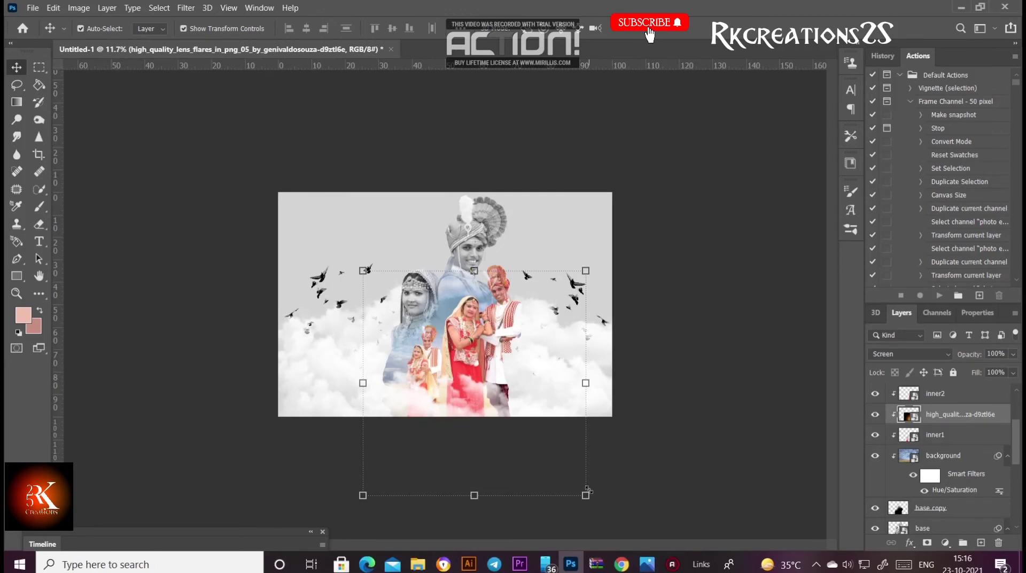
{"action": "left_click_drag", "start_coordinate": [587, 489], "coordinate": [615, 524]}
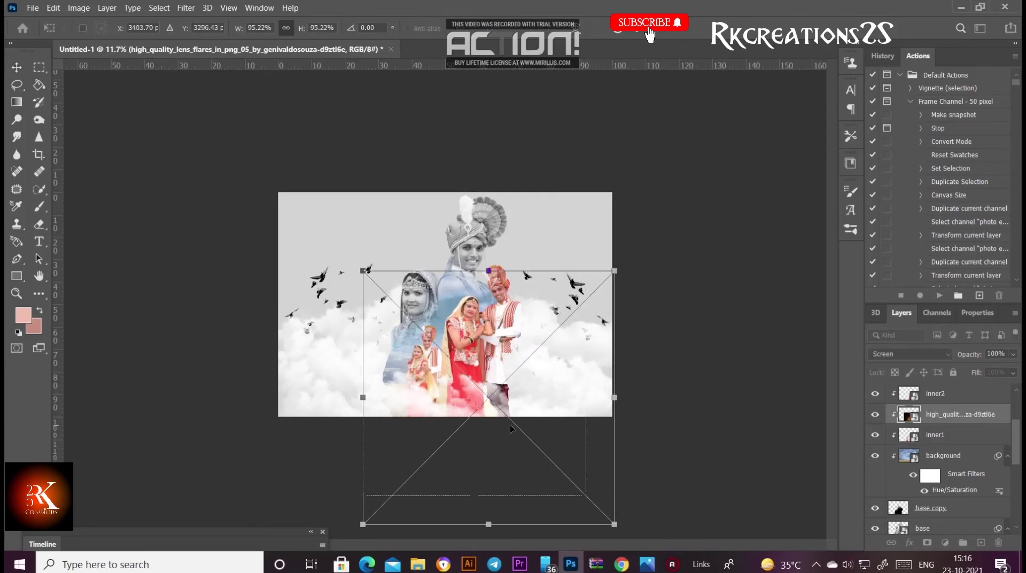
{"action": "left_click_drag", "start_coordinate": [487, 398], "coordinate": [491, 349]}
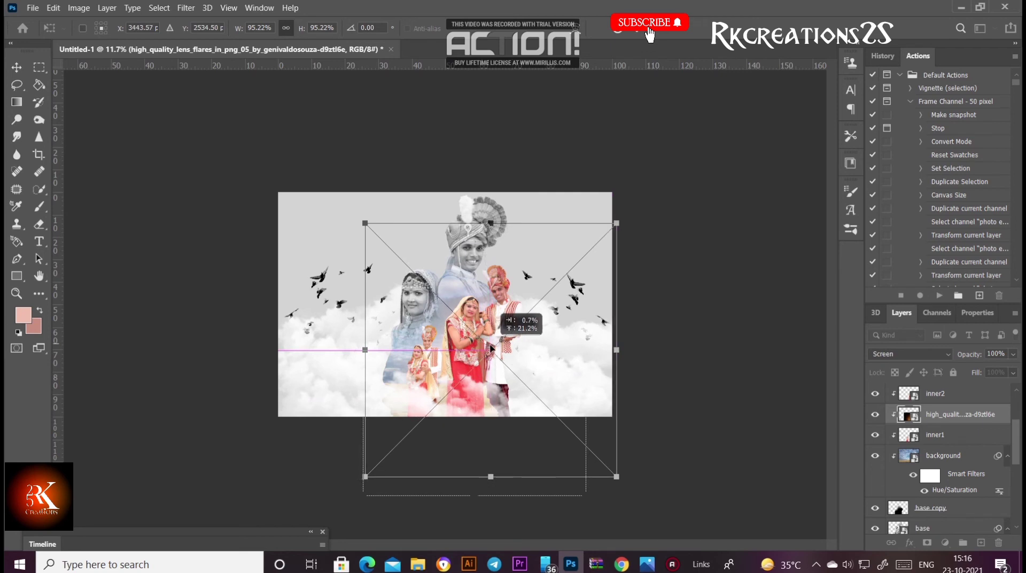
{"action": "key", "text": "Return"}
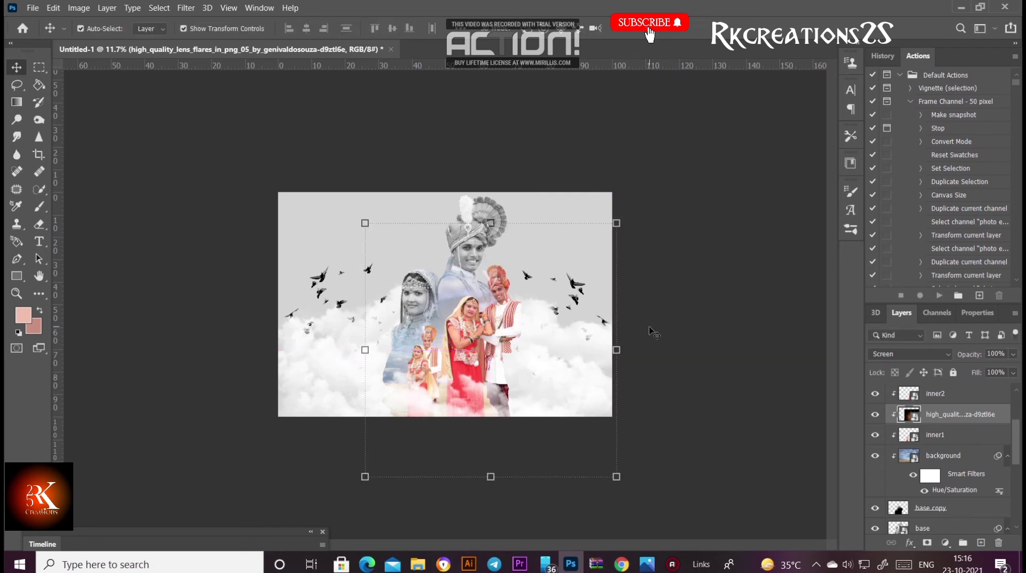
{"action": "left_click", "coordinate": [659, 321]}
Duplicate the flare layer, move the copy just above Background, and clip inner2 to the layer below.
{"action": "left_click", "coordinate": [934, 422]}
{"action": "key", "text": "ctrl+j"}
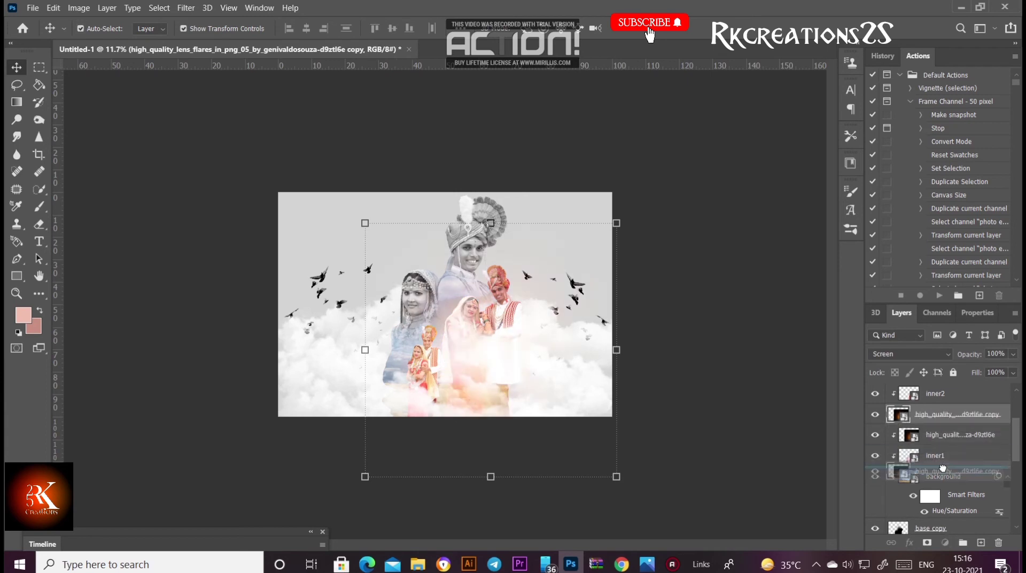
{"action": "left_click_drag", "start_coordinate": [941, 415], "coordinate": [945, 472]}
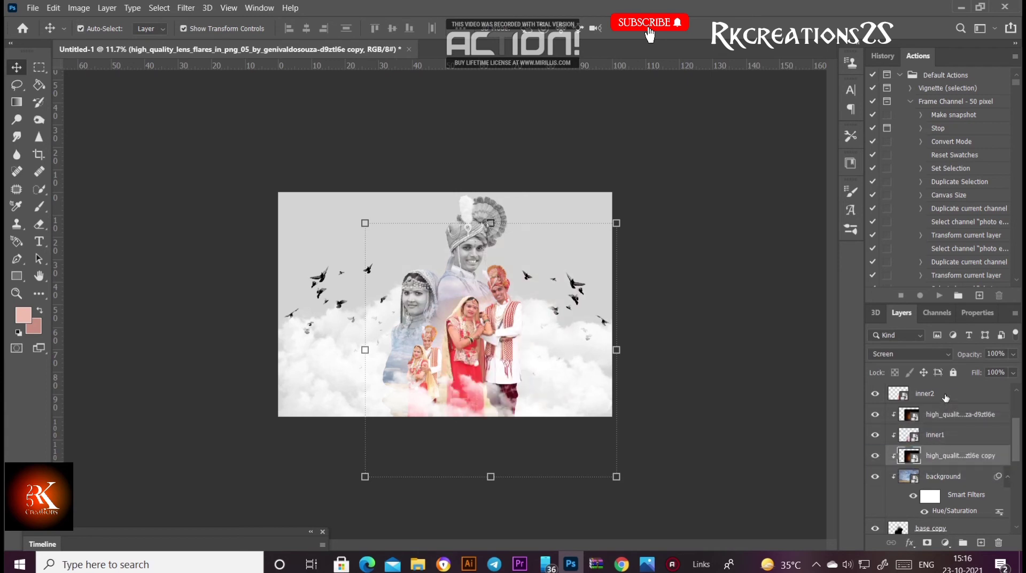
{"action": "right_click", "coordinate": [946, 397]}
{"action": "left_click", "coordinate": [818, 298]}
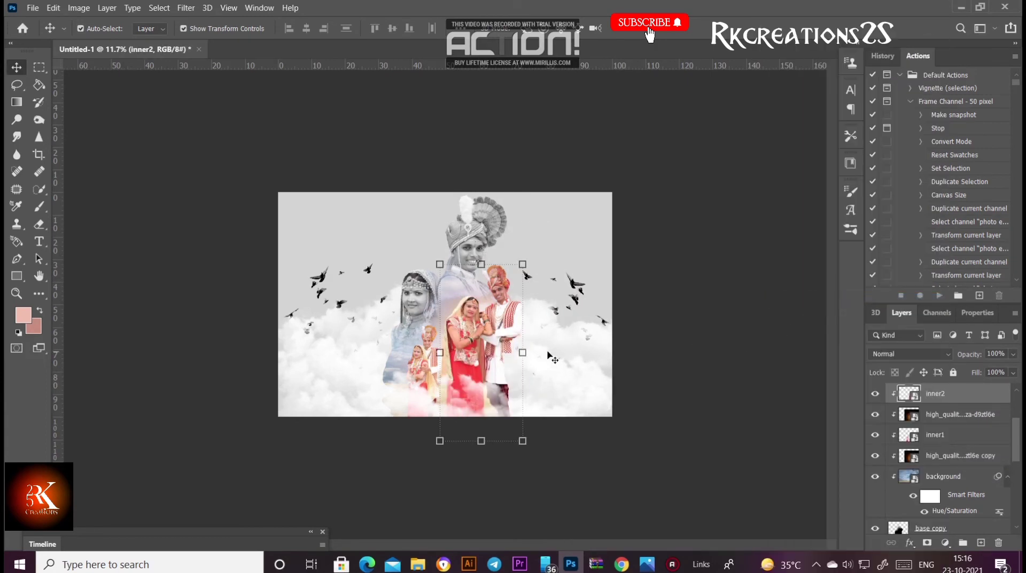
Enlarge the flare copy to about 122% and shift it up and left.
{"action": "left_click", "coordinate": [948, 457]}
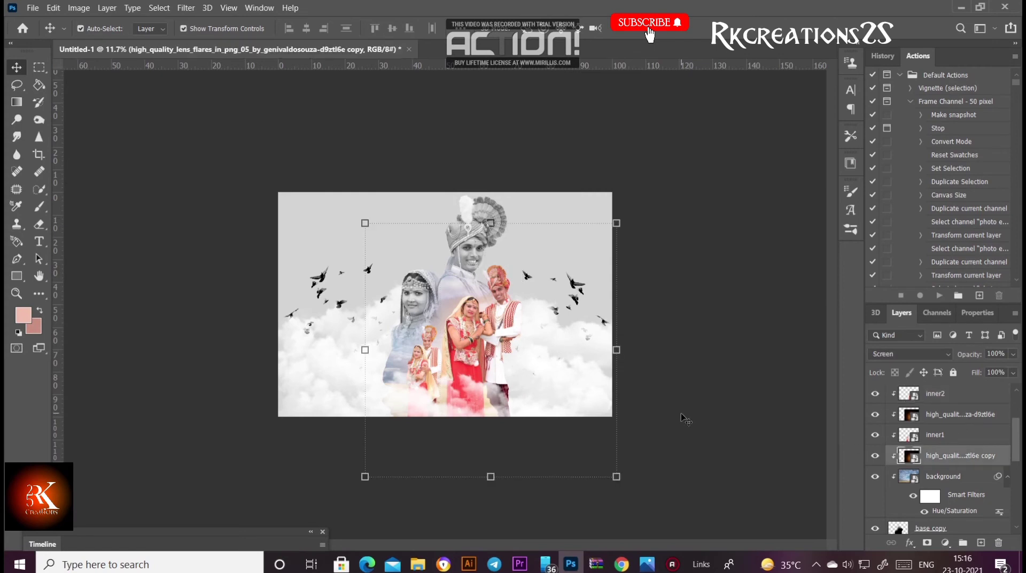
{"action": "key", "text": "ctrl"}
{"action": "mouse_move", "coordinate": [472, 293]}
{"action": "left_mouse_down"}
{"action": "mouse_move", "coordinate": [418, 259]}
{"action": "mouse_move", "coordinate": [412, 233]}
{"action": "left_mouse_up"}
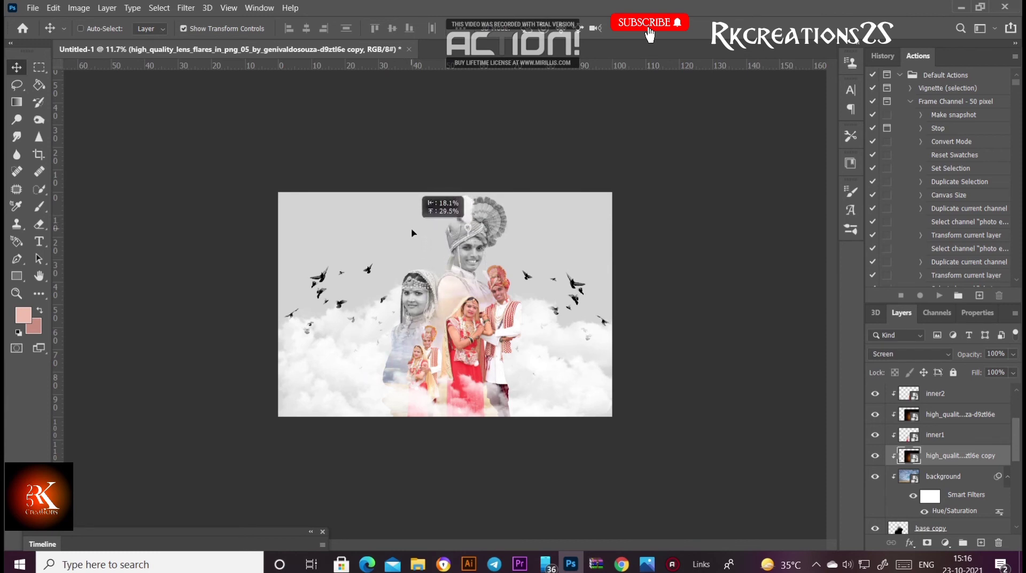
{"action": "left_click_drag", "start_coordinate": [413, 232], "coordinate": [412, 233]}
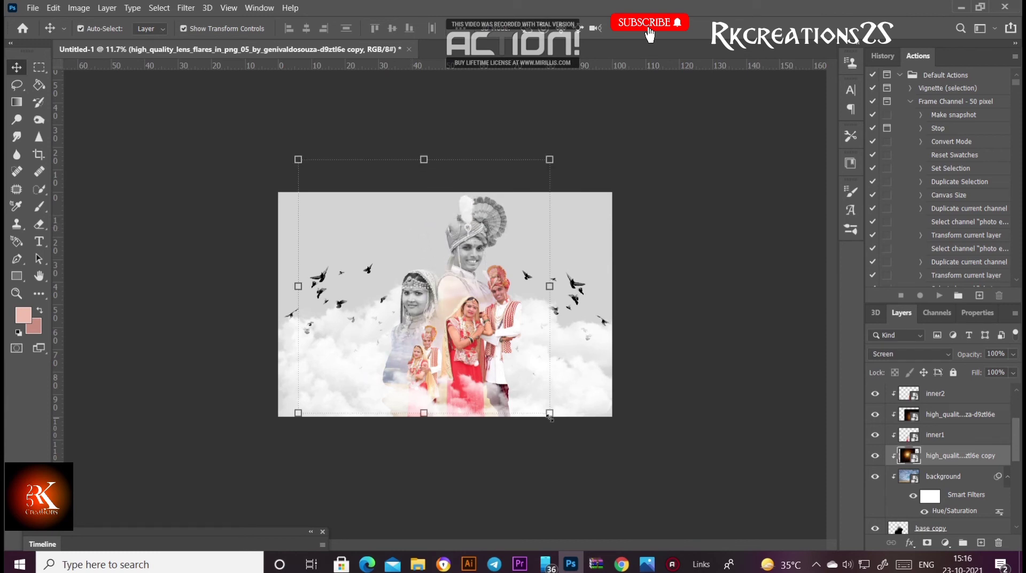
{"action": "left_click_drag", "start_coordinate": [549, 413], "coordinate": [619, 484]}
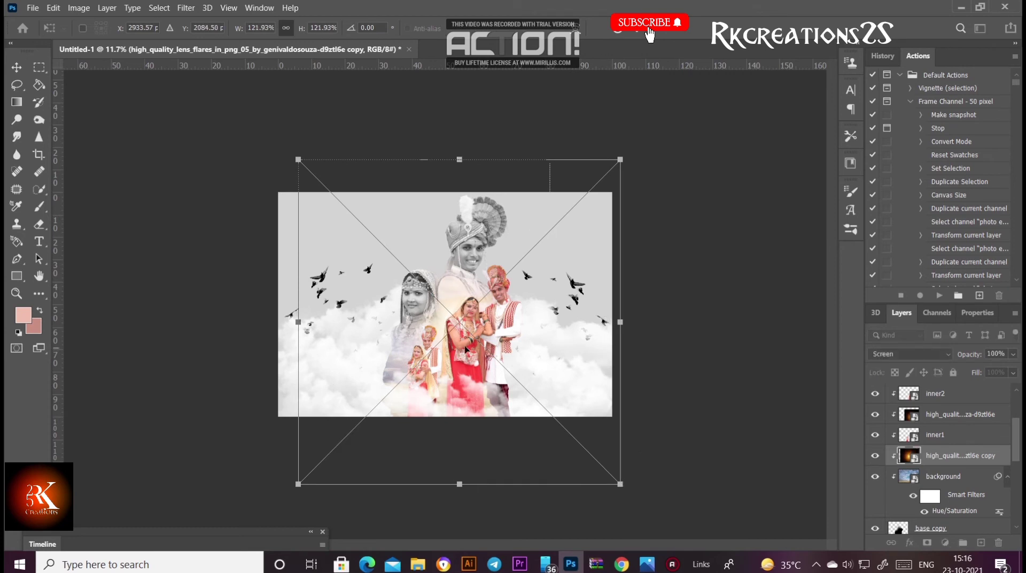
{"action": "left_click_drag", "start_coordinate": [465, 349], "coordinate": [424, 305]}
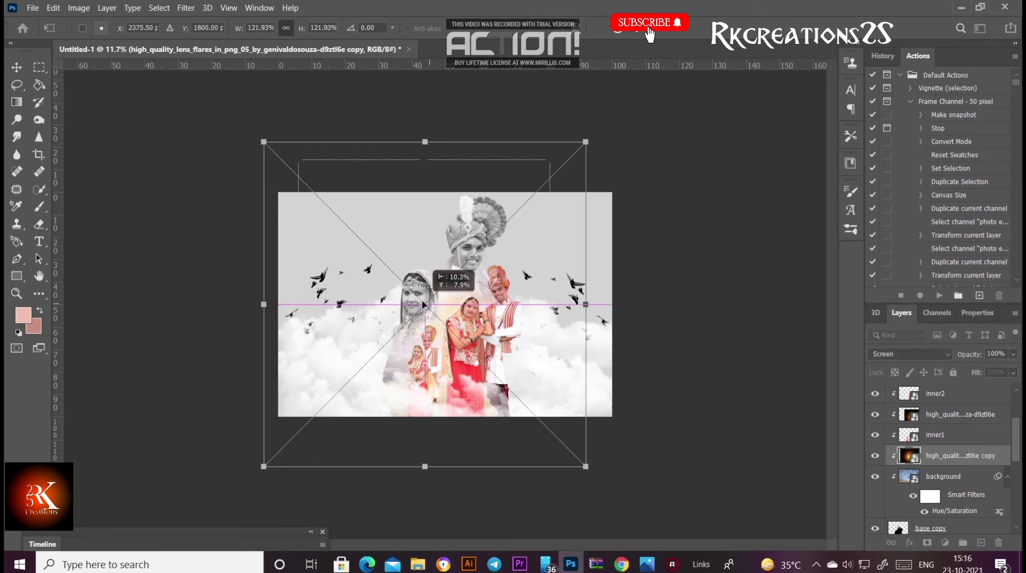
{"action": "key", "text": "Return"}
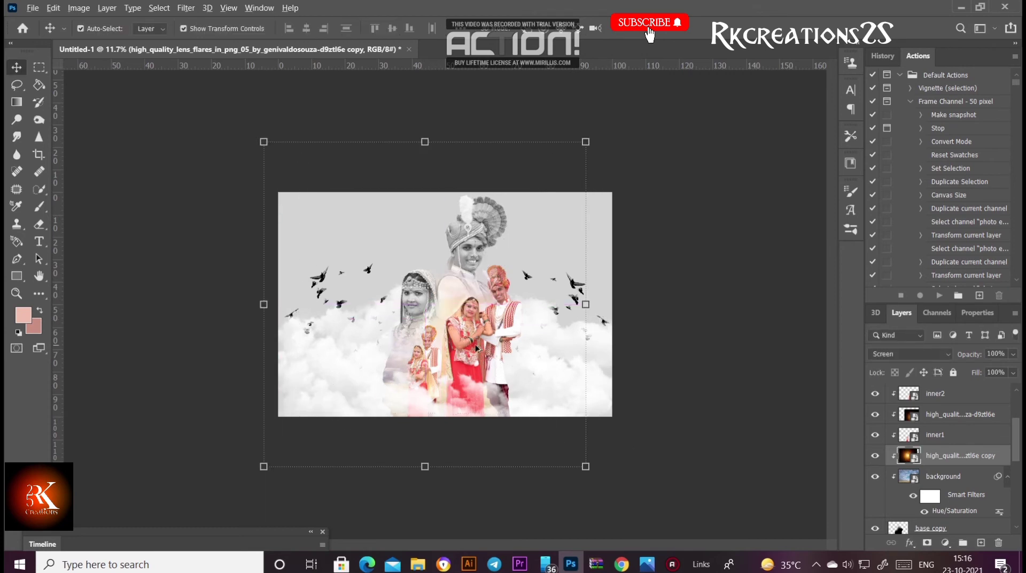
Lower the original lens-flare layer's opacity to 35%.
{"action": "scroll", "coordinate": [444, 304], "scroll_direction": "up", "scroll_amount": 2}
{"action": "scroll", "coordinate": [475, 347], "scroll_direction": "down", "scroll_amount": 1}
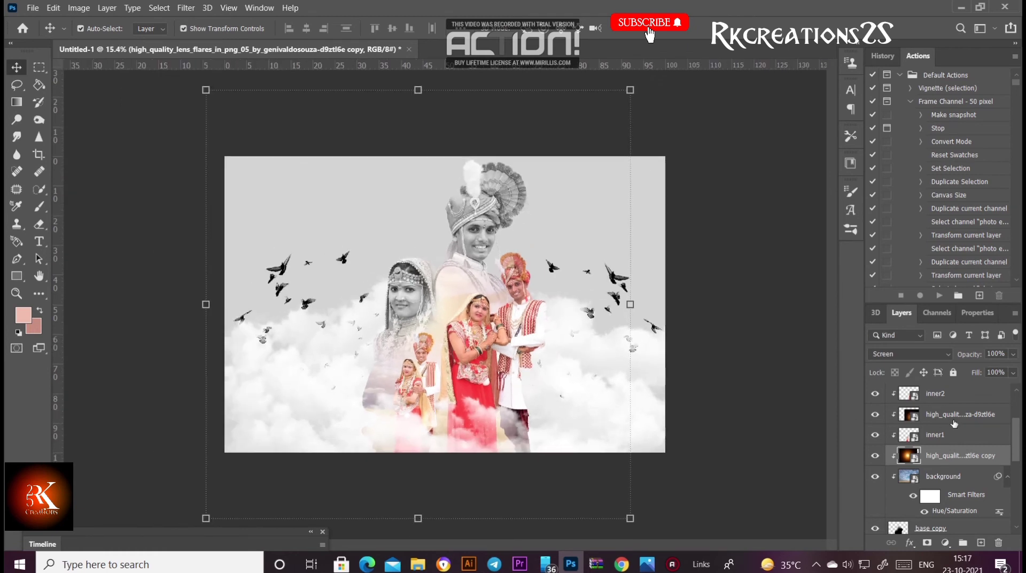
{"action": "left_click", "coordinate": [955, 422]}
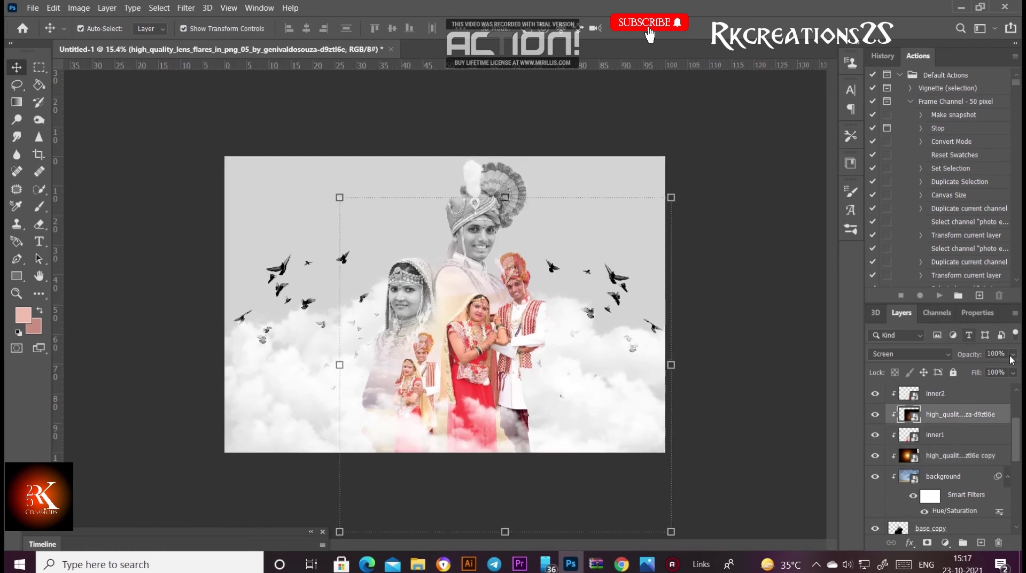
{"action": "left_click", "coordinate": [1013, 373]}
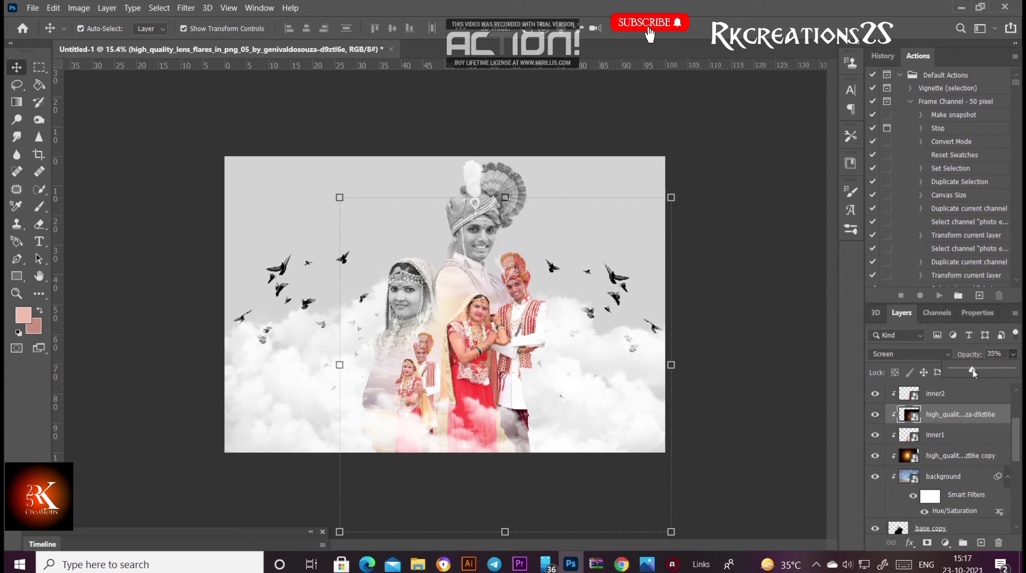
{"action": "left_click", "coordinate": [770, 395]}
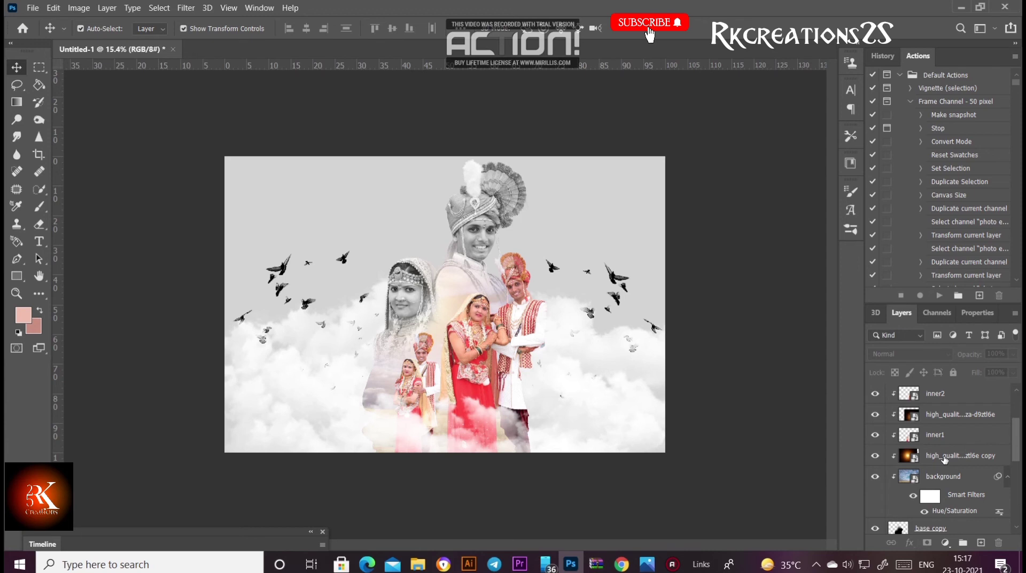
Duplicate the original lens flare, clip the copy, and move it down just above Background.
{"action": "left_click", "coordinate": [945, 459]}
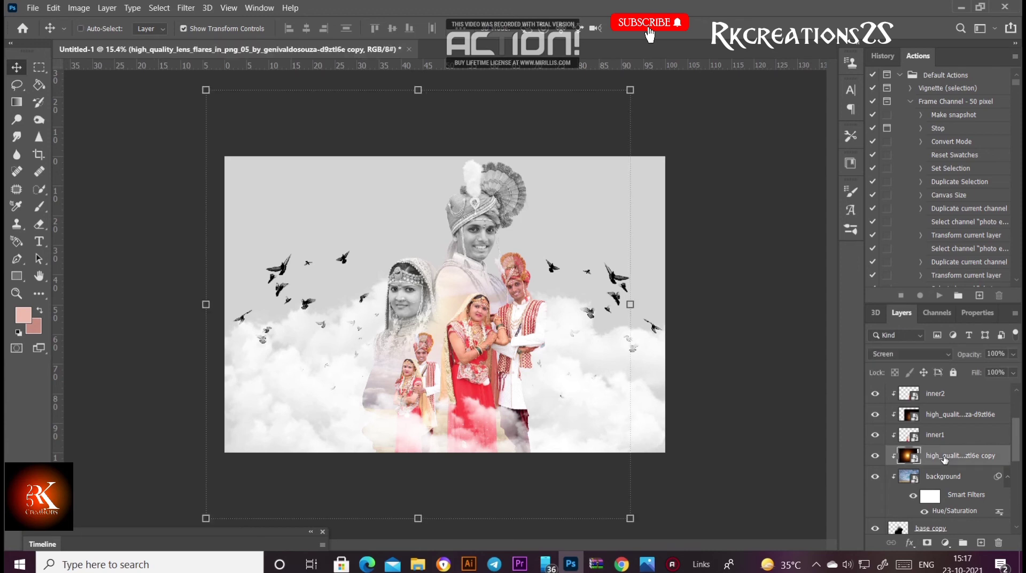
{"action": "scroll", "coordinate": [944, 458], "scroll_direction": "up", "scroll_amount": 1}
{"action": "scroll", "coordinate": [946, 452], "scroll_direction": "up", "scroll_amount": 1}
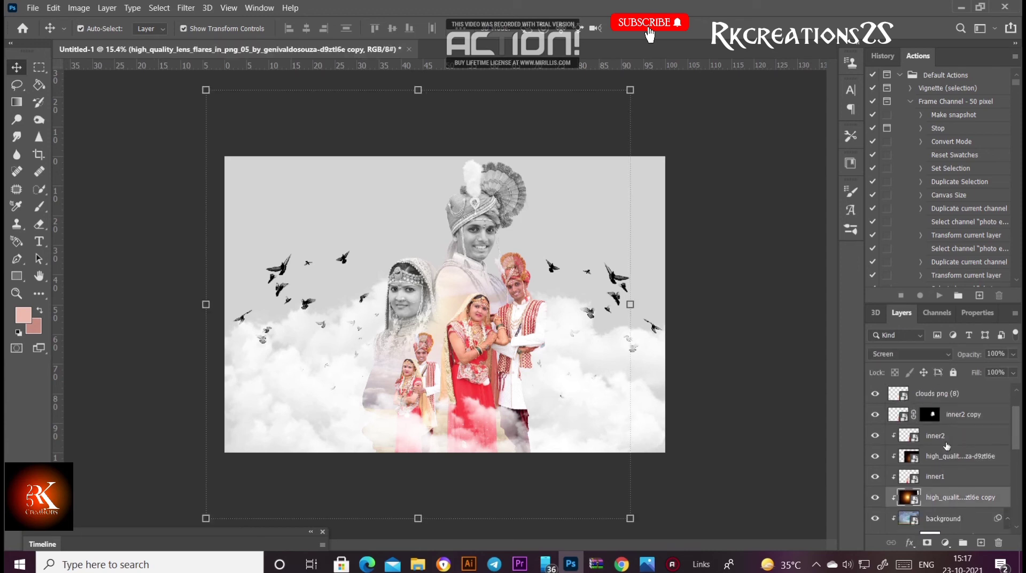
{"action": "left_click", "coordinate": [954, 455]}
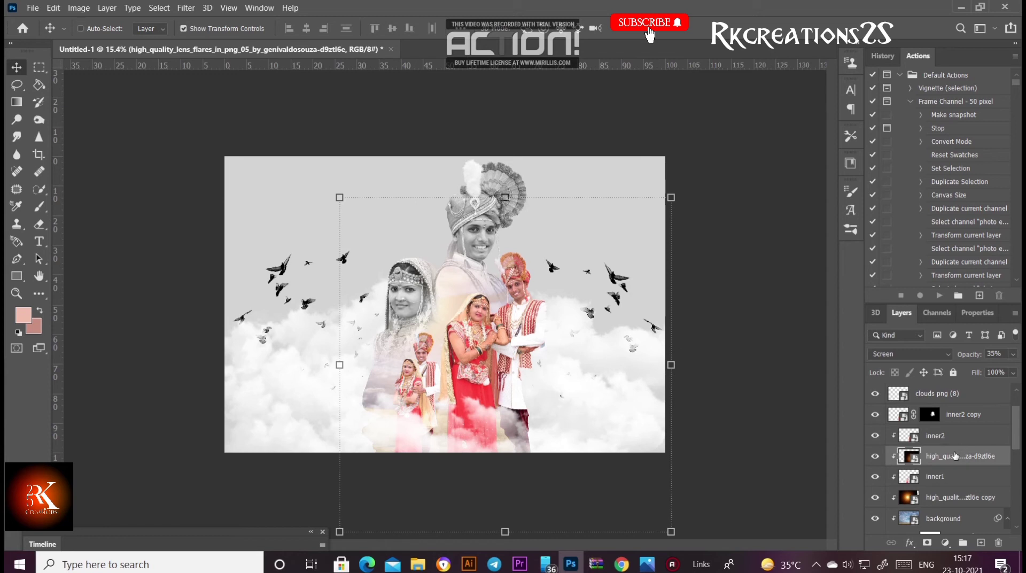
{"action": "key", "text": "ctrl+j"}
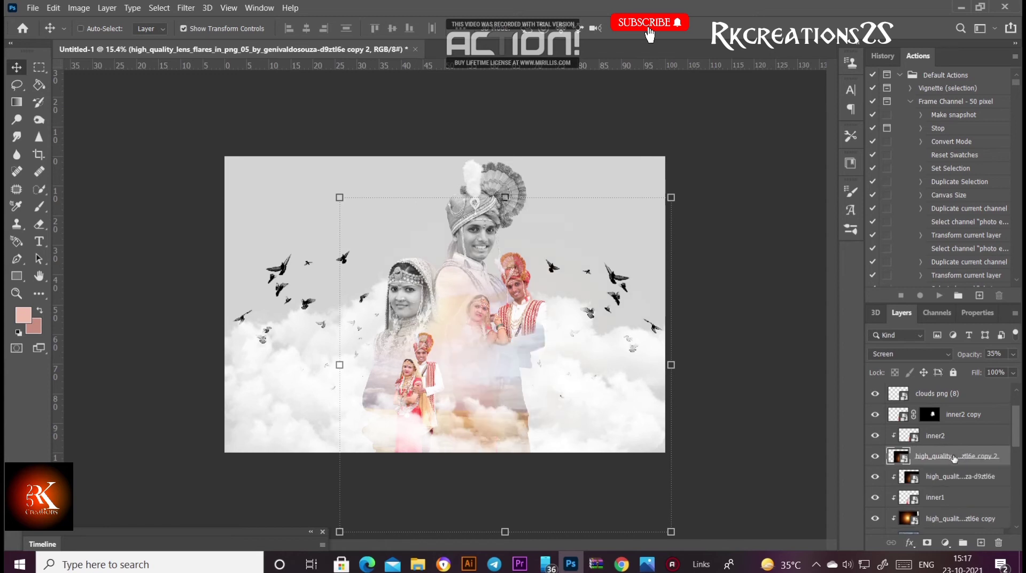
{"action": "key", "text": "ctrl+alt+g"}
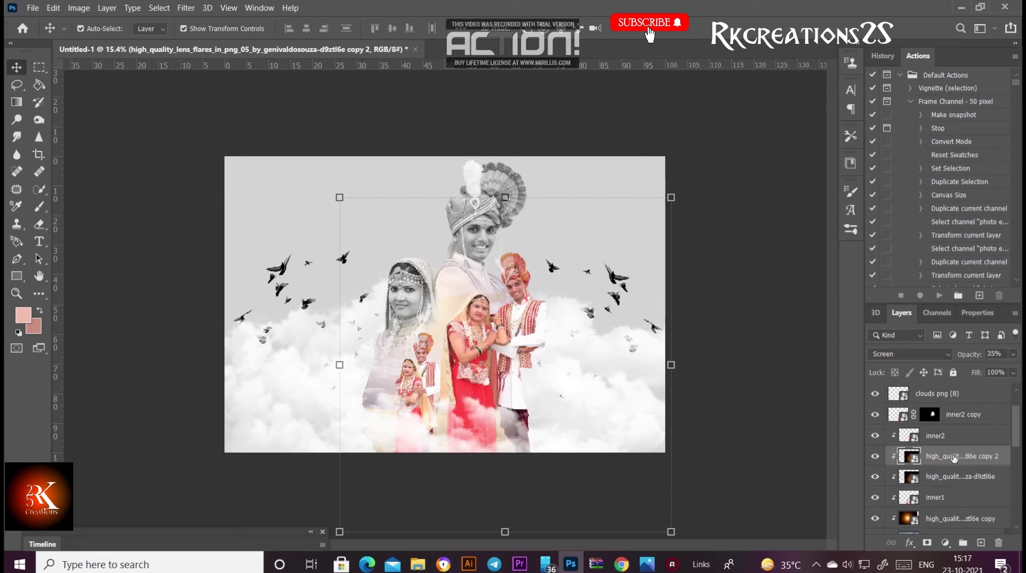
{"action": "left_click_drag", "start_coordinate": [954, 455], "coordinate": [951, 544]}
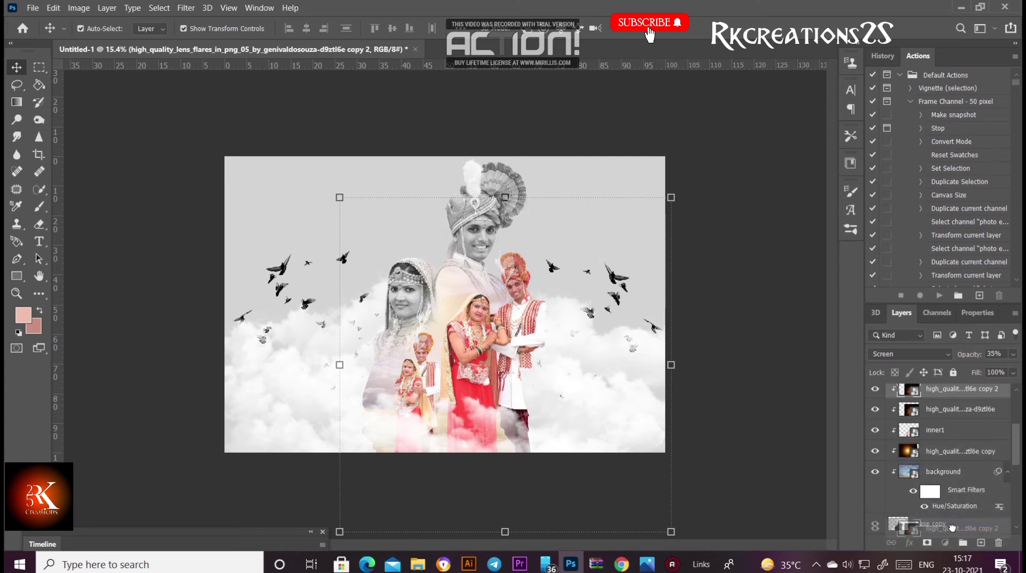
{"action": "left_click_drag", "start_coordinate": [951, 545], "coordinate": [944, 517]}
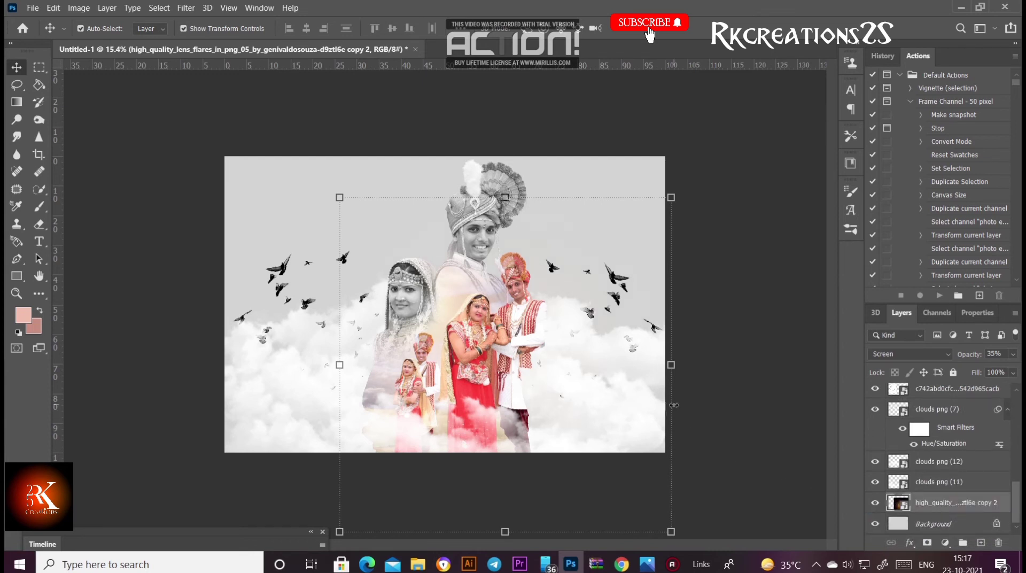
Enlarge that flare copy to about 151% and shift it up-left behind the clouds.
{"action": "mouse_move", "coordinate": [672, 529]}
{"action": "left_mouse_down"}
{"action": "mouse_move", "coordinate": [849, 531]}
{"action": "mouse_move", "coordinate": [832, 522]}
{"action": "left_mouse_up"}
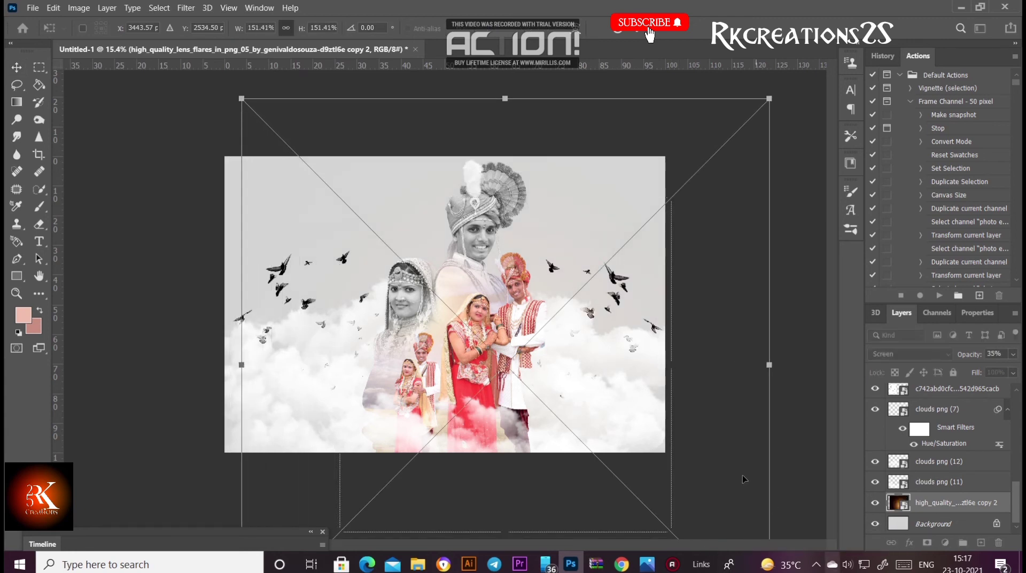
{"action": "left_click_drag", "start_coordinate": [623, 270], "coordinate": [573, 164]}
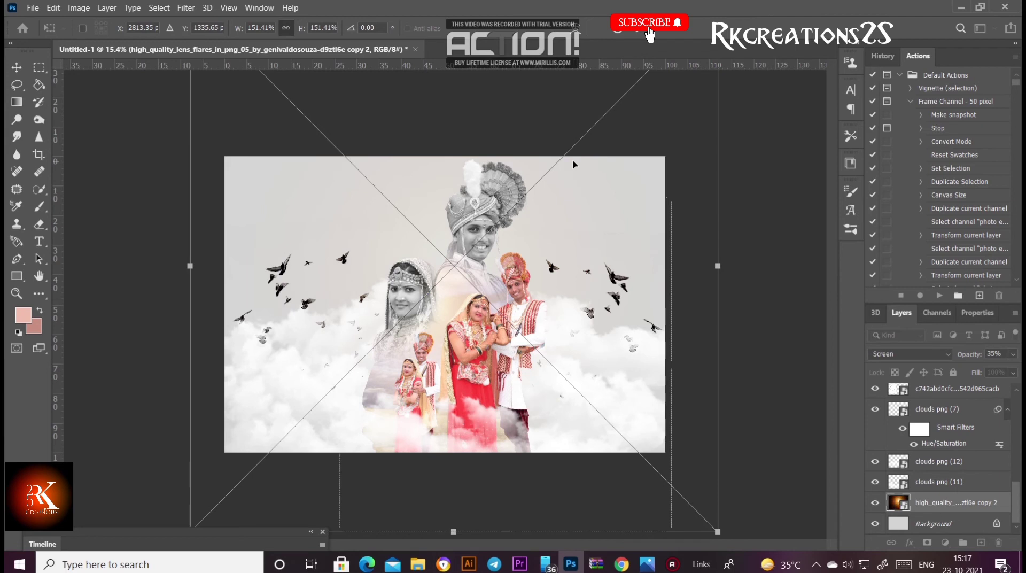
{"action": "key", "text": "Return"}
{"action": "scroll", "coordinate": [732, 281], "scroll_direction": "down", "scroll_amount": 1}
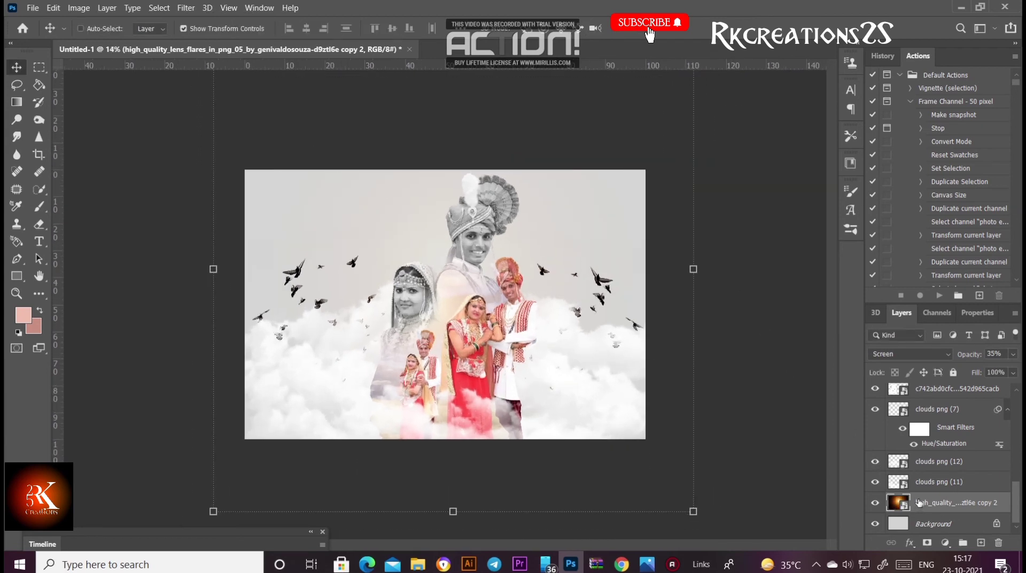
Recolour the lowest flare copy with Hue/Saturation set to Hue +27, Saturation +100.
{"action": "key", "text": "ctrl+u"}
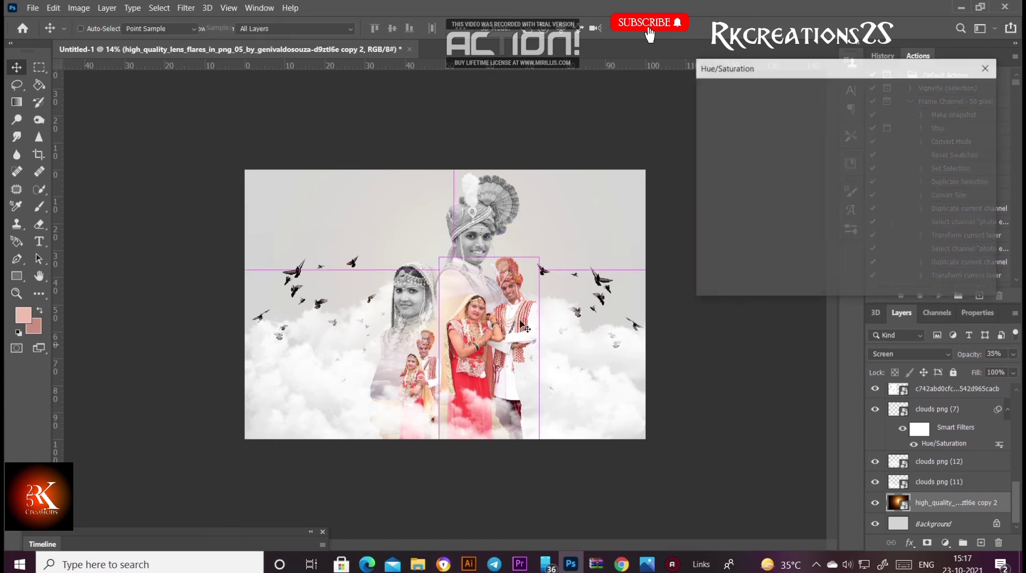
{"action": "mouse_move", "coordinate": [816, 196]}
{"action": "left_mouse_down"}
{"action": "mouse_move", "coordinate": [827, 197]}
{"action": "mouse_move", "coordinate": [818, 196]}
{"action": "left_mouse_up"}
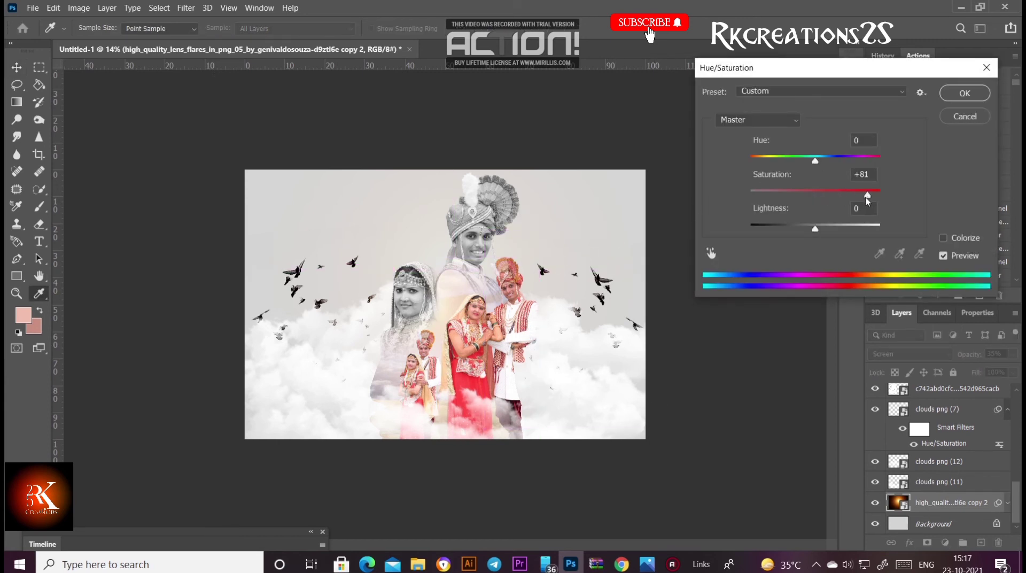
{"action": "left_click", "coordinate": [835, 202]}
{"action": "mouse_move", "coordinate": [815, 161]}
{"action": "left_mouse_down"}
{"action": "mouse_move", "coordinate": [860, 160]}
{"action": "mouse_move", "coordinate": [845, 161]}
{"action": "left_mouse_up"}
{"action": "left_click", "coordinate": [845, 161]}
{"action": "left_click_drag", "start_coordinate": [891, 196], "coordinate": [910, 194]}
{"action": "left_click_drag", "start_coordinate": [836, 162], "coordinate": [832, 160]}
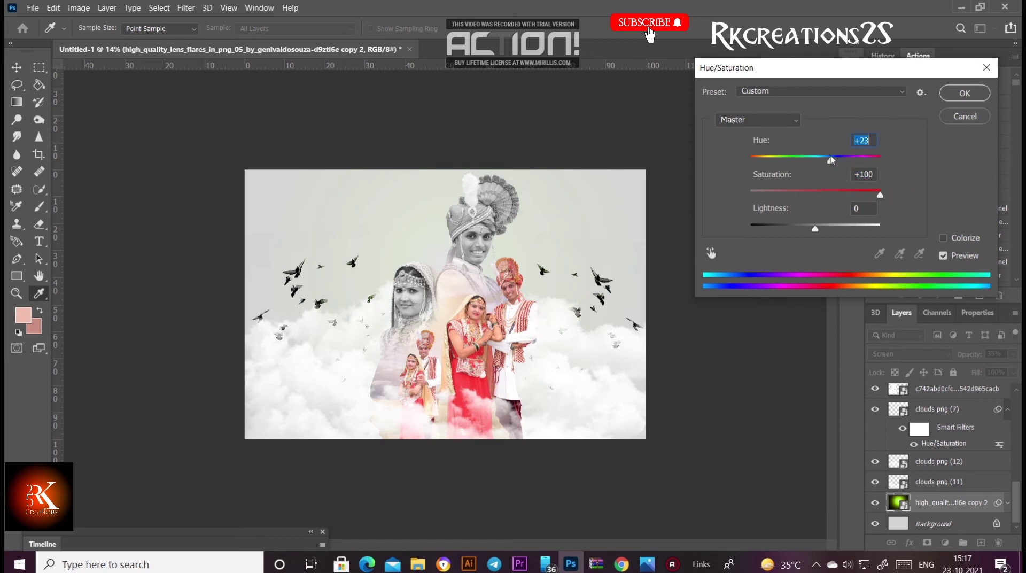
{"action": "left_click", "coordinate": [951, 98]}
{"action": "key", "text": "v"}
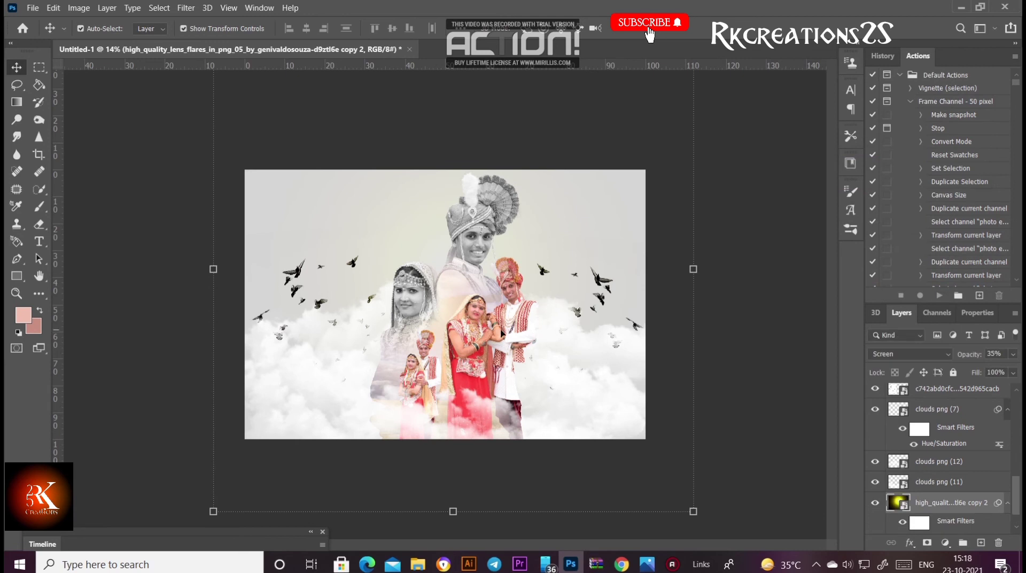
Zoom the composite and select the inner2 copy, then the inner1 layer.
{"action": "key", "text": "ctrl+plus"}
{"action": "key", "text": "ctrl+plus"}
{"action": "key", "text": "ctrl+minus"}
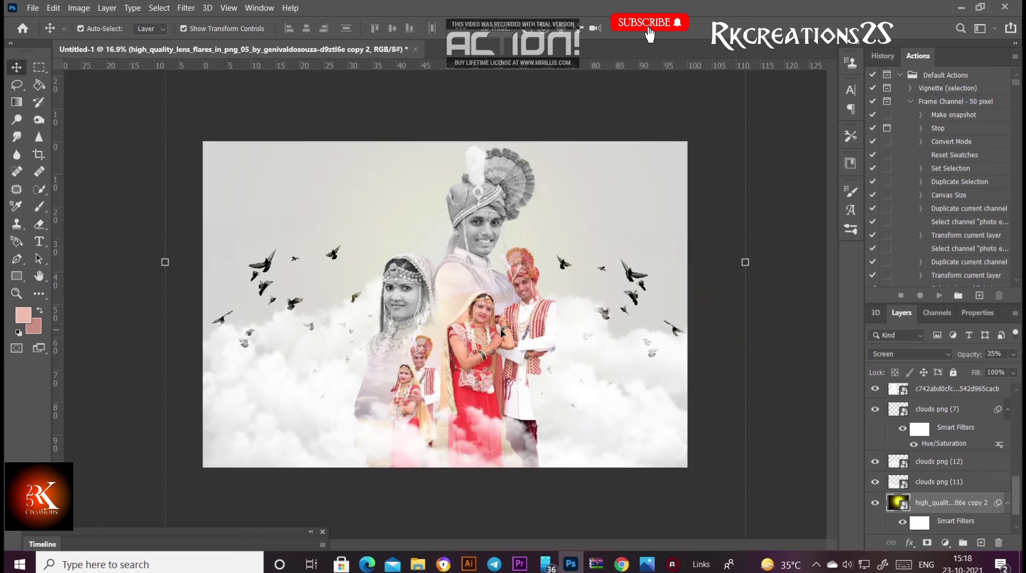
{"action": "scroll", "coordinate": [501, 332], "scroll_direction": "down", "scroll_amount": 1}
{"action": "scroll", "coordinate": [924, 454], "scroll_direction": "down", "scroll_amount": 1}
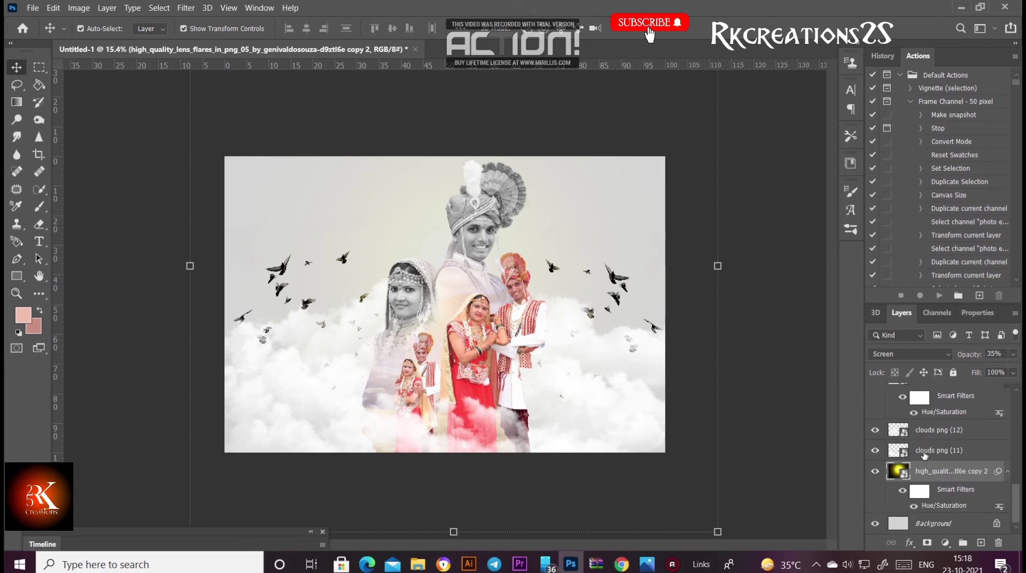
{"action": "left_click", "coordinate": [749, 351]}
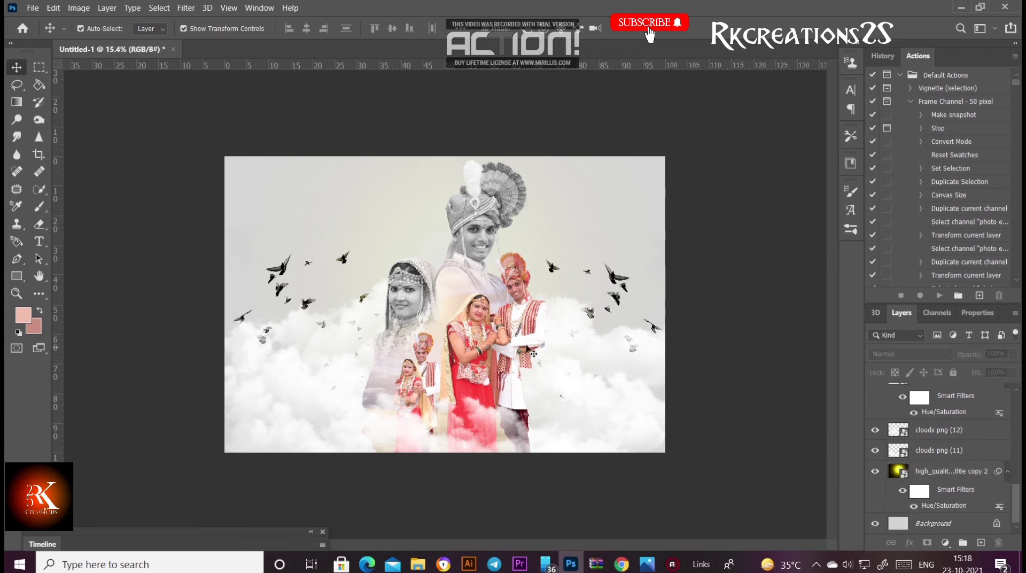
{"action": "left_click", "coordinate": [527, 320]}
{"action": "scroll", "coordinate": [908, 433], "scroll_direction": "down", "scroll_amount": 1}
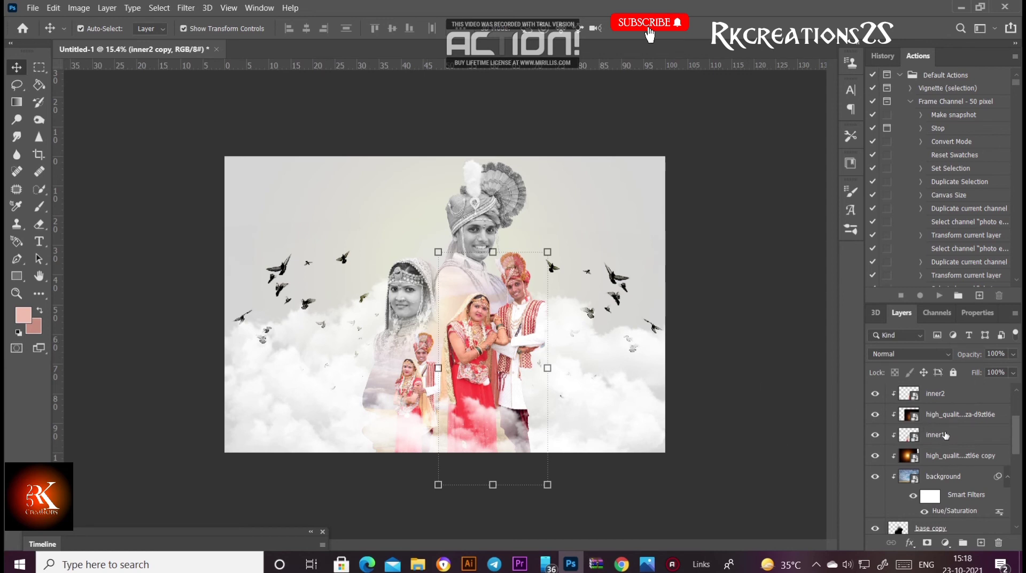
{"action": "scroll", "coordinate": [946, 435], "scroll_direction": "up", "scroll_amount": 1}
{"action": "scroll", "coordinate": [944, 433], "scroll_direction": "down", "scroll_amount": 1}
{"action": "scroll", "coordinate": [941, 429], "scroll_direction": "up", "scroll_amount": 1}
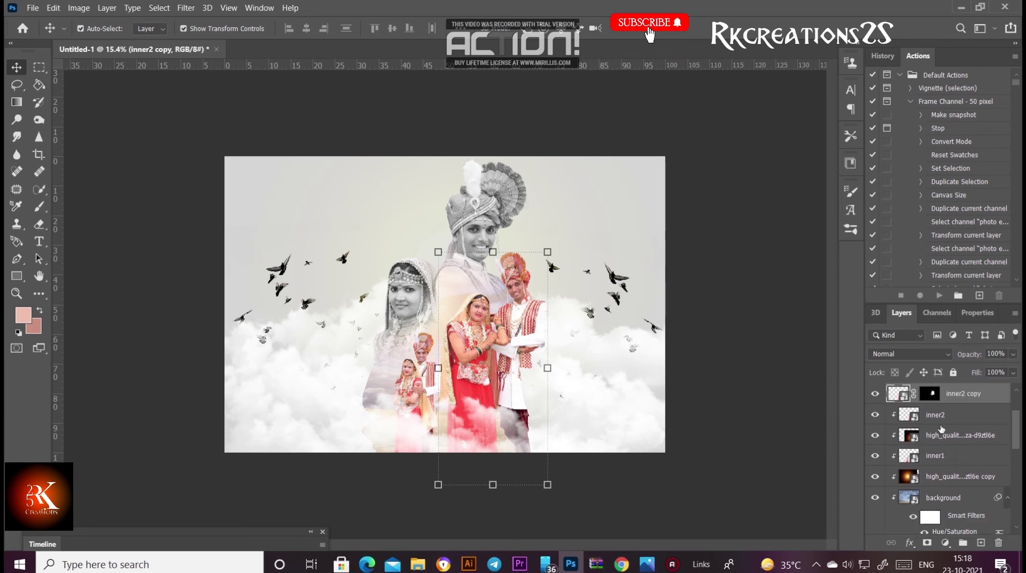
{"action": "left_click", "coordinate": [466, 365]}
{"action": "scroll", "coordinate": [466, 365], "scroll_direction": "up", "scroll_amount": 1}
{"action": "scroll", "coordinate": [465, 365], "scroll_direction": "down", "scroll_amount": 1}
{"action": "scroll", "coordinate": [466, 365], "scroll_direction": "up", "scroll_amount": 1}
In the RK creations folder in File Explorer, select the name 2 and name 1 images.
{"action": "left_click", "coordinate": [418, 564]}
{"action": "mouse_move", "coordinate": [281, 501]}
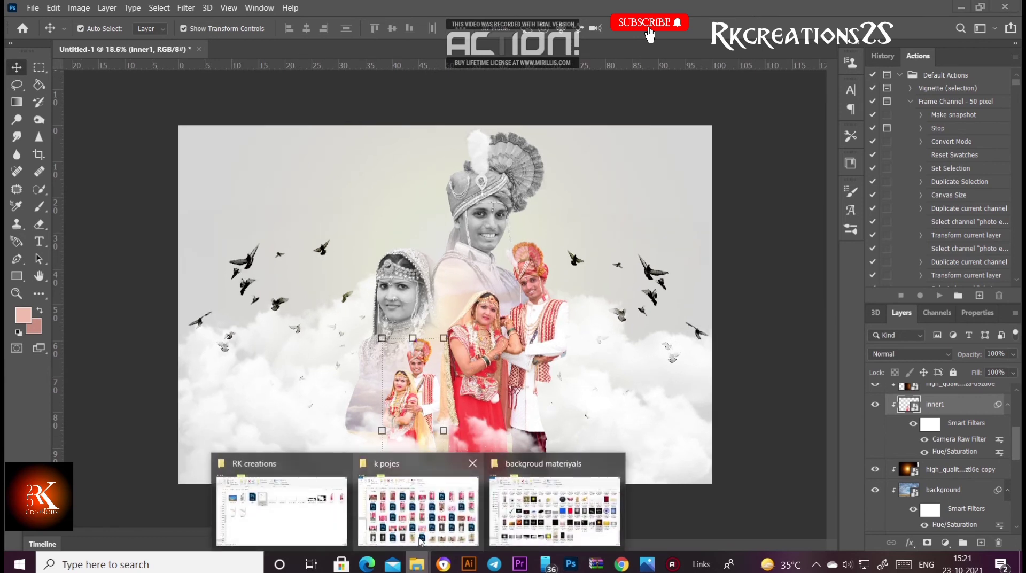
{"action": "left_click", "coordinate": [293, 519]}
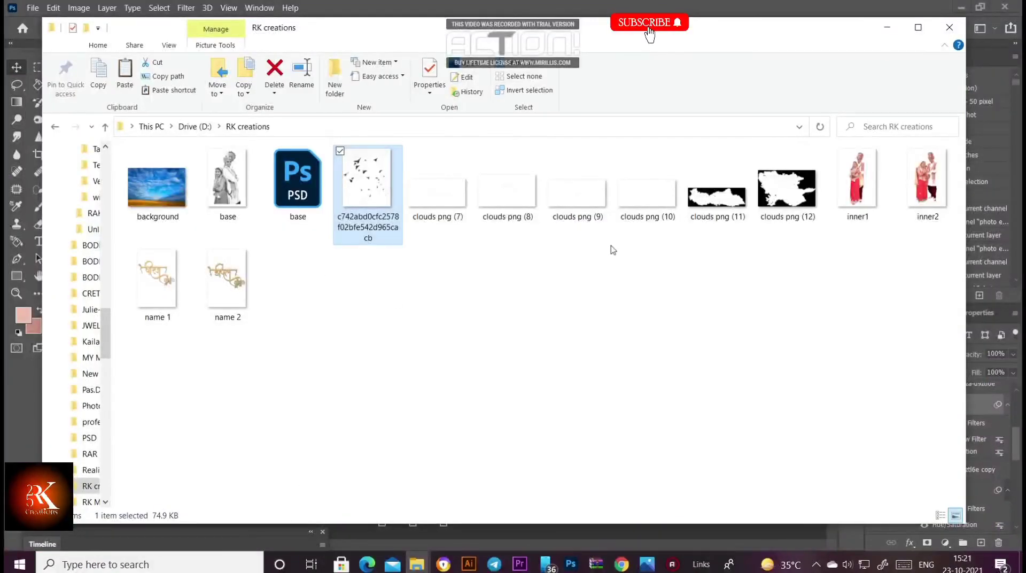
{"action": "left_click", "coordinate": [238, 304]}
{"action": "left_click", "coordinate": [155, 288], "text": "ctrl"}
Drag name 1 and name 2 into the composite, scaling name 2 to about 39% upper-left.
{"action": "mouse_move", "coordinate": [238, 299]}
{"action": "left_mouse_down"}
{"action": "mouse_move", "coordinate": [544, 506]}
{"action": "mouse_move", "coordinate": [539, 275]}
{"action": "mouse_move", "coordinate": [525, 268]}
{"action": "left_mouse_up"}
{"action": "left_click_drag", "start_coordinate": [468, 280], "coordinate": [320, 203]}
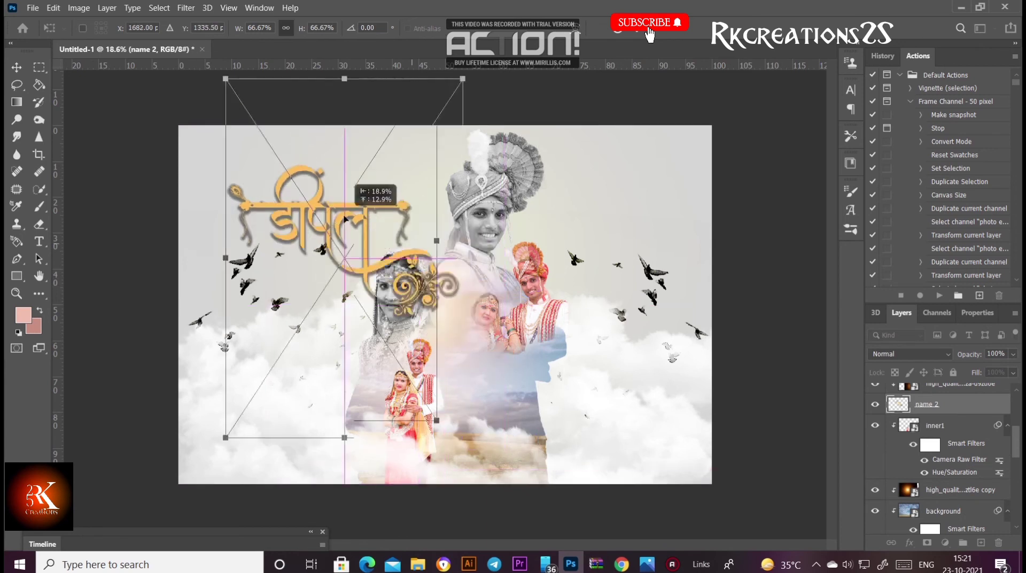
{"action": "left_click_drag", "start_coordinate": [416, 406], "coordinate": [332, 279]}
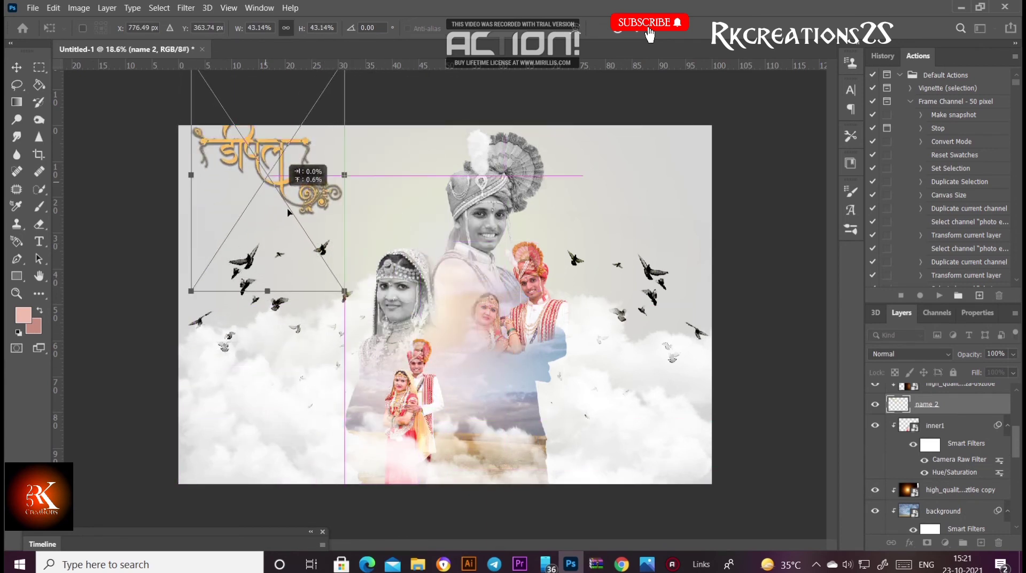
{"action": "left_click_drag", "start_coordinate": [280, 220], "coordinate": [314, 252]}
{"action": "left_click_drag", "start_coordinate": [365, 311], "coordinate": [351, 289]}
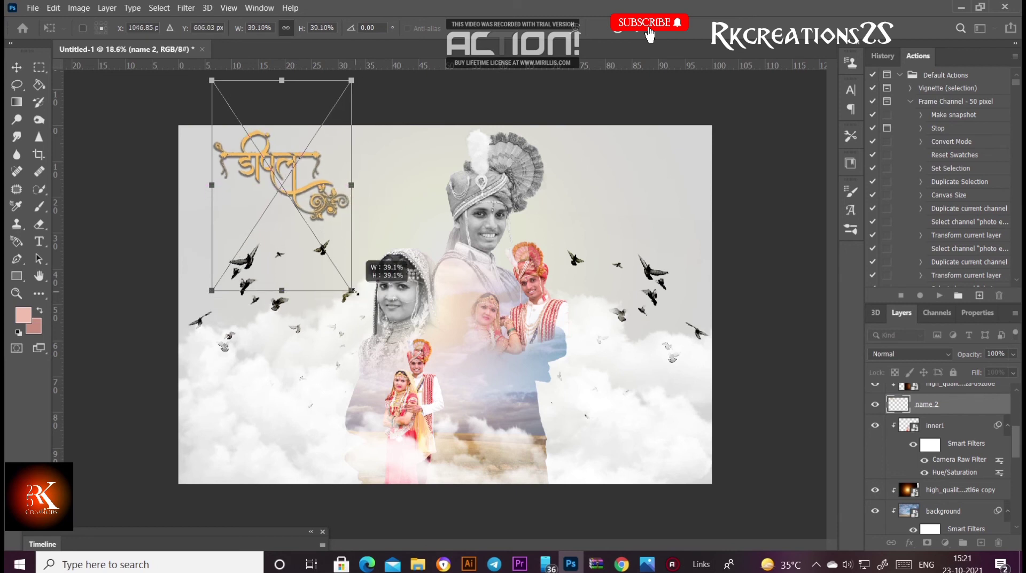
{"action": "left_click_drag", "start_coordinate": [313, 212], "coordinate": [316, 225]}
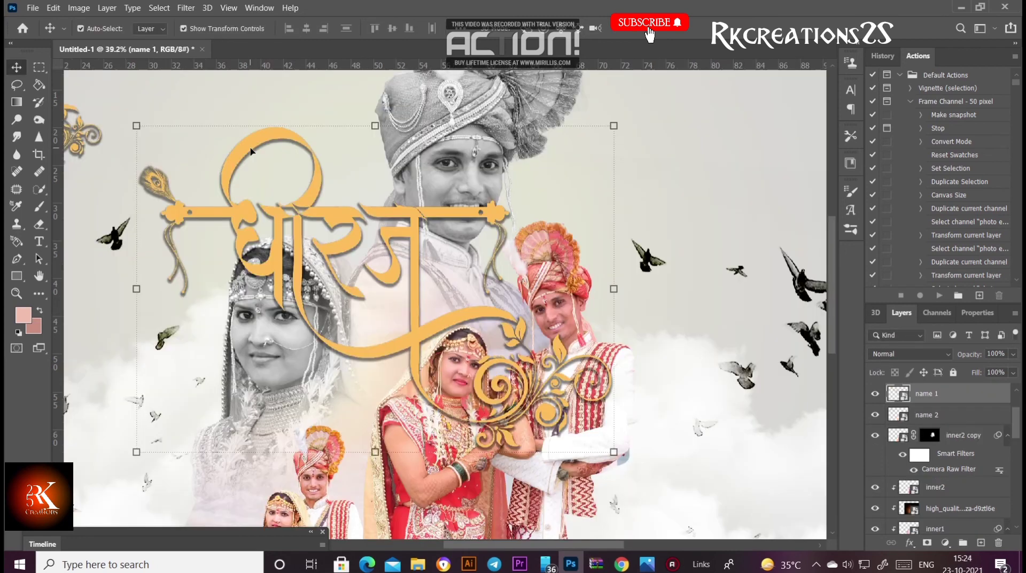
{"action": "left_click_drag", "start_coordinate": [298, 126], "coordinate": [628, 85]}
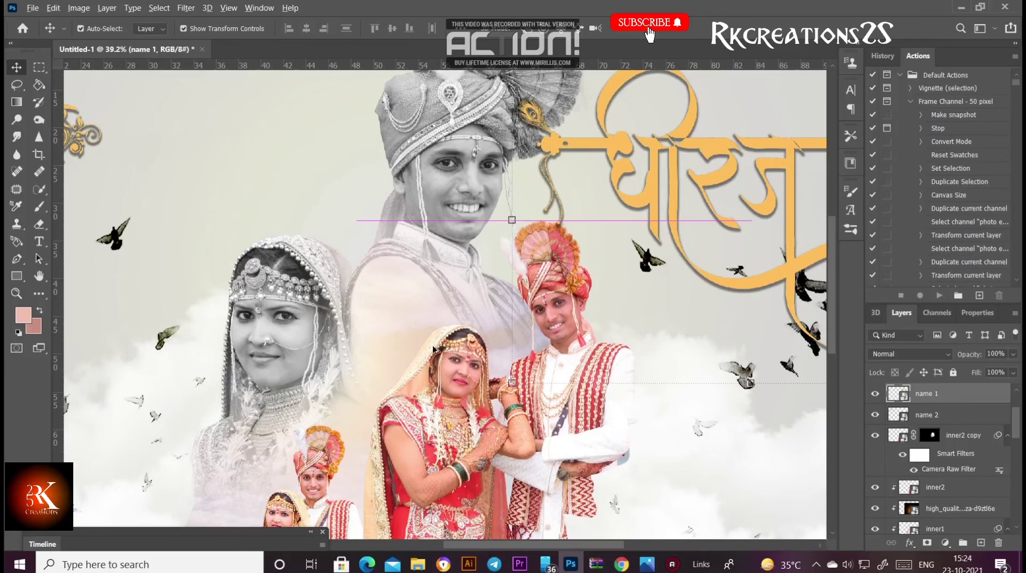
Shrink the name 1 title to about 32% and move it into the top-right corner.
{"action": "scroll", "coordinate": [576, 372], "scroll_direction": "down", "scroll_amount": 2}
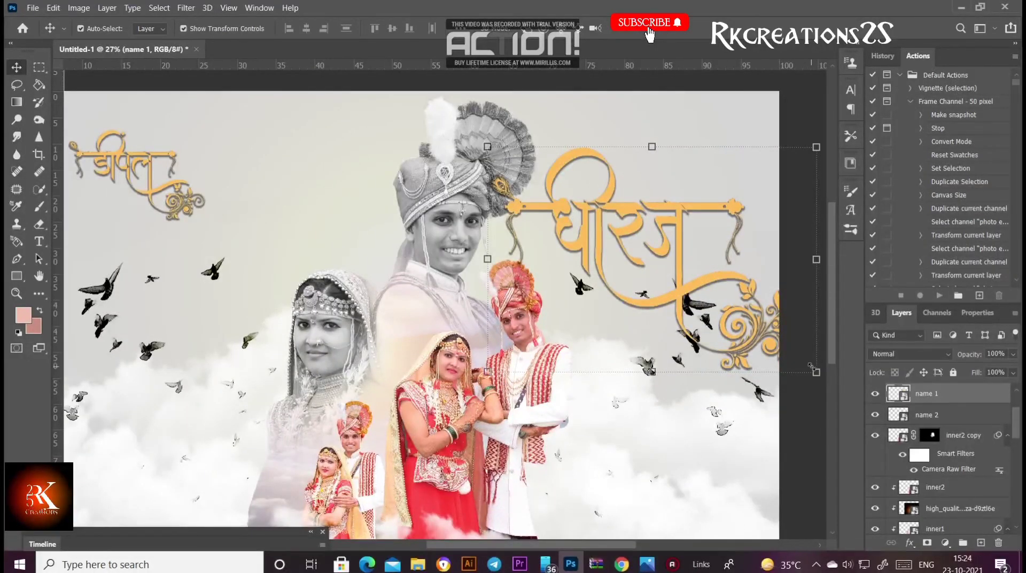
{"action": "mouse_move", "coordinate": [811, 368]}
{"action": "left_mouse_down"}
{"action": "mouse_move", "coordinate": [746, 328]}
{"action": "mouse_move", "coordinate": [795, 331]}
{"action": "left_mouse_up"}
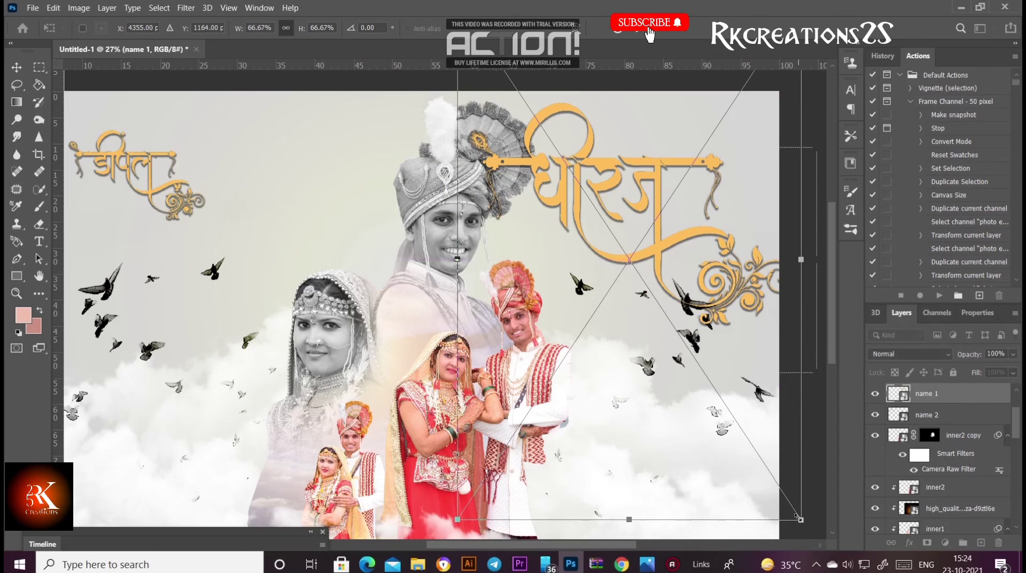
{"action": "mouse_move", "coordinate": [802, 520]}
{"action": "left_mouse_down"}
{"action": "mouse_move", "coordinate": [649, 319]}
{"action": "mouse_move", "coordinate": [623, 250]}
{"action": "left_mouse_up"}
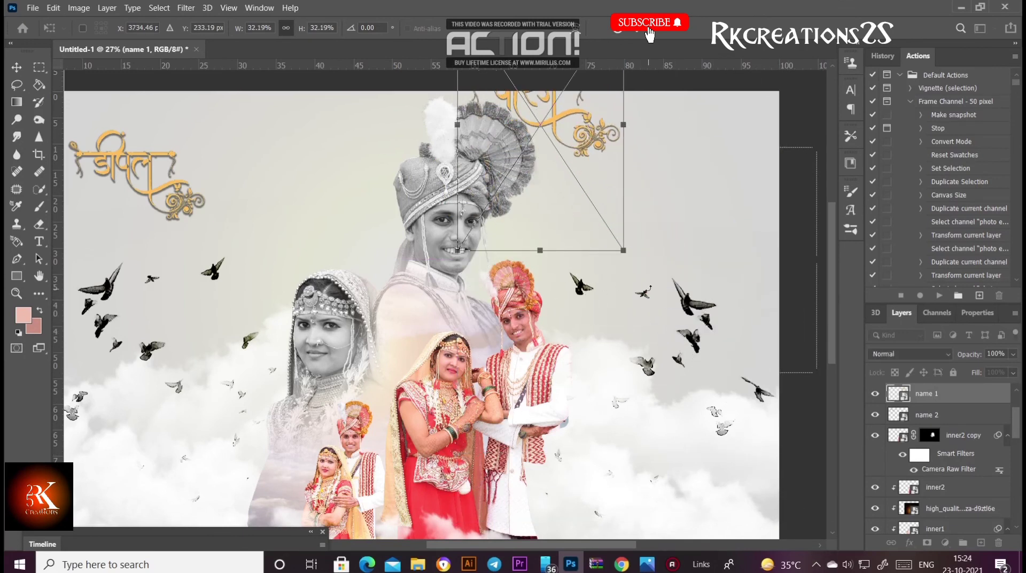
{"action": "left_click_drag", "start_coordinate": [573, 125], "coordinate": [700, 187]}
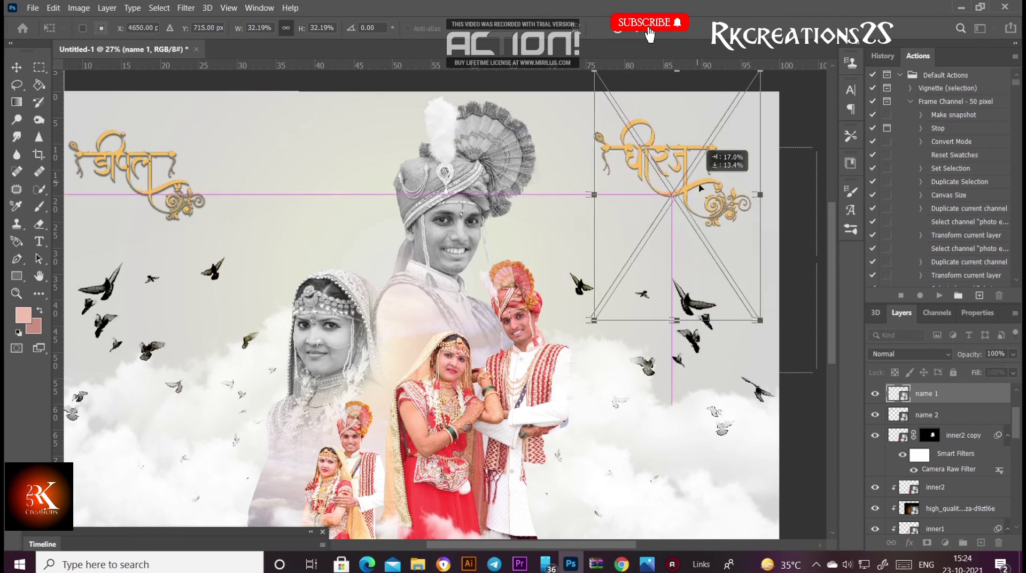
{"action": "key", "text": "Return"}
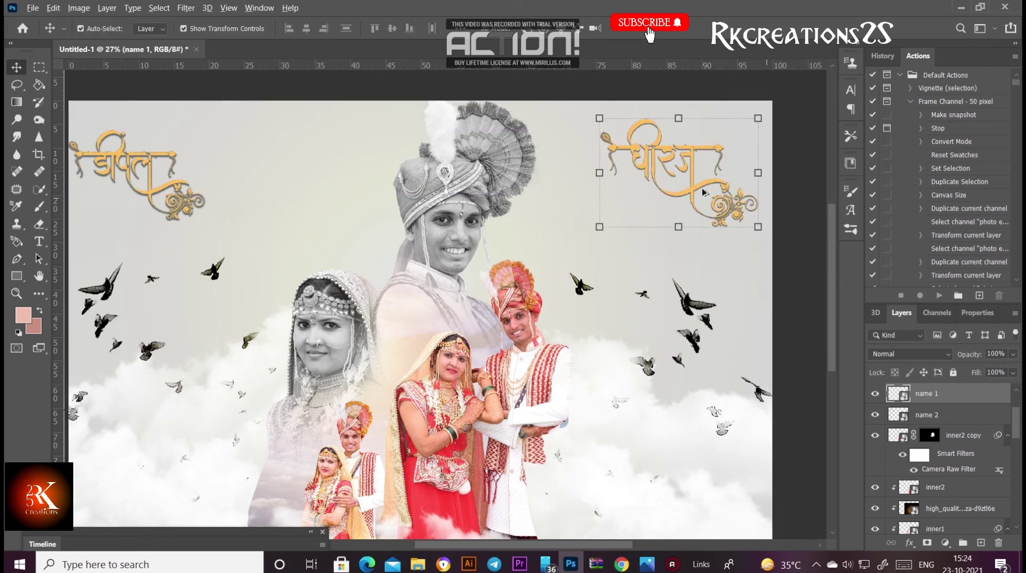
Rescale the left name 2 title to about 31% in the top-left.
{"action": "key", "text": "ctrl+0"}
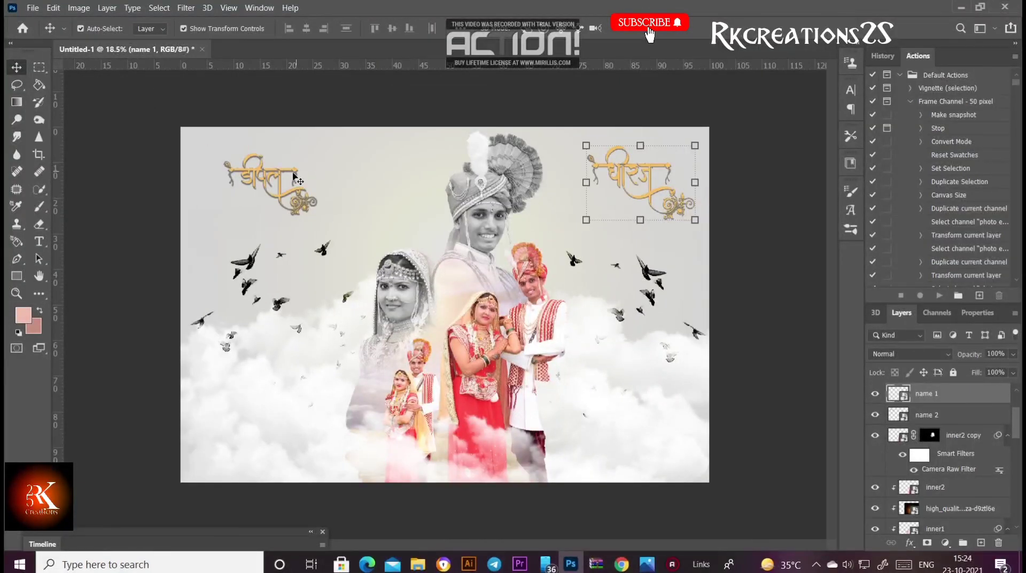
{"action": "left_click", "coordinate": [264, 178]}
{"action": "left_click_drag", "start_coordinate": [317, 215], "coordinate": [333, 280]}
{"action": "left_click_drag", "start_coordinate": [284, 199], "coordinate": [276, 185]}
{"action": "key", "text": "Return"}
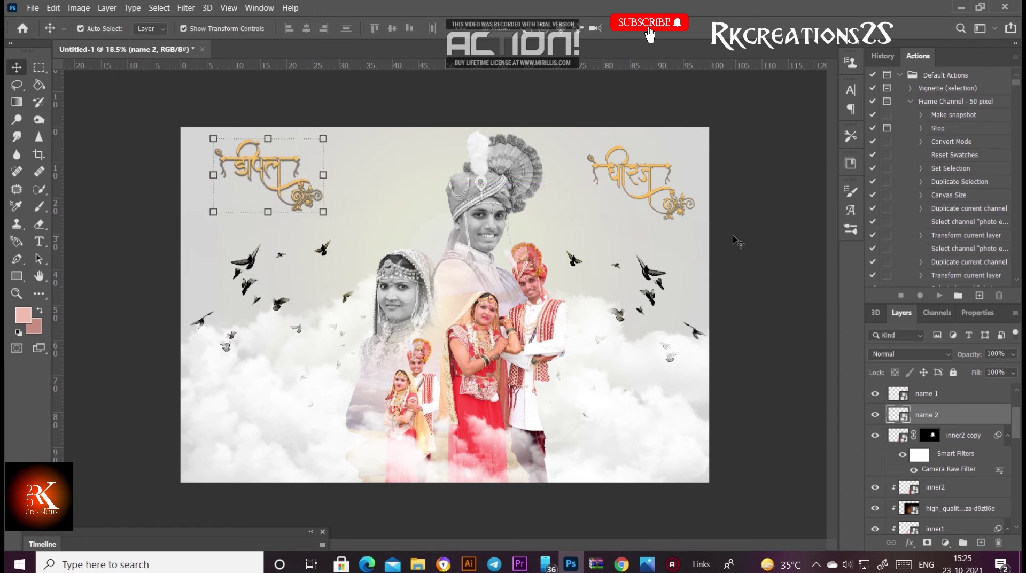
Move the clouds png (11) layer slightly lower.
{"action": "left_click", "coordinate": [738, 238]}
{"action": "scroll", "coordinate": [572, 332], "scroll_direction": "up", "scroll_amount": 1}
{"action": "scroll", "coordinate": [571, 332], "scroll_direction": "up", "scroll_amount": 1}
{"action": "scroll", "coordinate": [573, 327], "scroll_direction": "down", "scroll_amount": 2}
{"action": "scroll", "coordinate": [573, 323], "scroll_direction": "up", "scroll_amount": 1}
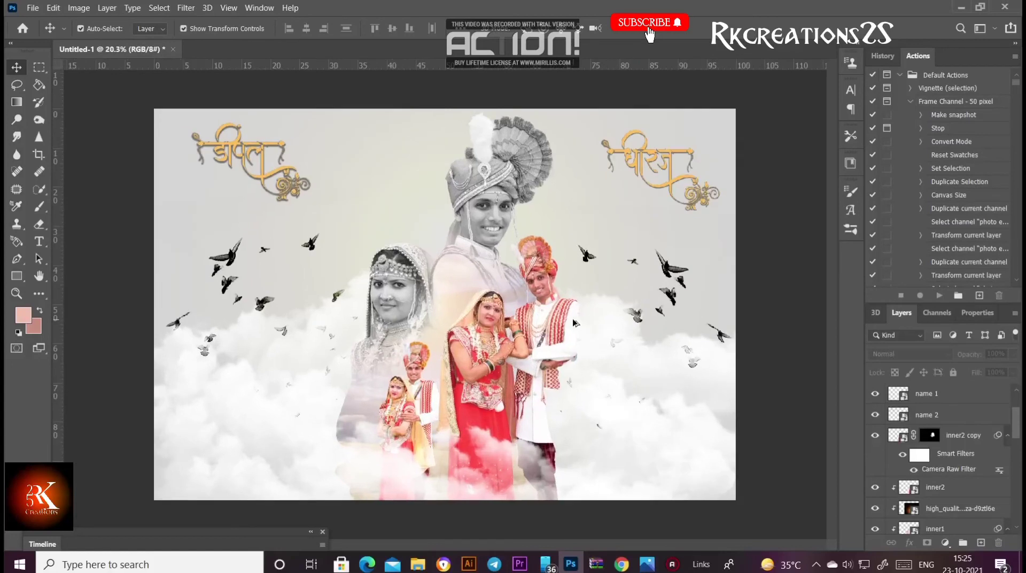
{"action": "scroll", "coordinate": [572, 322], "scroll_direction": "down", "scroll_amount": 2}
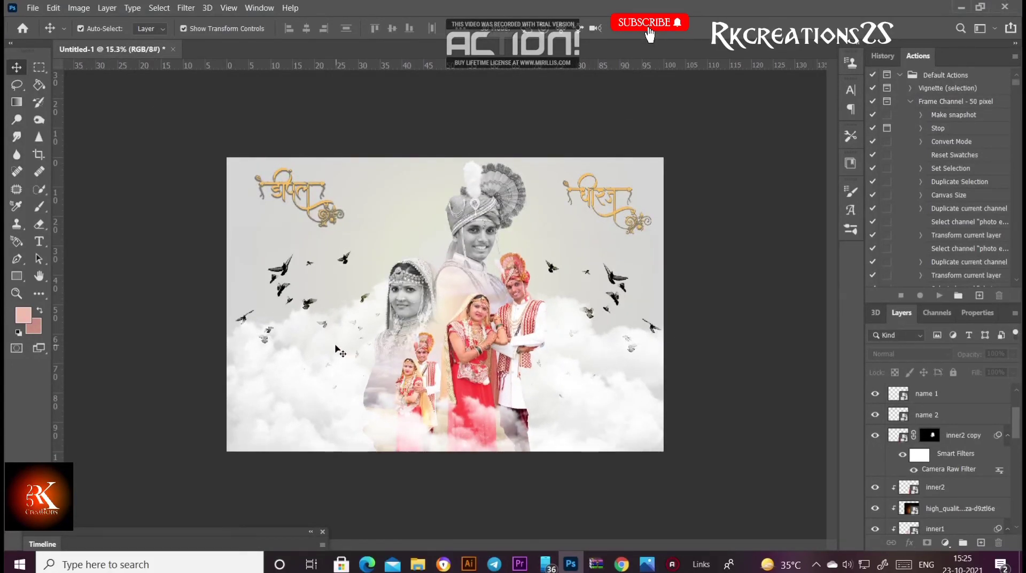
{"action": "left_click", "coordinate": [338, 350]}
{"action": "scroll", "coordinate": [935, 444], "scroll_direction": "down", "scroll_amount": 3}
{"action": "scroll", "coordinate": [945, 471], "scroll_direction": "down", "scroll_amount": 2}
{"action": "left_click", "coordinate": [939, 449]}
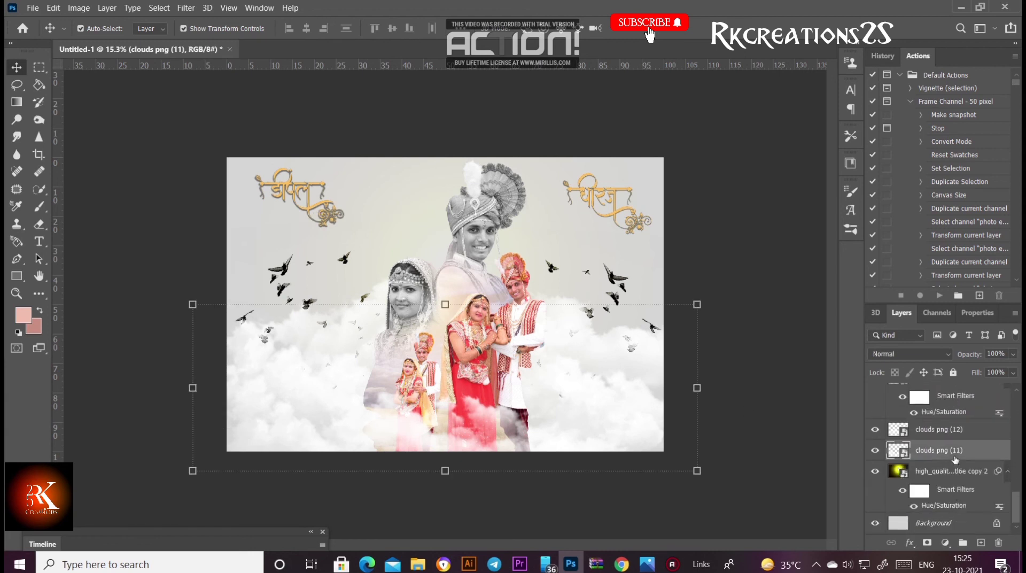
{"action": "mouse_move", "coordinate": [313, 360]}
{"action": "left_mouse_down"}
{"action": "mouse_move", "coordinate": [314, 368]}
{"action": "mouse_move", "coordinate": [348, 372]}
{"action": "left_mouse_up"}
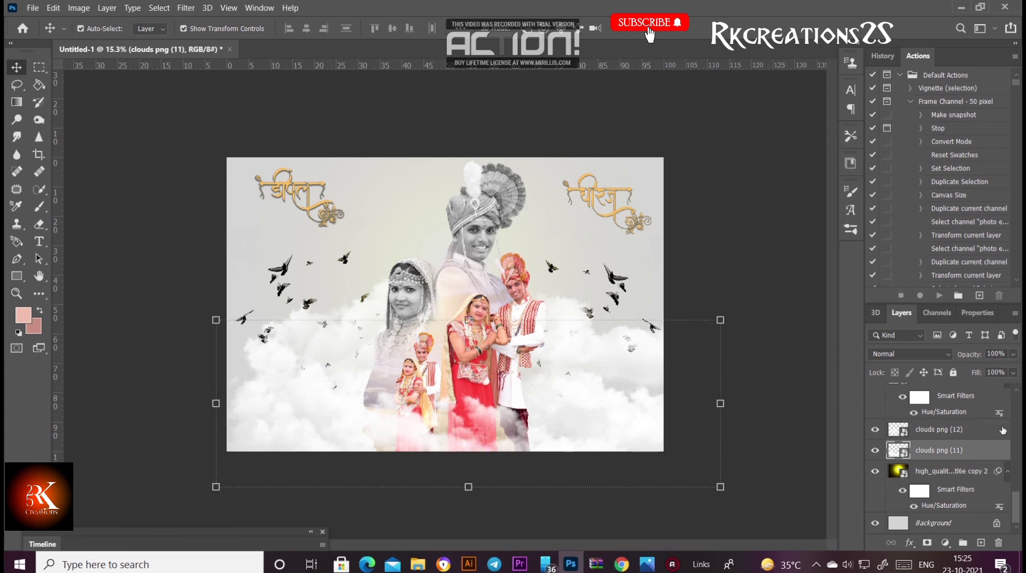
Shift the clouds png (12) layer left and down into place.
{"action": "left_click", "coordinate": [939, 429]}
{"action": "left_click_drag", "start_coordinate": [339, 335], "coordinate": [285, 363]}
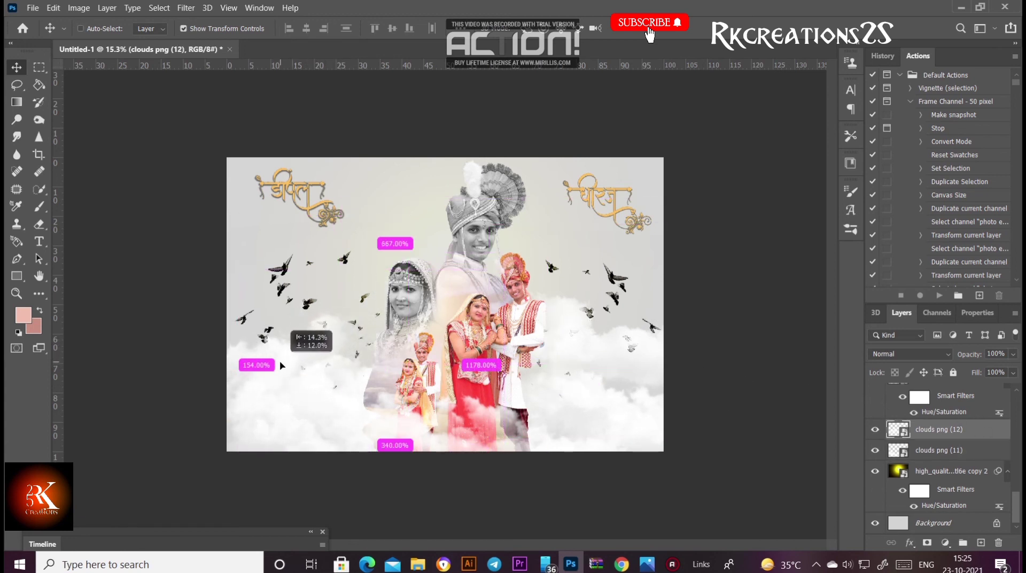
{"action": "left_click_drag", "start_coordinate": [284, 362], "coordinate": [272, 368]}
{"action": "left_click_drag", "start_coordinate": [296, 345], "coordinate": [343, 339]}
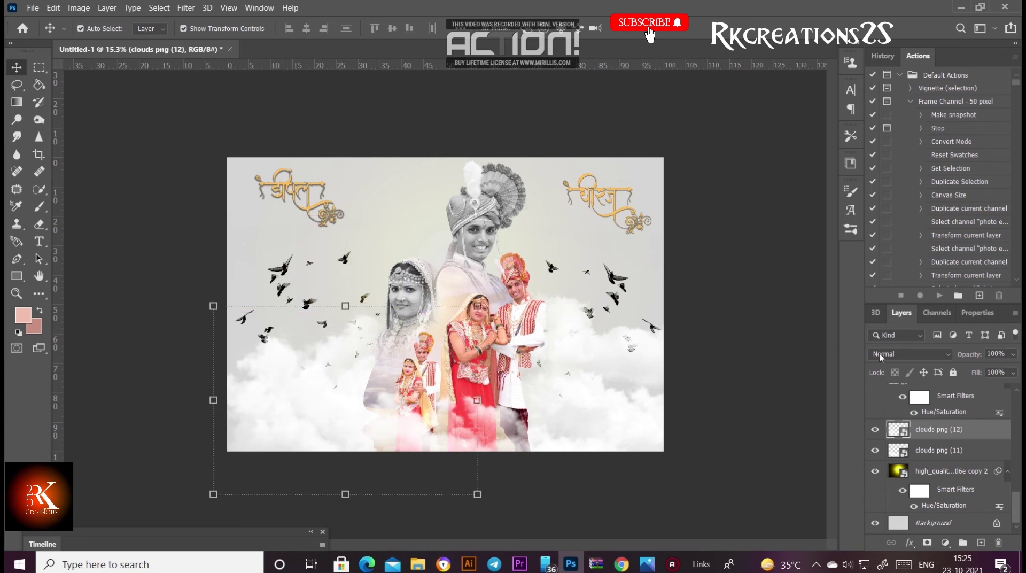
Move the clouds png (7) layer slightly lower and review the layer stack.
{"action": "scroll", "coordinate": [975, 408], "scroll_direction": "up", "scroll_amount": 3}
{"action": "left_click", "coordinate": [940, 439]}
{"action": "mouse_move", "coordinate": [605, 365]}
{"action": "left_mouse_down"}
{"action": "mouse_move", "coordinate": [604, 382]}
{"action": "mouse_move", "coordinate": [620, 381]}
{"action": "left_mouse_up"}
{"action": "left_click", "coordinate": [723, 239]}
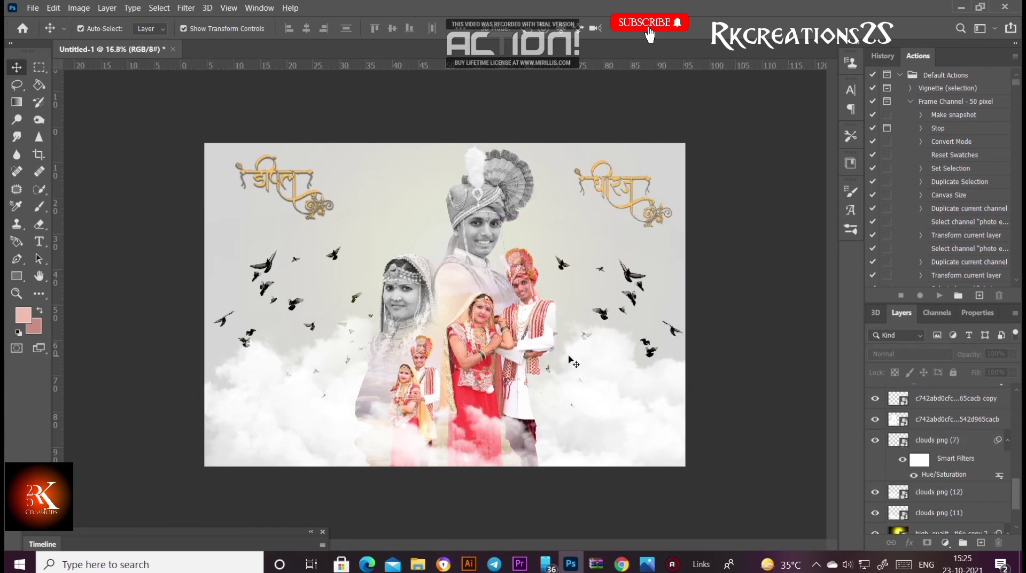
{"action": "scroll", "coordinate": [569, 359], "scroll_direction": "up", "scroll_amount": 3}
{"action": "scroll", "coordinate": [570, 359], "scroll_direction": "down", "scroll_amount": 3}
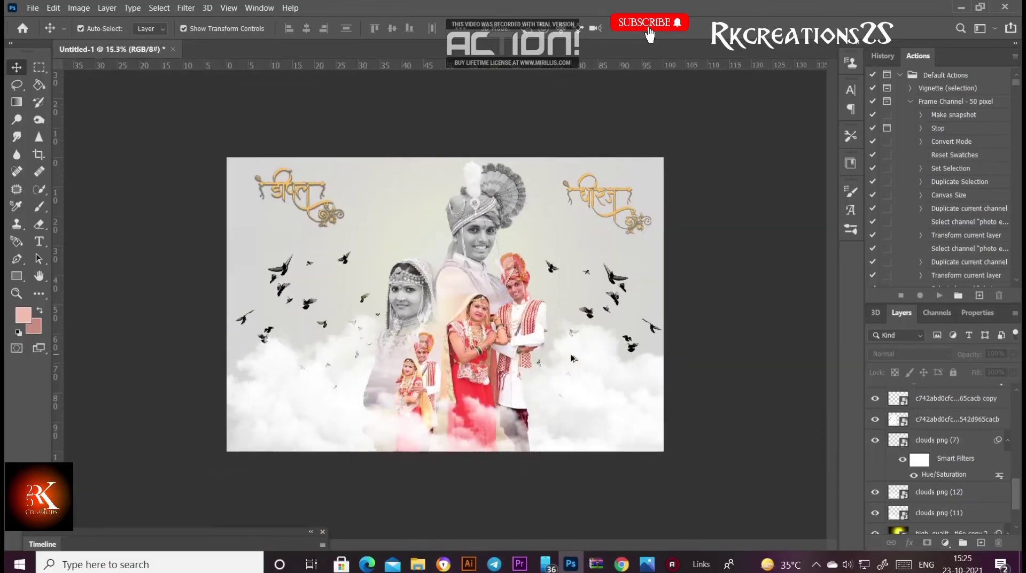
{"action": "scroll", "coordinate": [571, 358], "scroll_direction": "up", "scroll_amount": 1}
{"action": "scroll", "coordinate": [570, 358], "scroll_direction": "down", "scroll_amount": 1}
{"action": "scroll", "coordinate": [571, 358], "scroll_direction": "down", "scroll_amount": 1}
{"action": "scroll", "coordinate": [959, 455], "scroll_direction": "up", "scroll_amount": 2}
{"action": "scroll", "coordinate": [959, 455], "scroll_direction": "up", "scroll_amount": 2}
{"action": "scroll", "coordinate": [959, 455], "scroll_direction": "up", "scroll_amount": 2}
{"action": "scroll", "coordinate": [959, 455], "scroll_direction": "up", "scroll_amount": 1}
Add a Curves adjustment layer above clouds png (10), brightening upper tones and darkening midtones.
{"action": "left_click", "coordinate": [959, 395]}
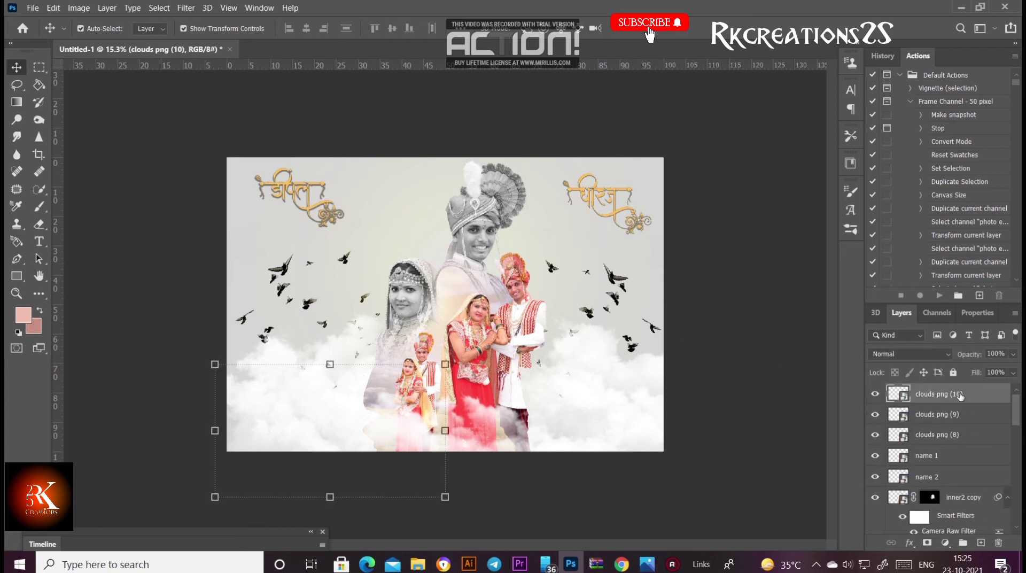
{"action": "left_click", "coordinate": [945, 542]}
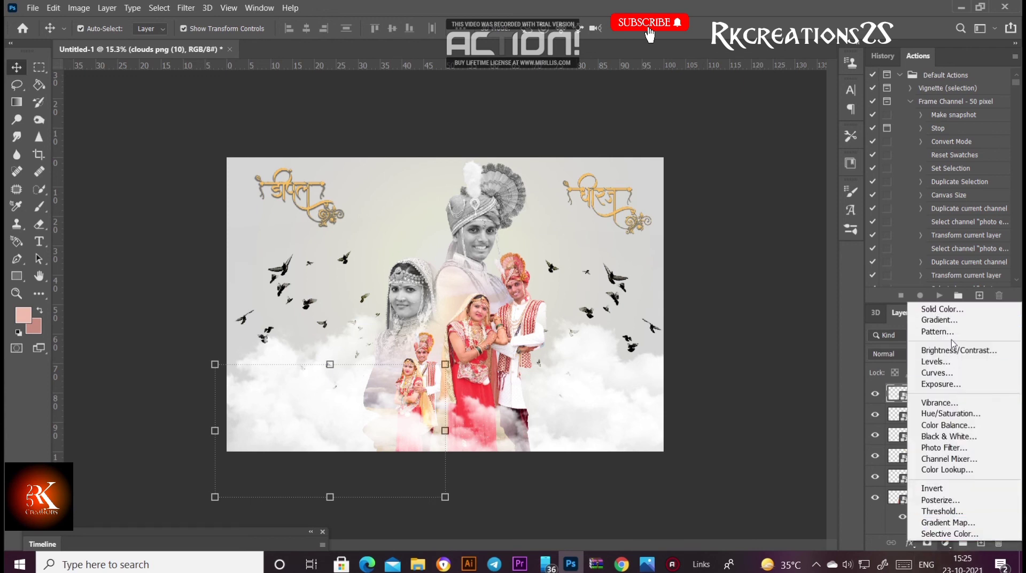
{"action": "left_click", "coordinate": [950, 373]}
{"action": "left_click_drag", "start_coordinate": [965, 423], "coordinate": [969, 417]}
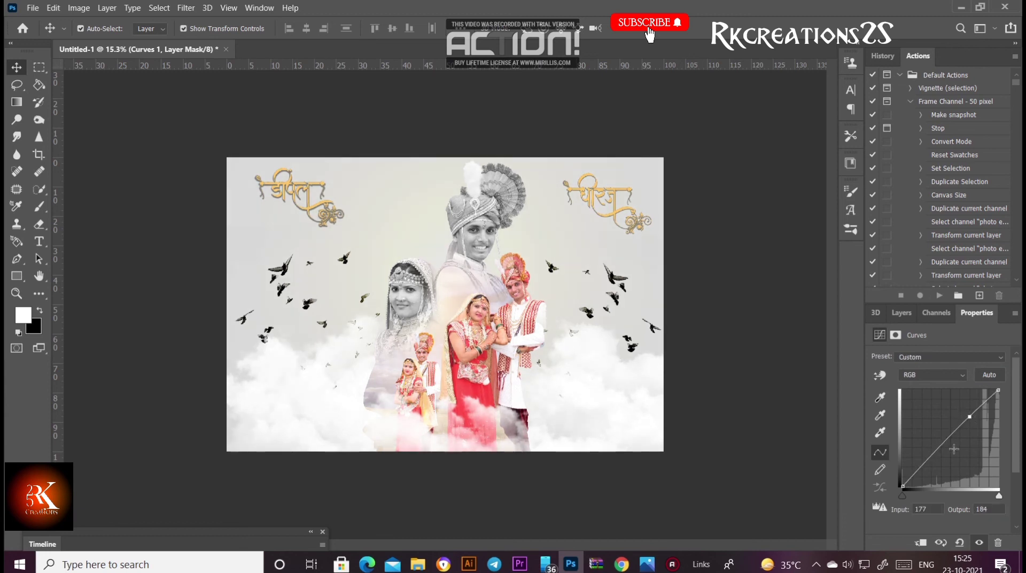
{"action": "left_click", "coordinate": [930, 462]}
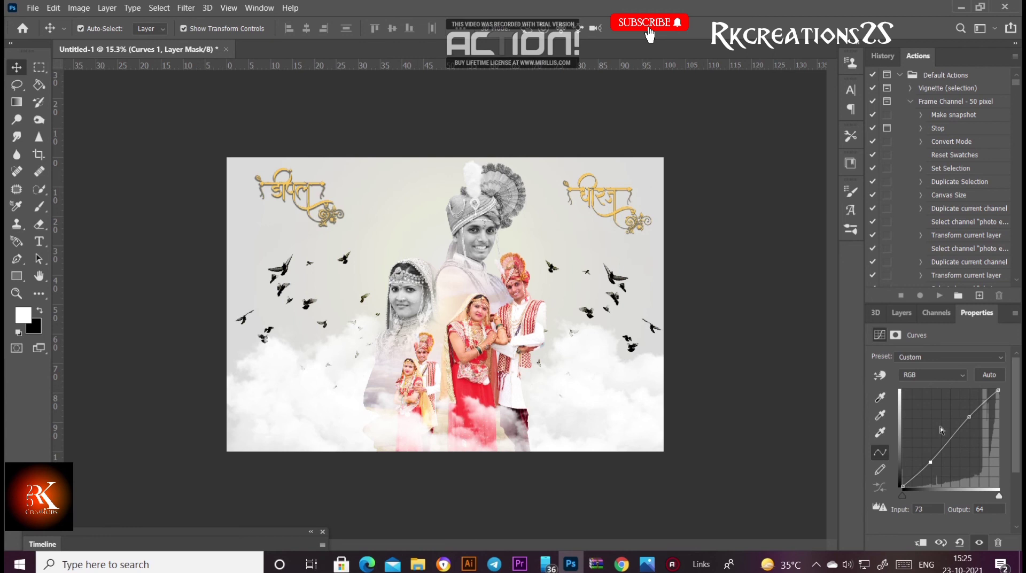
Lift the Blue and Green channel curves slightly, after checking the Red channel.
{"action": "left_click", "coordinate": [923, 375]}
{"action": "left_click", "coordinate": [927, 402]}
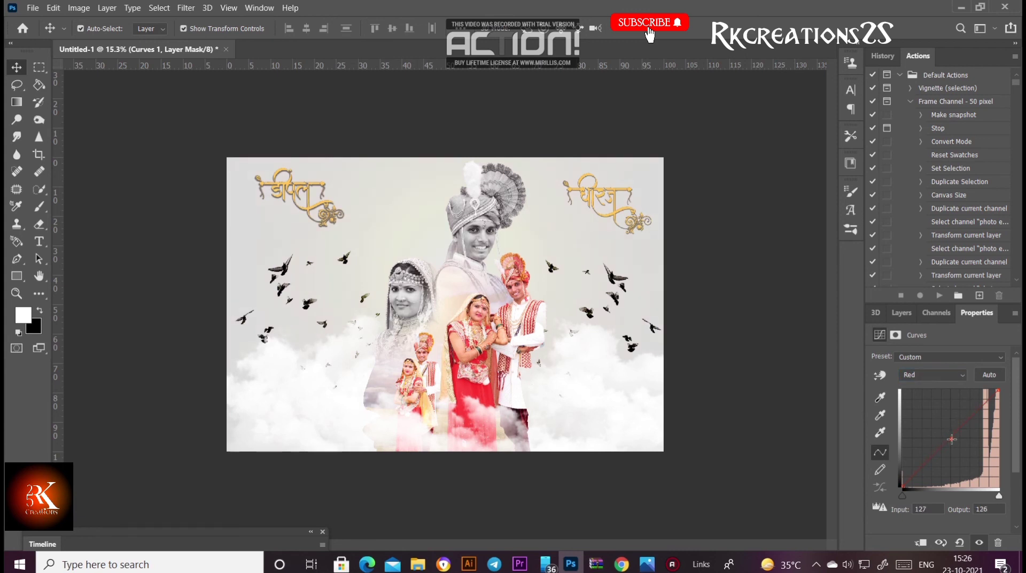
{"action": "left_click", "coordinate": [930, 380]}
{"action": "left_click", "coordinate": [932, 418]}
{"action": "left_click", "coordinate": [950, 437]}
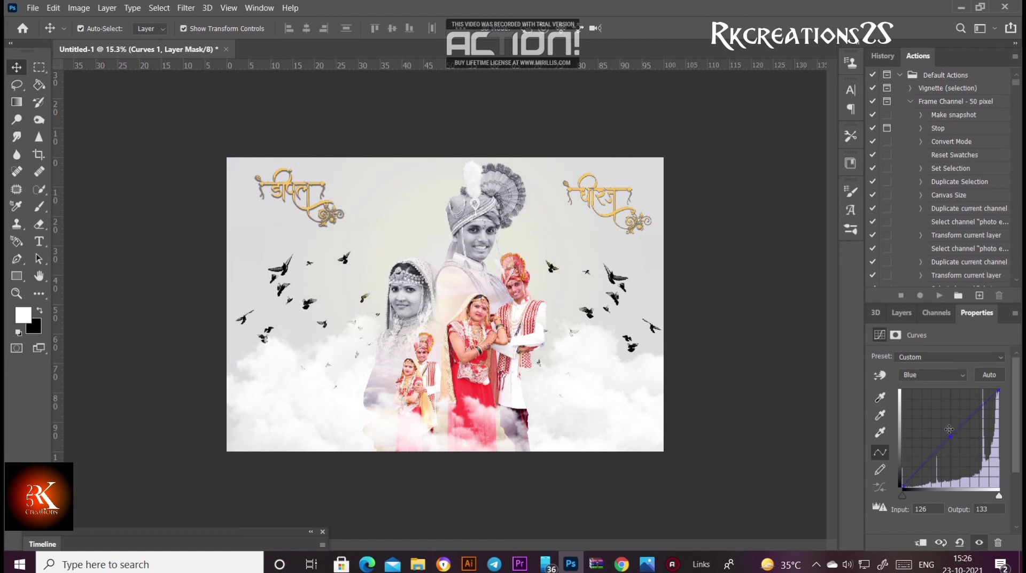
{"action": "left_click", "coordinate": [934, 381]}
{"action": "left_click", "coordinate": [932, 407]}
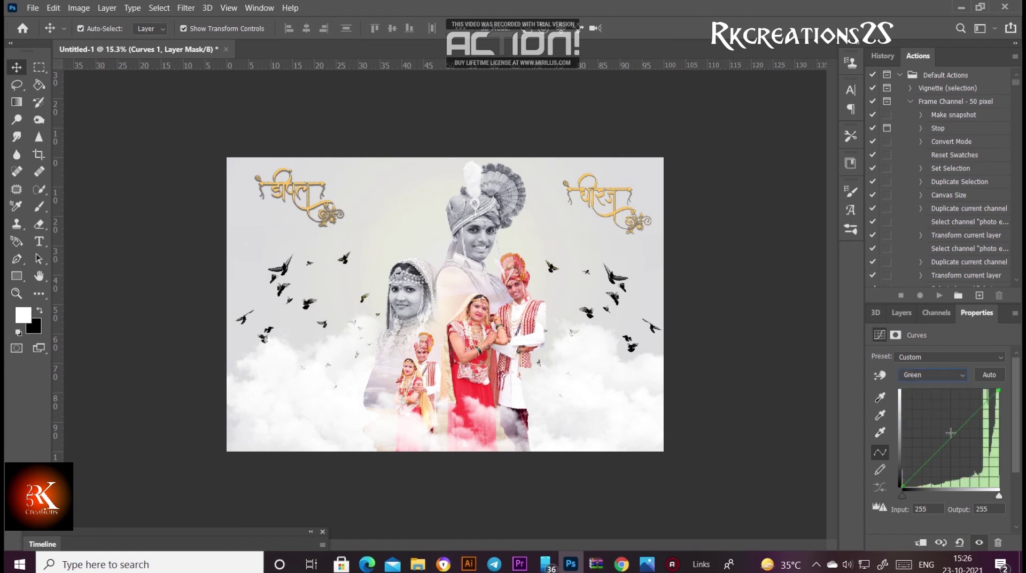
{"action": "left_click_drag", "start_coordinate": [953, 435], "coordinate": [950, 435]}
{"action": "left_click", "coordinate": [736, 361]}
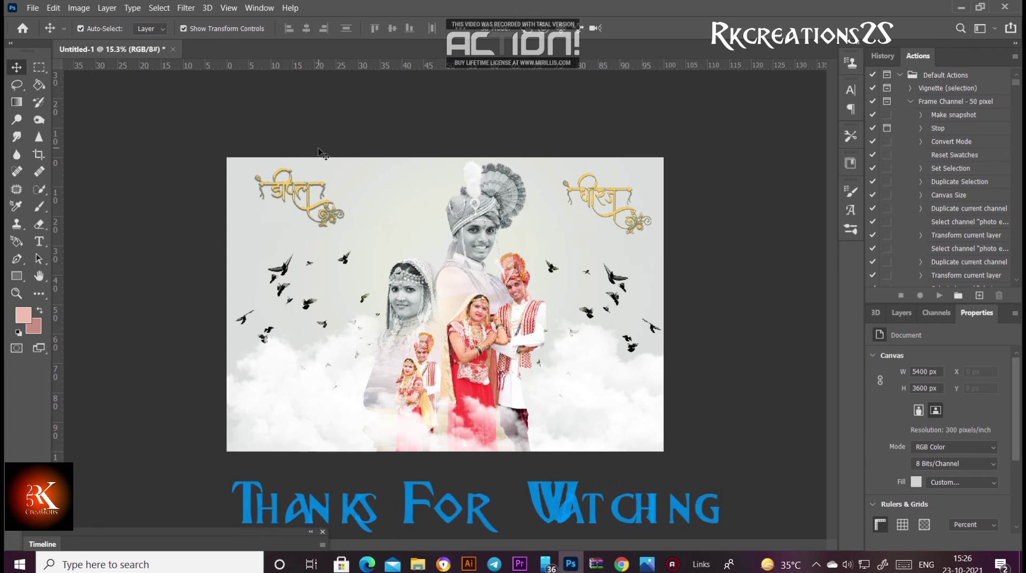
{"action": "scroll", "coordinate": [459, 305], "scroll_direction": "up", "scroll_amount": 2}
{"action": "scroll", "coordinate": [460, 305], "scroll_direction": "up", "scroll_amount": 2}
{"action": "scroll", "coordinate": [588, 305], "scroll_direction": "up", "scroll_amount": 1}
{"action": "scroll", "coordinate": [712, 305], "scroll_direction": "up", "scroll_amount": 1}
{"action": "scroll", "coordinate": [712, 306], "scroll_direction": "up", "scroll_amount": 1}
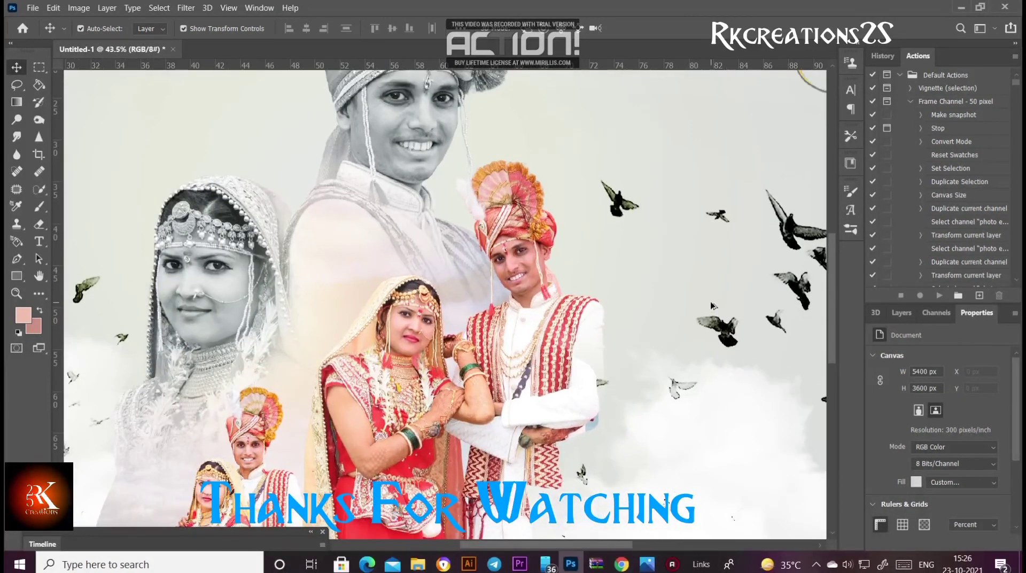
{"action": "scroll", "coordinate": [533, 262], "scroll_direction": "up", "scroll_amount": 2}
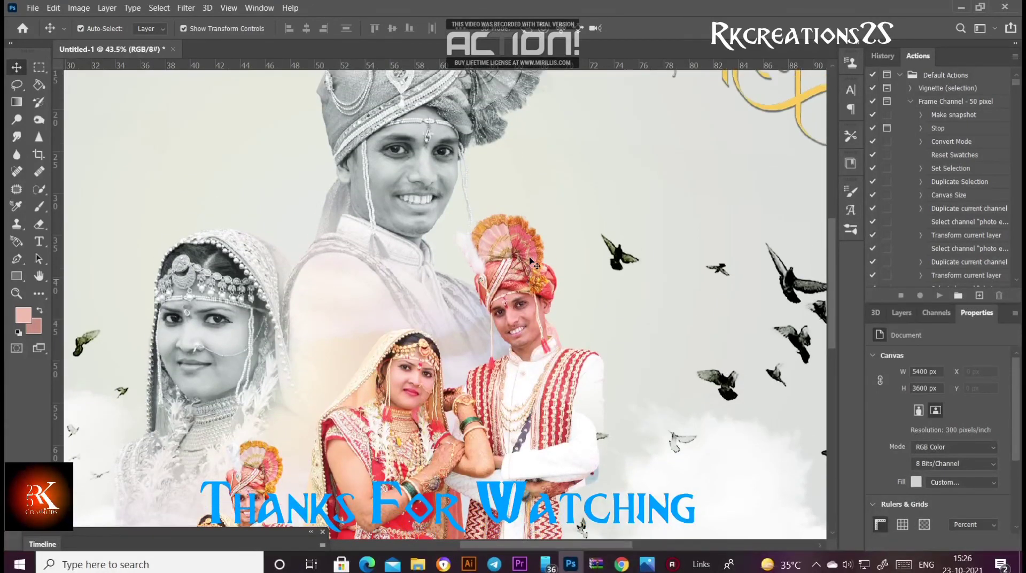
{"action": "scroll", "coordinate": [533, 263], "scroll_direction": "down", "scroll_amount": 1}
{"action": "scroll", "coordinate": [529, 262], "scroll_direction": "down", "scroll_amount": 1}
{"action": "scroll", "coordinate": [527, 262], "scroll_direction": "down", "scroll_amount": 1}
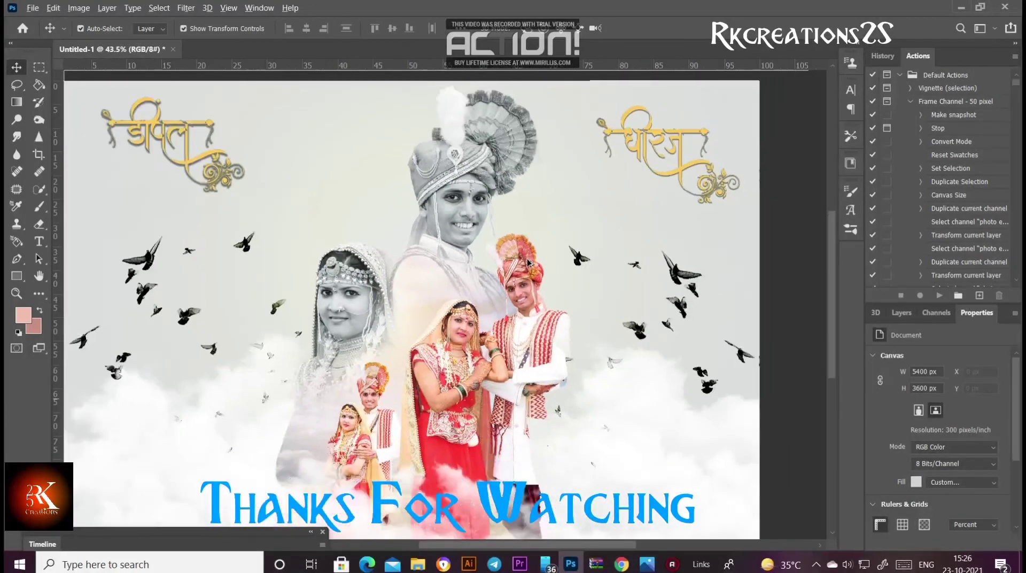
{"action": "scroll", "coordinate": [527, 262], "scroll_direction": "down", "scroll_amount": 1}
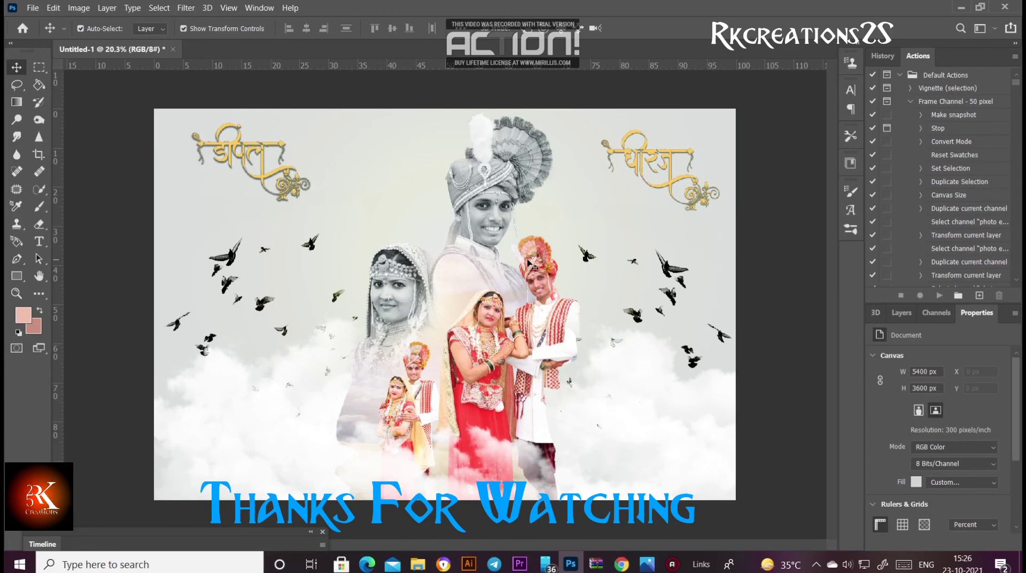